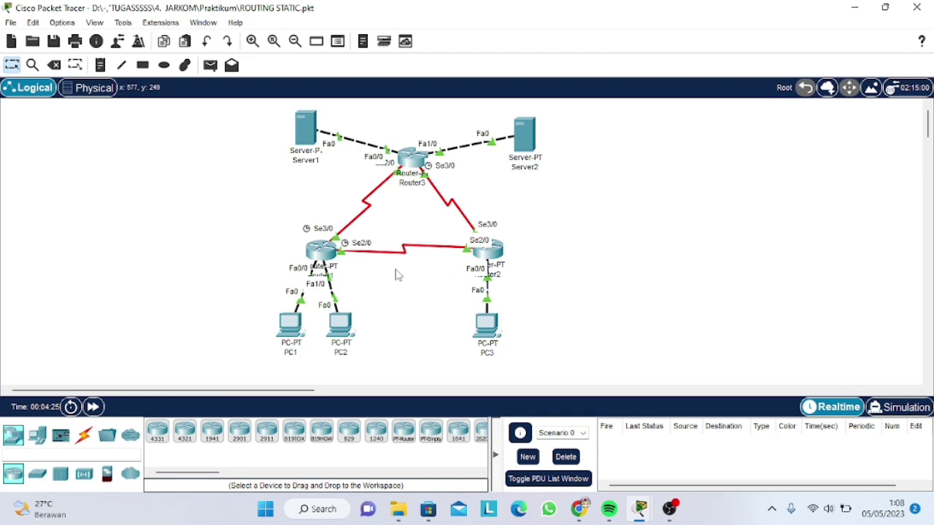
Step: In Router1's RIP configuration, enter the commands no auto-summary and version 2
click(329, 250)
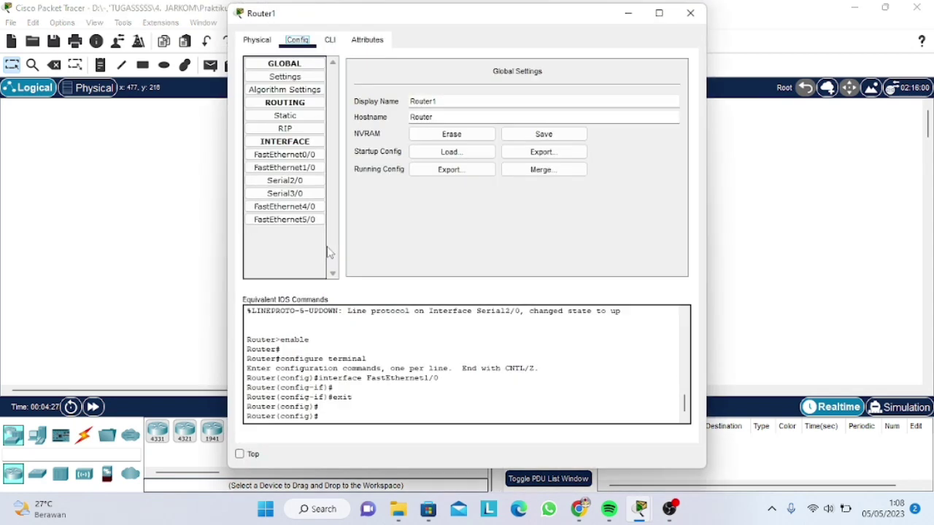
click(305, 118)
click(305, 129)
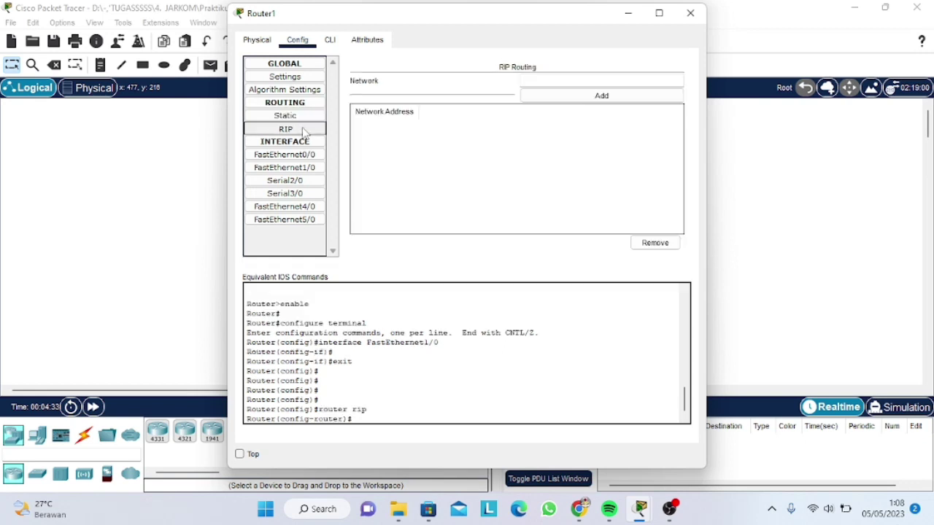
click(328, 41)
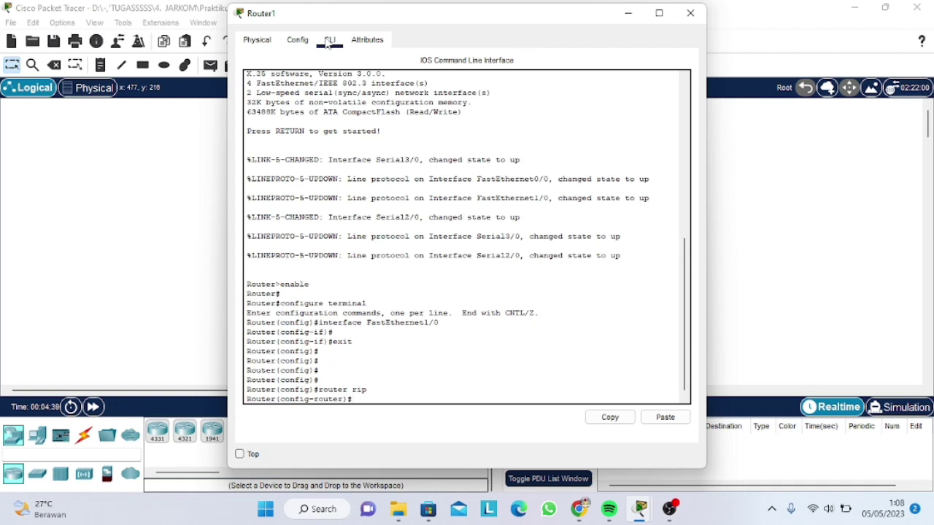
text(no auto-summary)
key(Return)
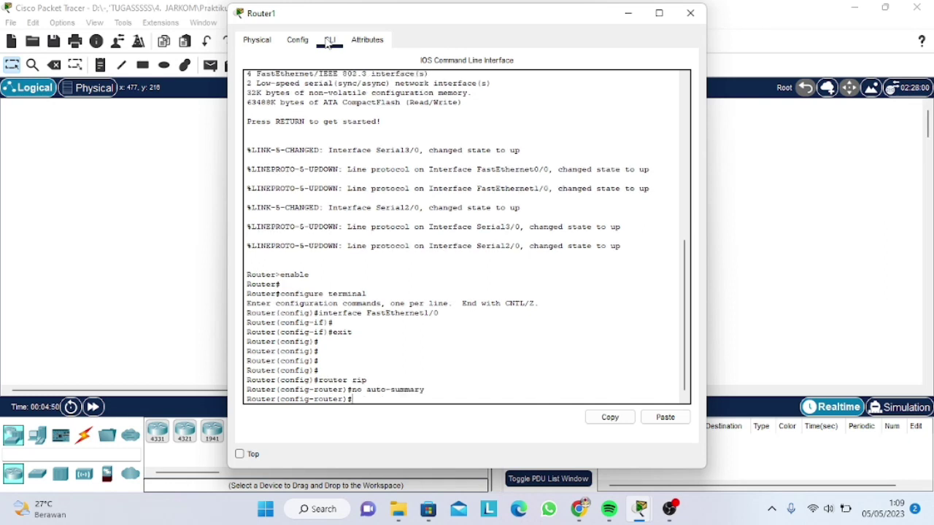
text(vers)
text(ion 2)
key(Return)
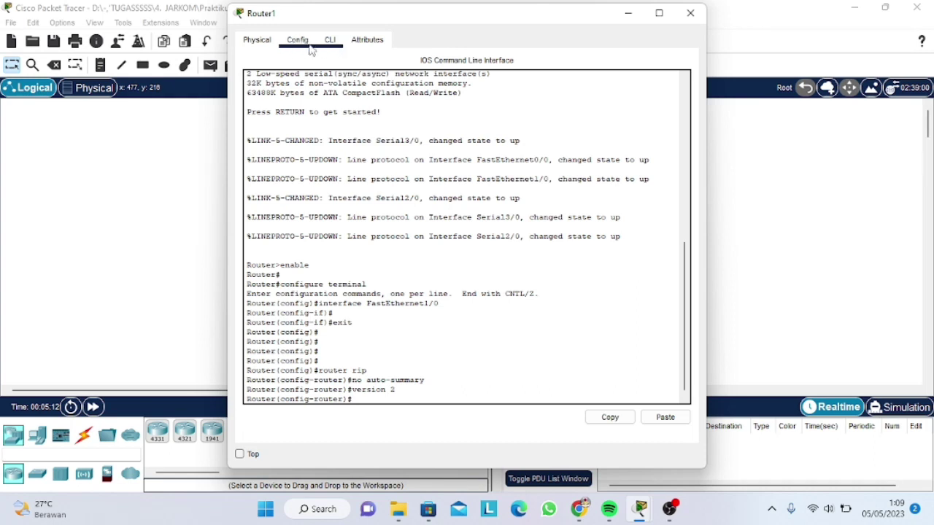
Step: Remove Router1's static routes to 192.168.1.128/25, 33.33.33.0/24 and 43.43.43.0/24
click(303, 43)
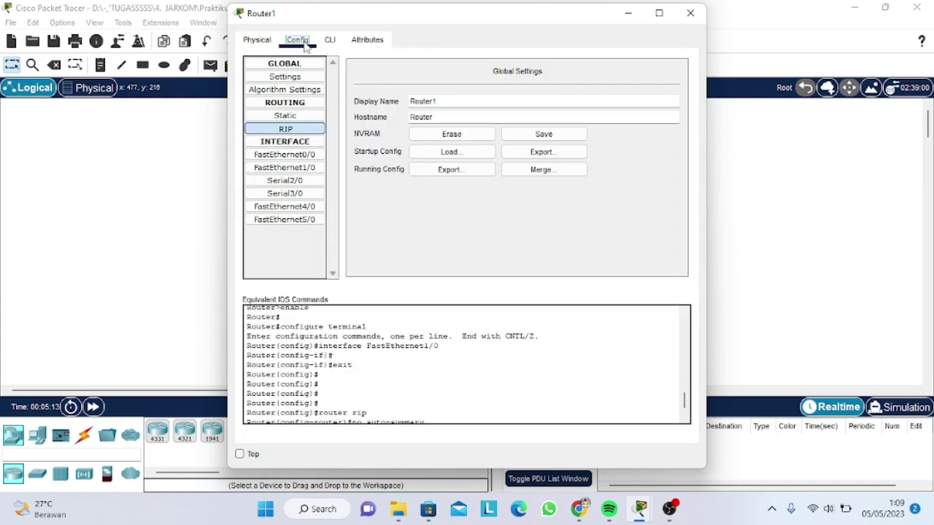
click(296, 117)
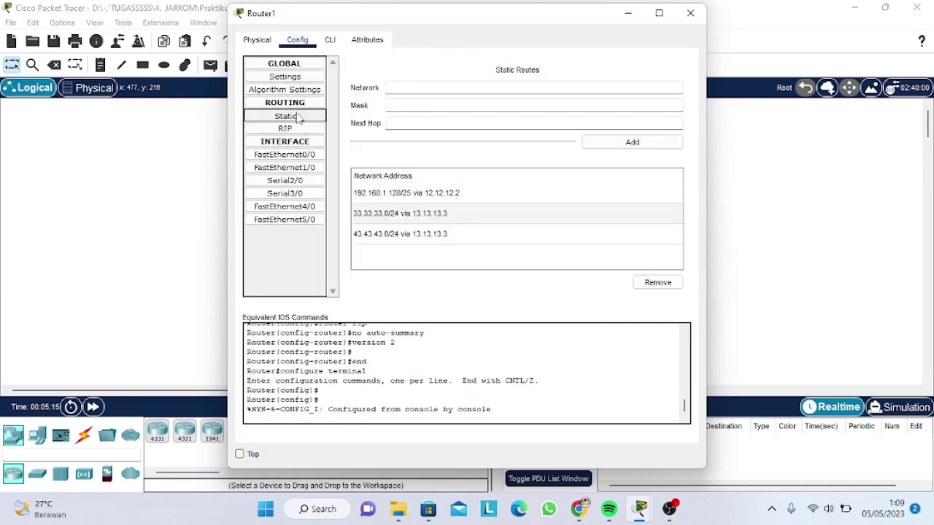
click(402, 198)
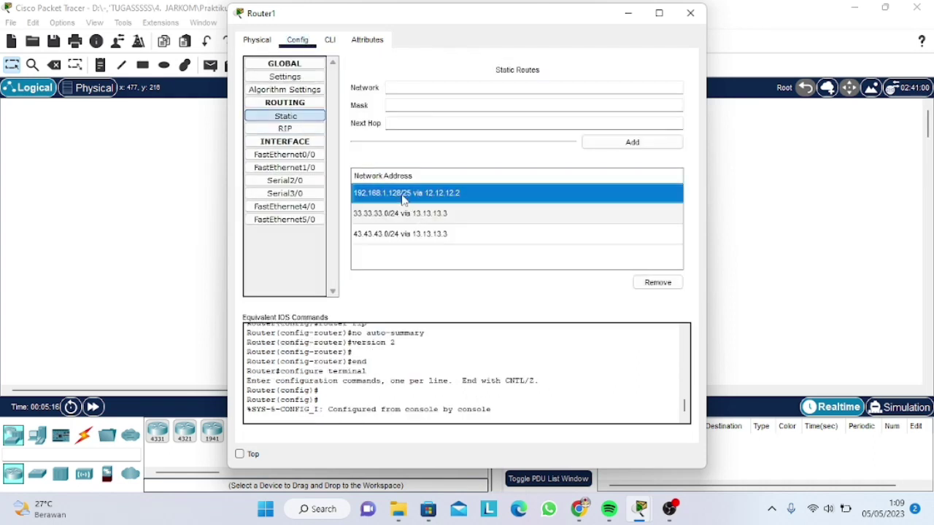
click(635, 282)
click(454, 192)
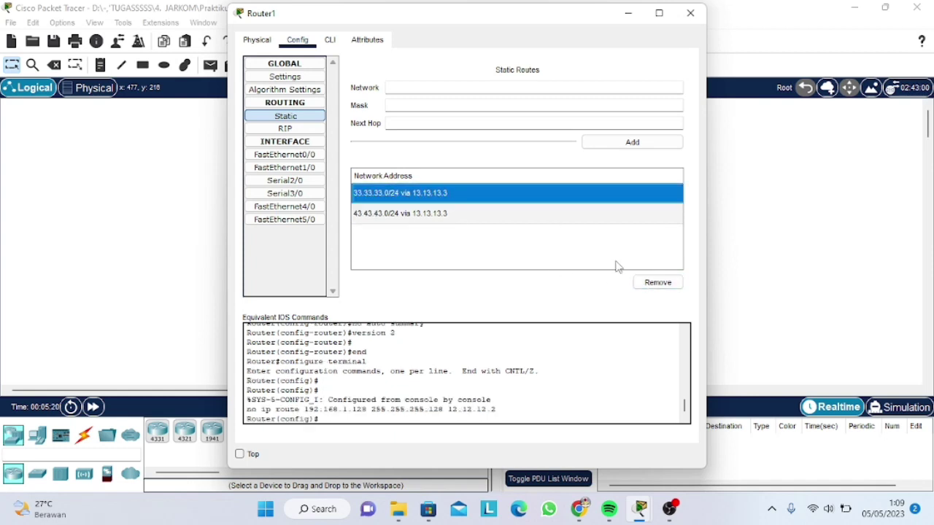
click(639, 284)
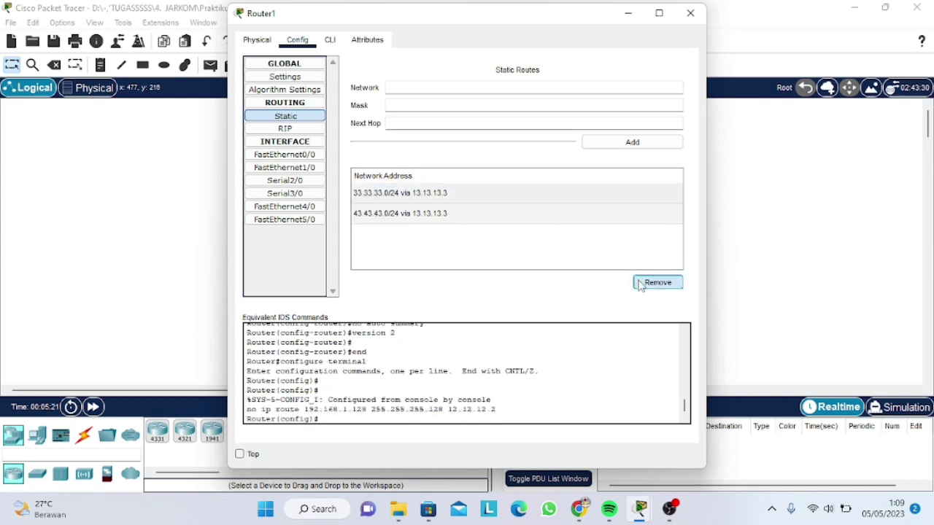
click(496, 198)
click(678, 284)
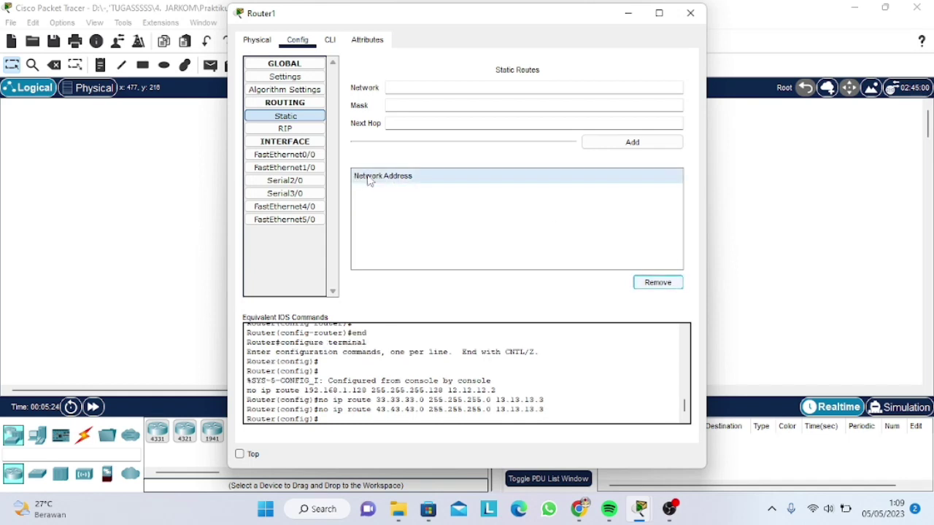
Step: Add the networks 12.0.0.0, 13.0.0.0 and 192.168.1.0 to Router1's RIP routing
click(284, 129)
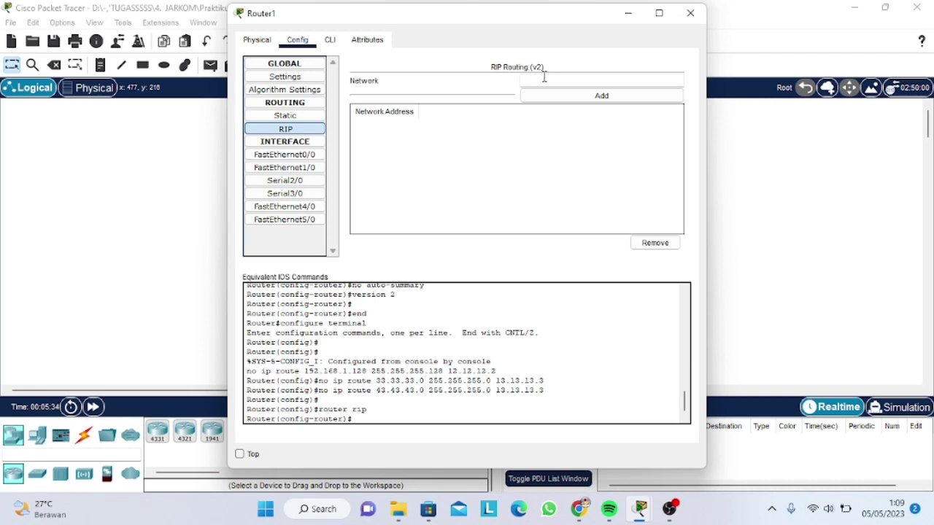
click(572, 81)
text(12.0.0.0)
key(Return)
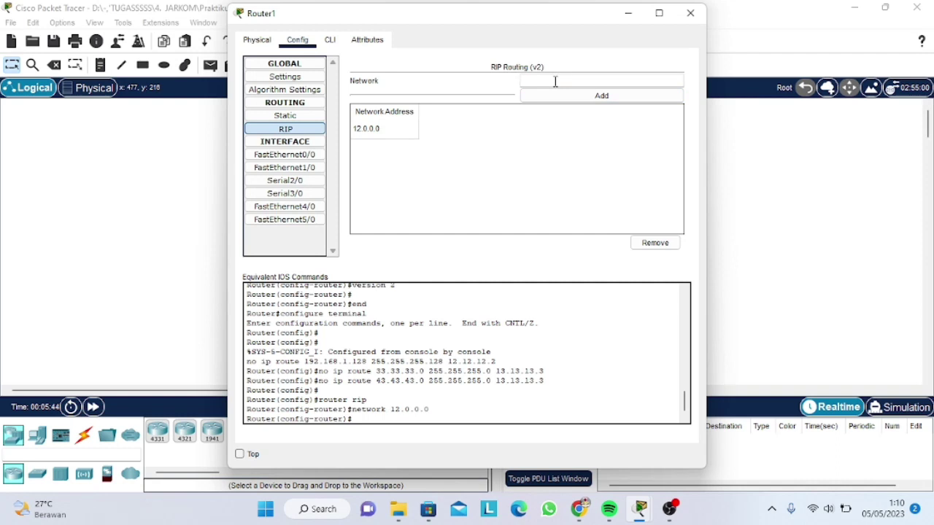
text(13.0.0.0)
click(554, 97)
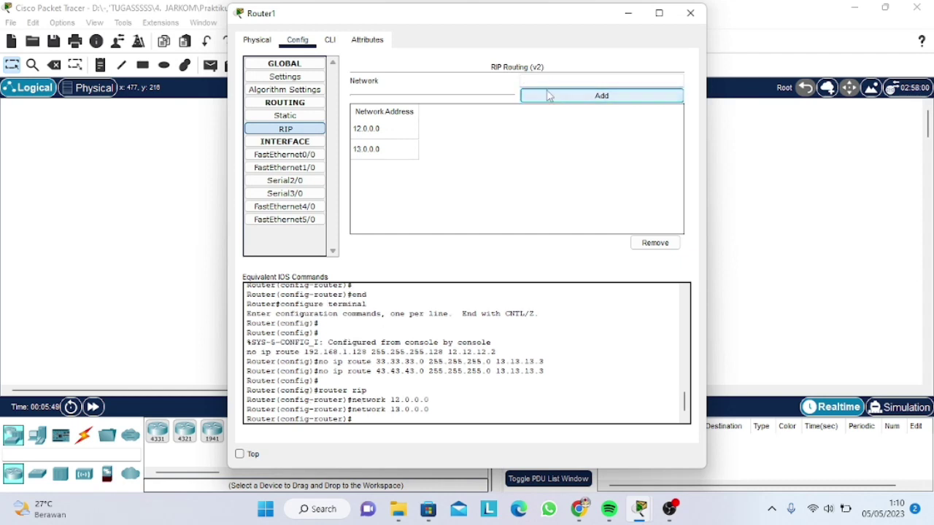
click(543, 82)
text(1)
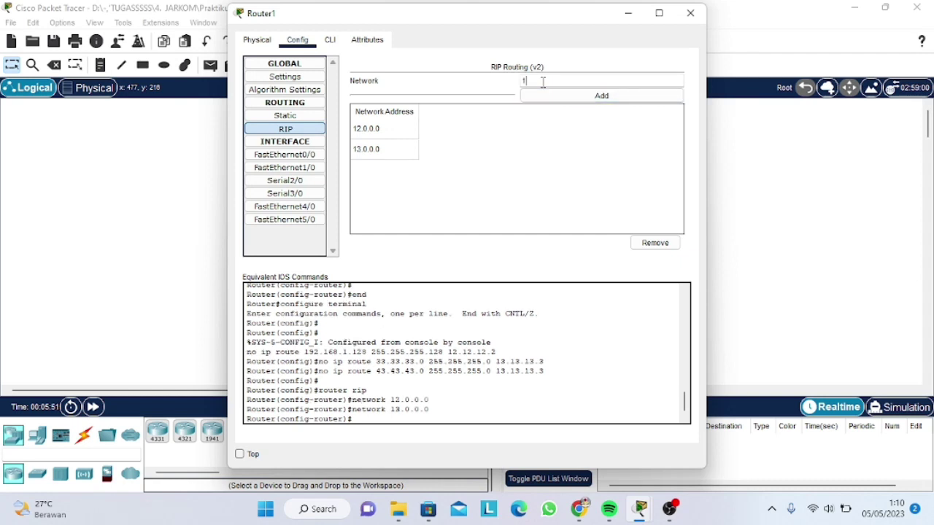
text(92.168.1.0)
click(548, 97)
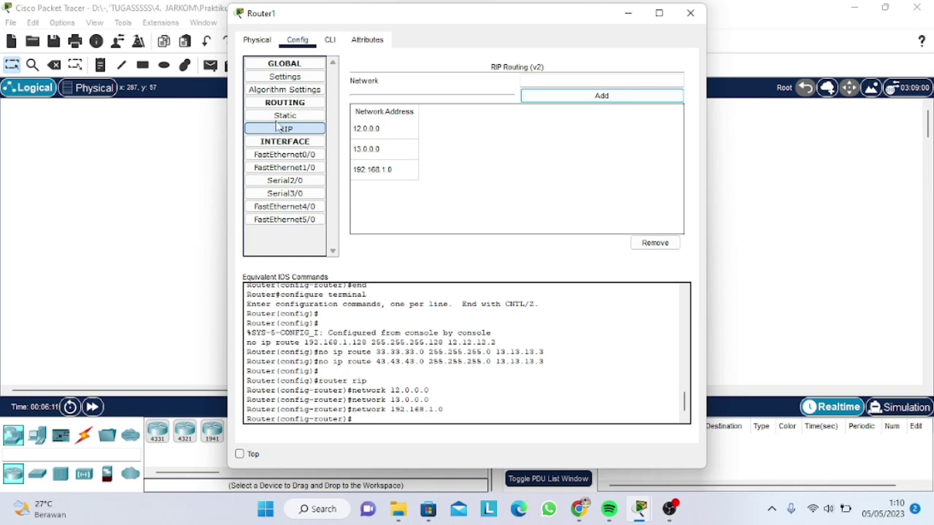
Step: Save Router1's running configuration to NVRAM and close its configuration window
click(284, 77)
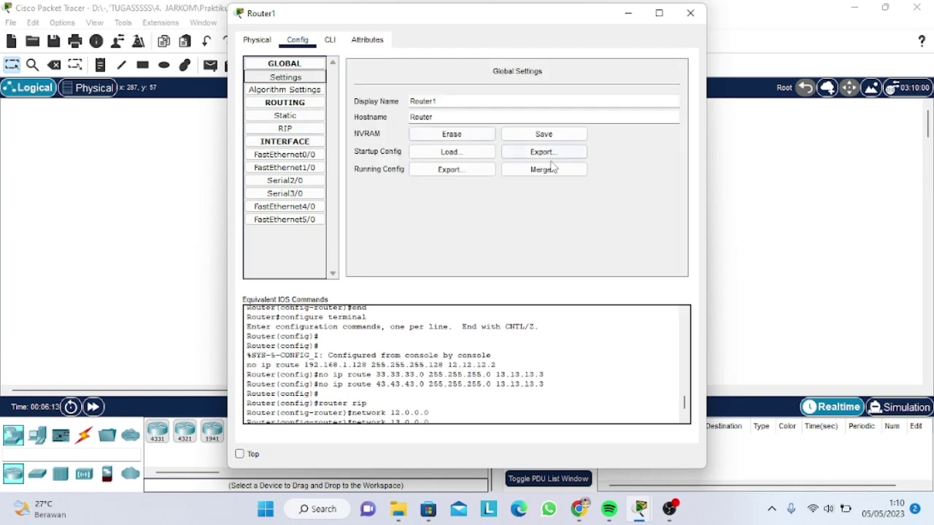
click(540, 138)
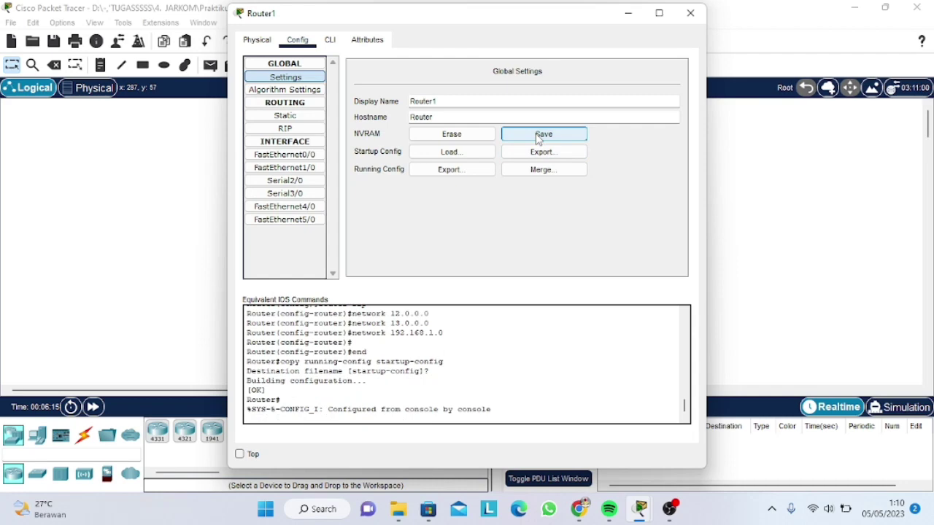
click(539, 138)
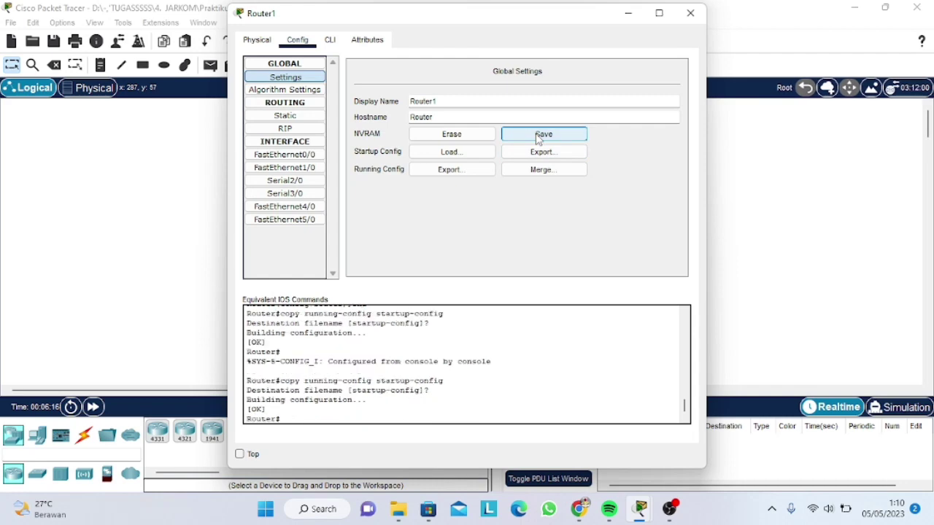
click(687, 15)
Step: Open Router2 and enter no auto-summary and version 2 in its RIP configuration
click(488, 250)
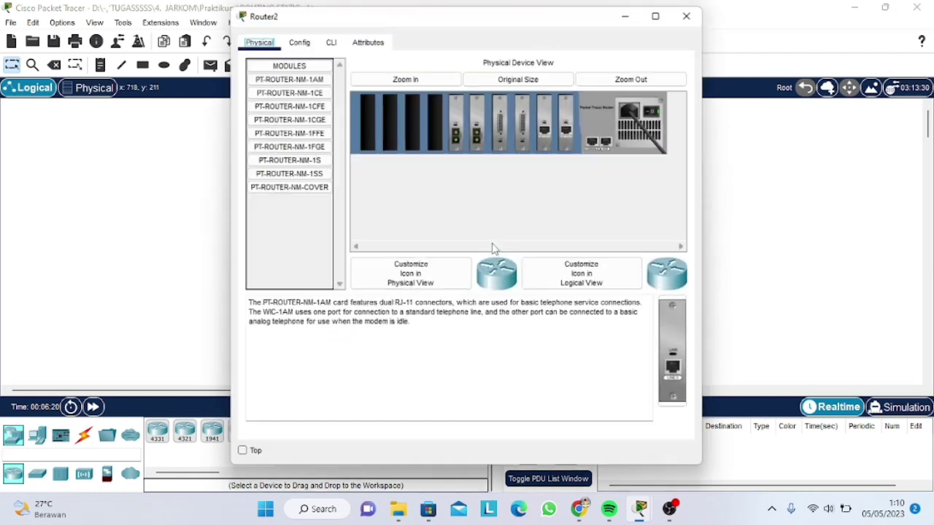
click(300, 40)
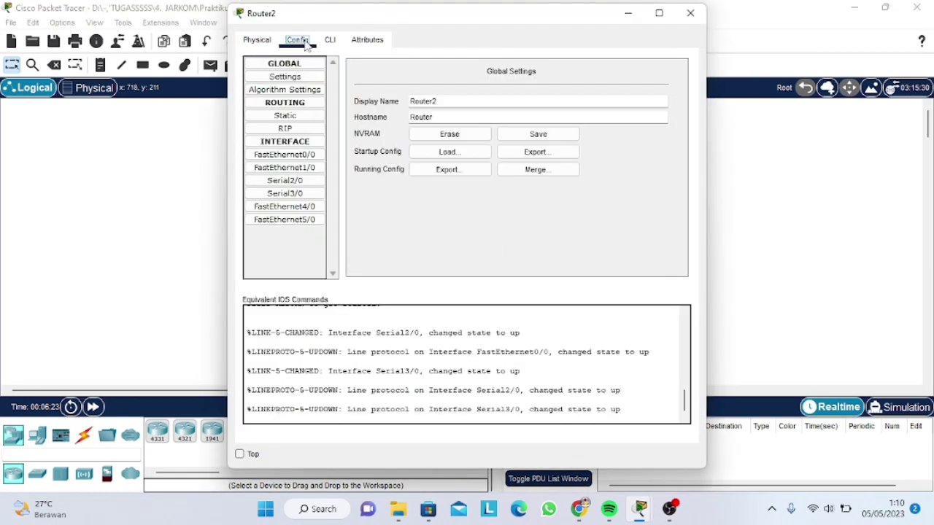
click(300, 130)
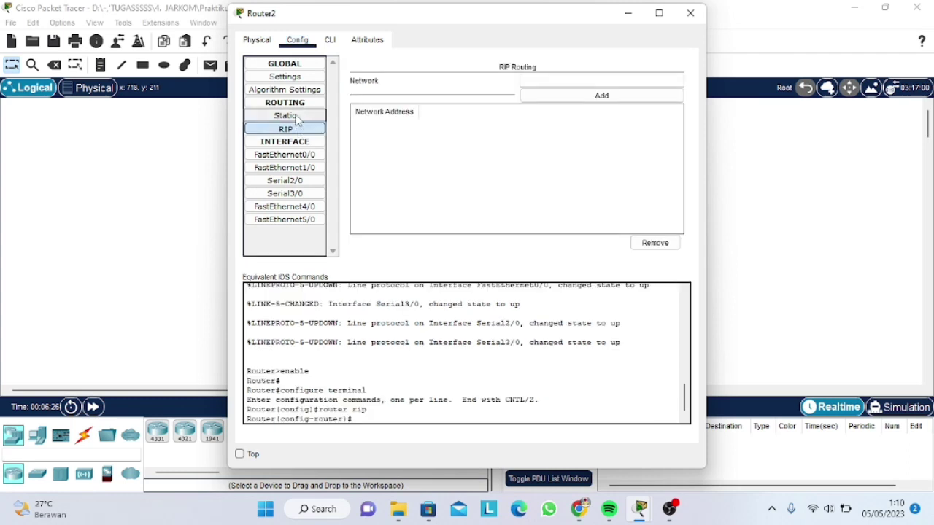
click(331, 41)
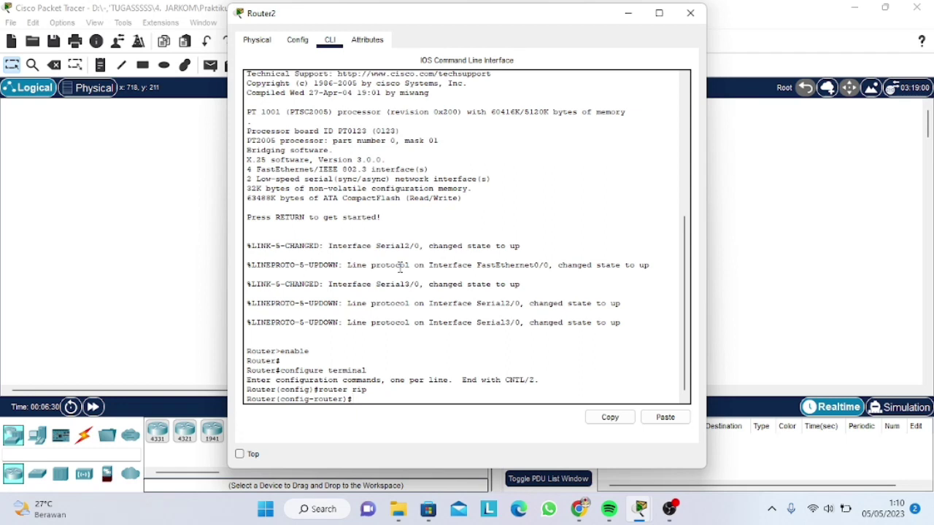
text(no   auto-summary)
key(Return)
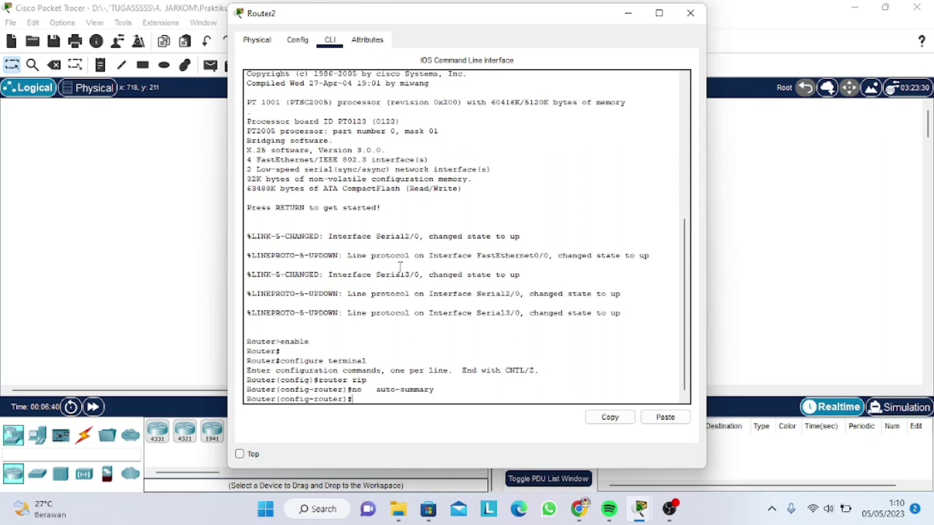
text(version  2)
key(Return)
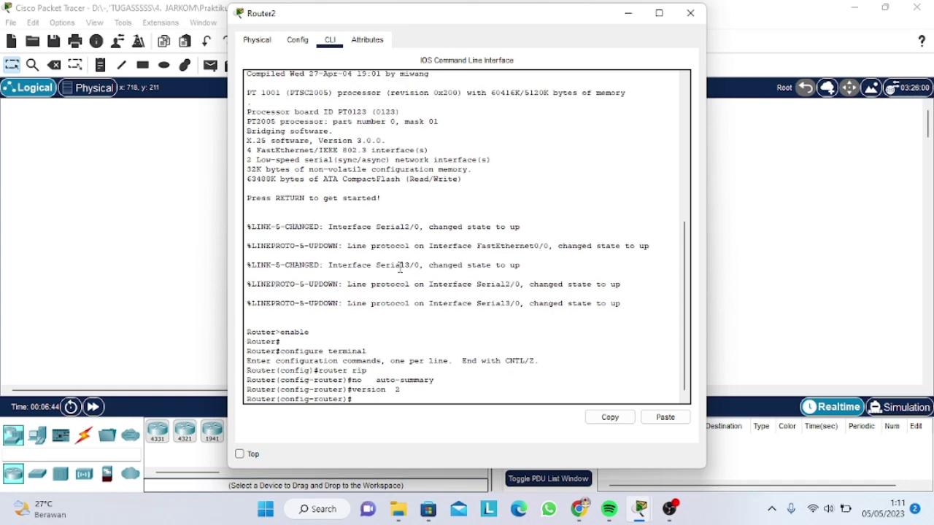
Step: Remove Router2's static routes to 192.168.1.0/25, 33.33.33.0/24 and 43.43.43.0/24
click(308, 45)
click(288, 131)
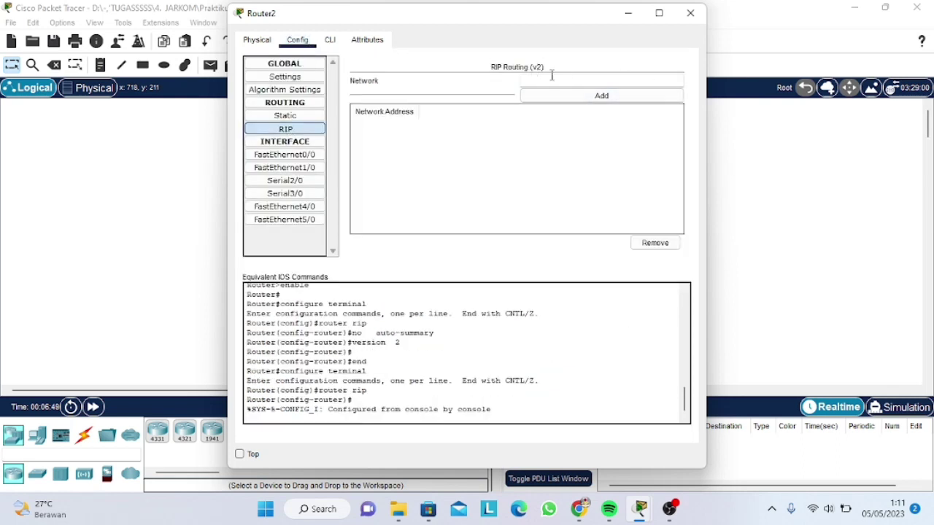
click(289, 116)
click(425, 193)
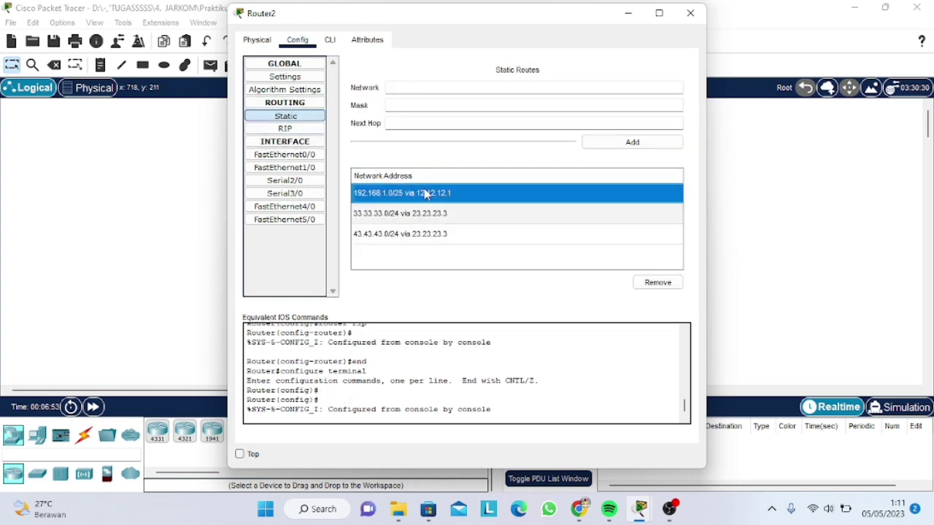
click(657, 282)
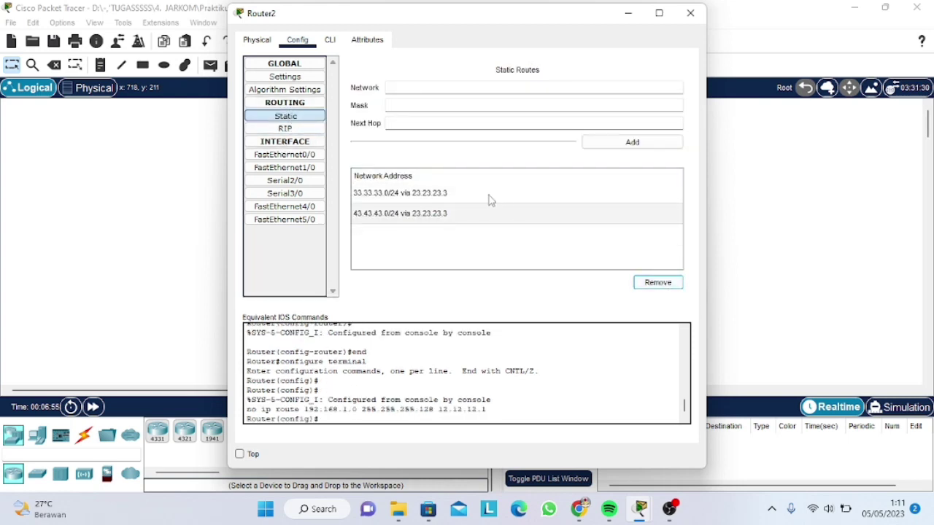
click(488, 197)
click(654, 281)
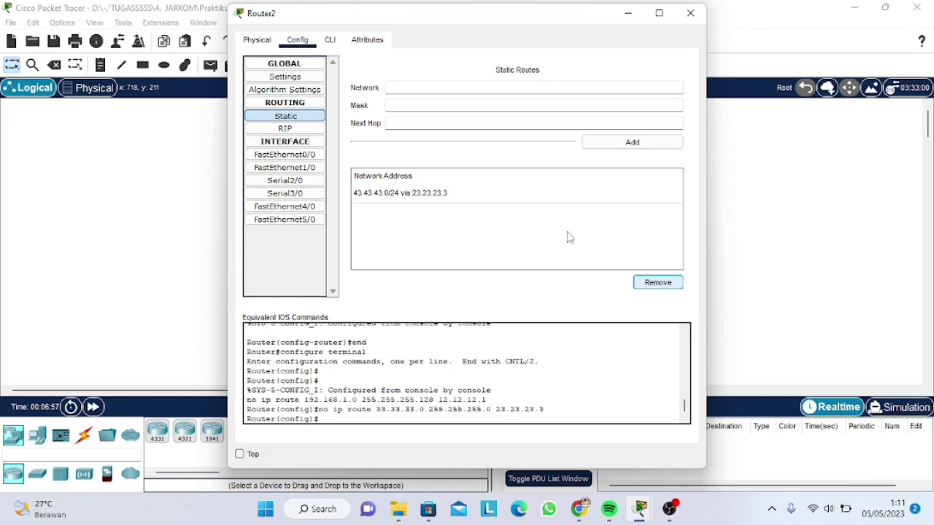
click(528, 202)
click(657, 282)
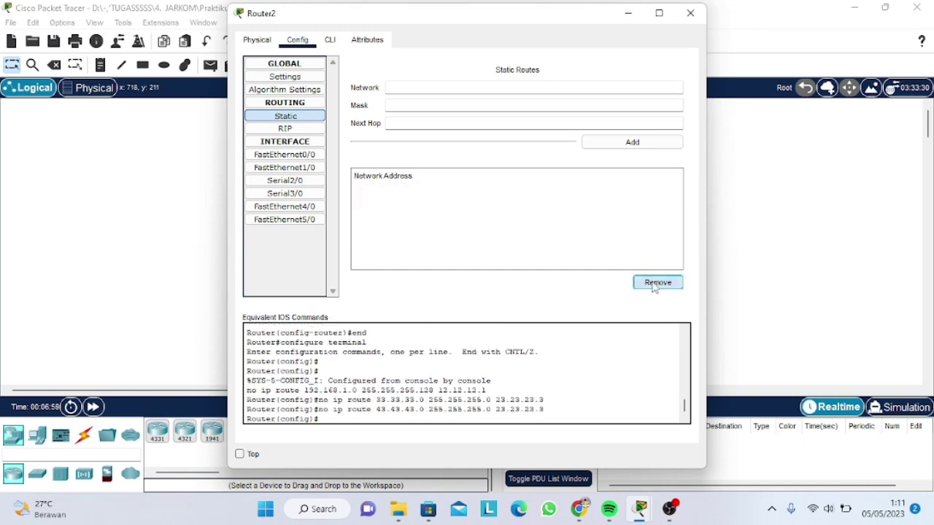
Step: Add the networks 12.0.0.0 and 23.0.0.0 to Router2's RIP routing
click(286, 128)
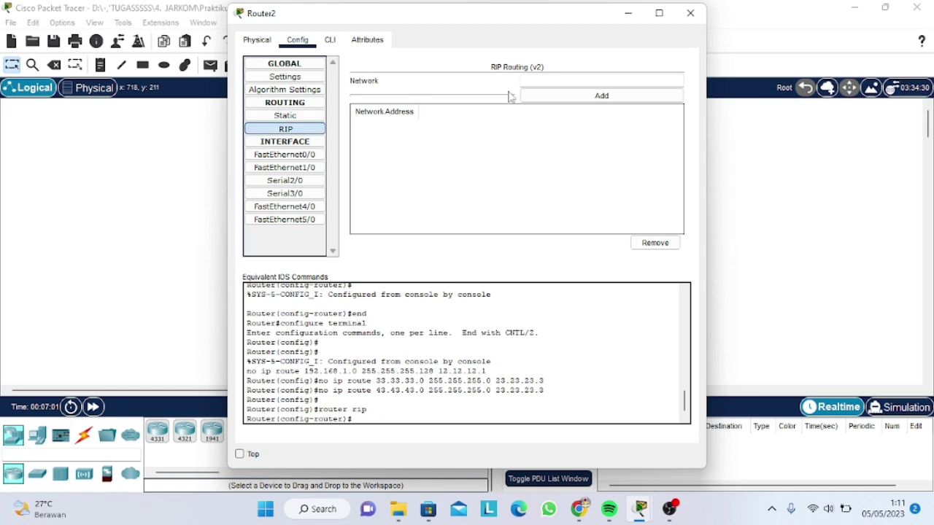
click(531, 81)
text(12)
text(.1)
text(.0.0.0)
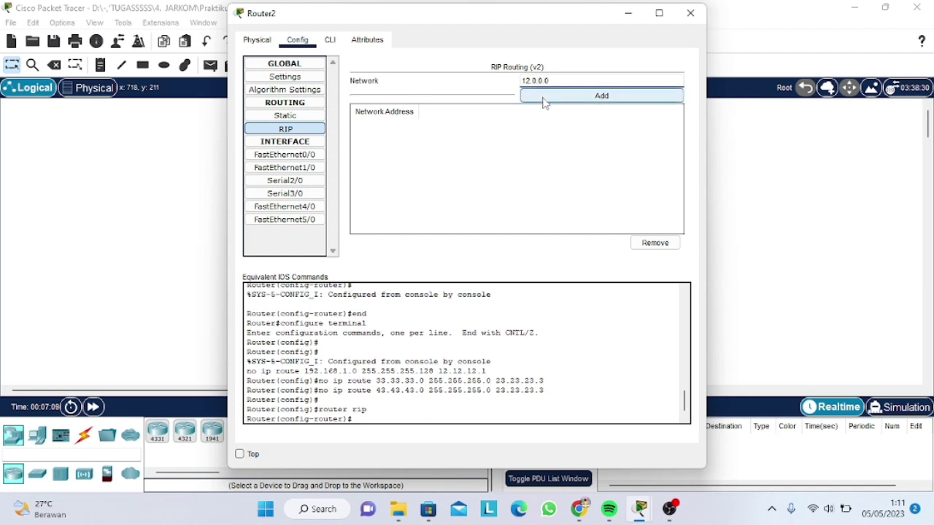
click(543, 102)
click(531, 80)
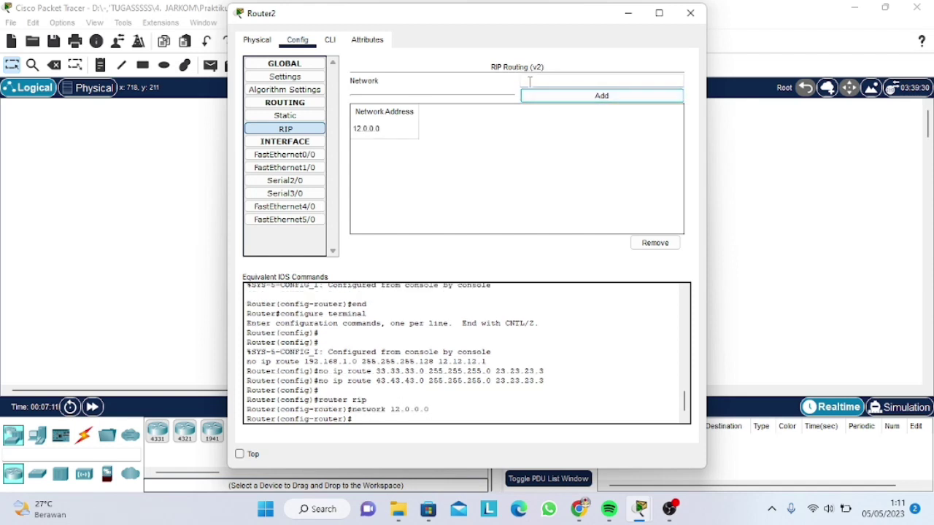
text(23.0.0.0)
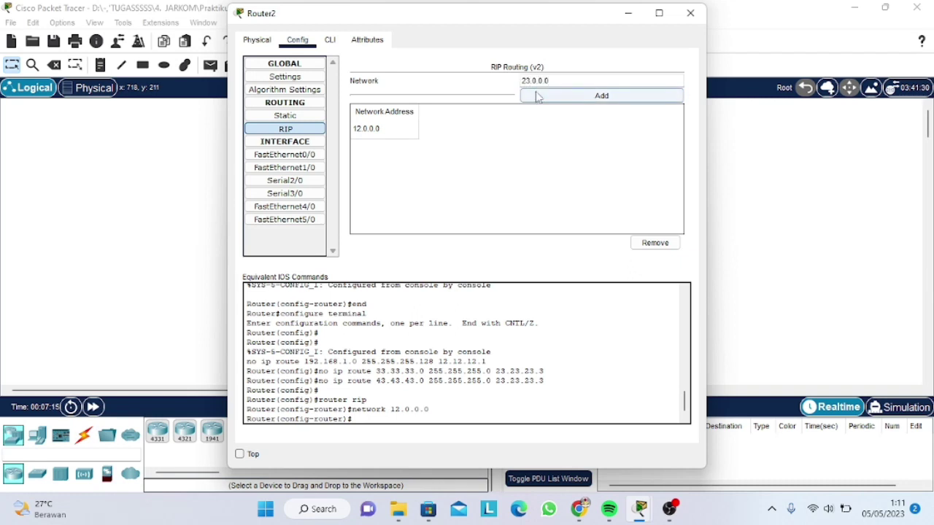
click(538, 97)
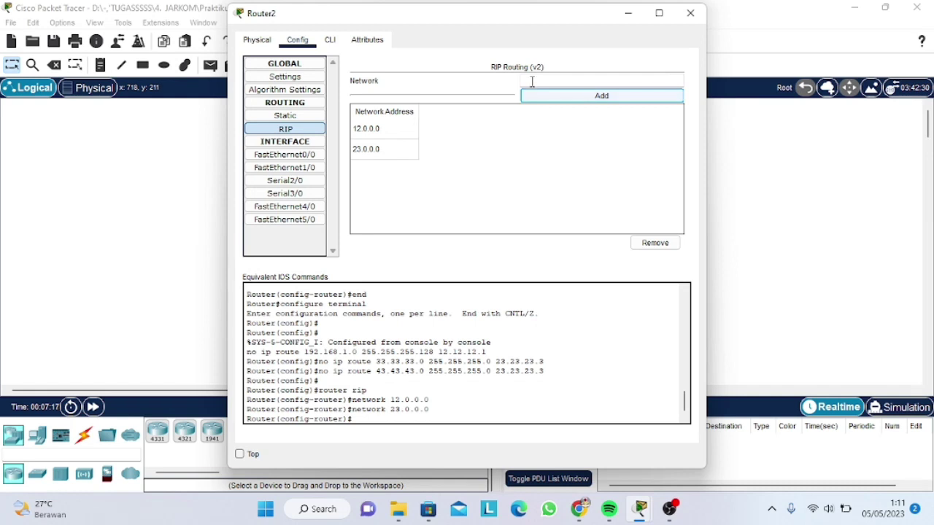
Step: Add the network 192.168.1.0 to Router2's RIP routing
click(532, 81)
text(192)
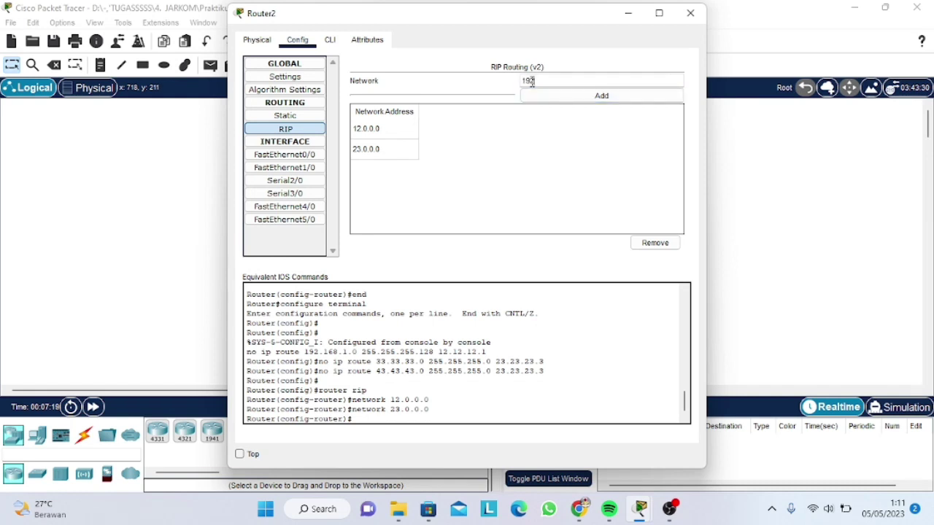
text(.168.1.0)
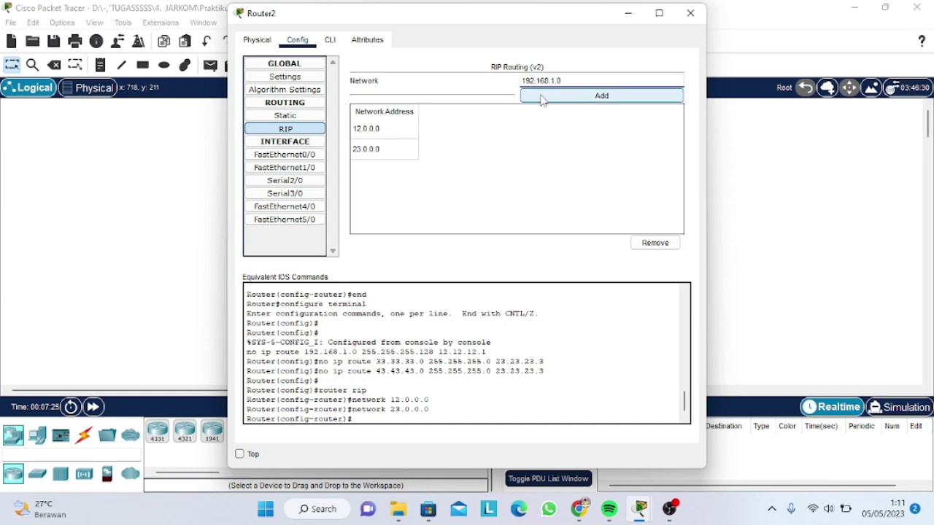
click(540, 100)
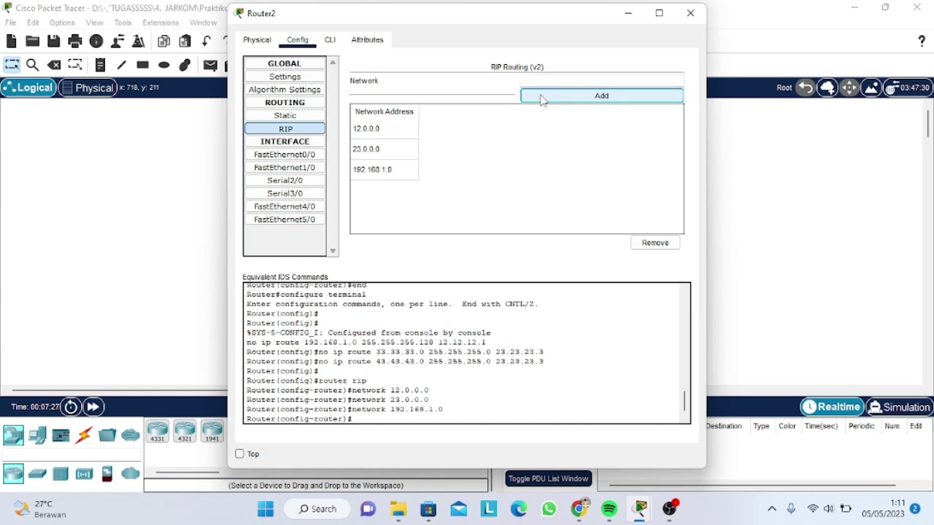
Step: Save Router2's running configuration to NVRAM and close its configuration window
click(315, 79)
click(520, 135)
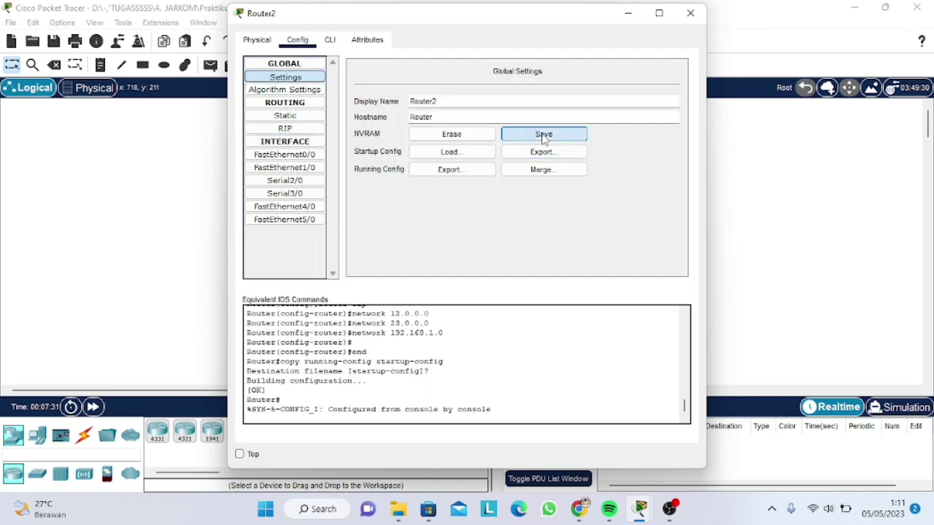
click(543, 137)
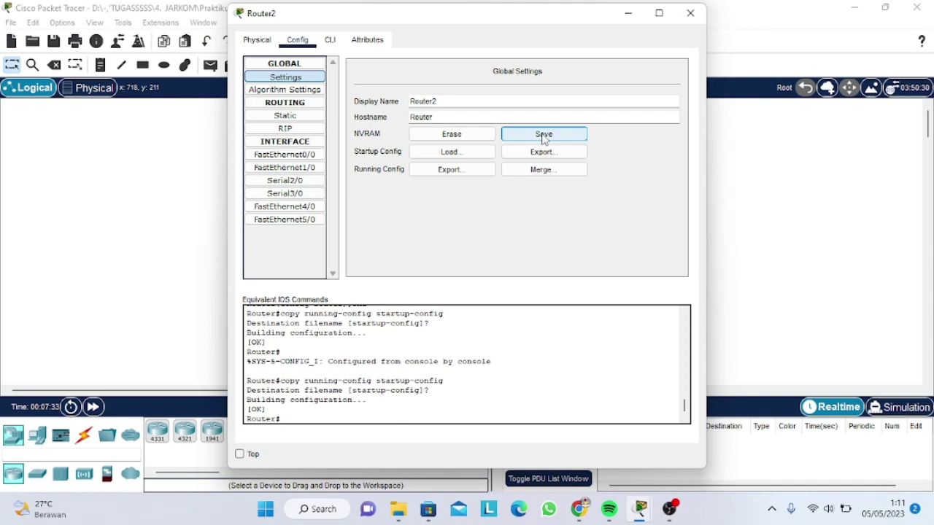
click(690, 14)
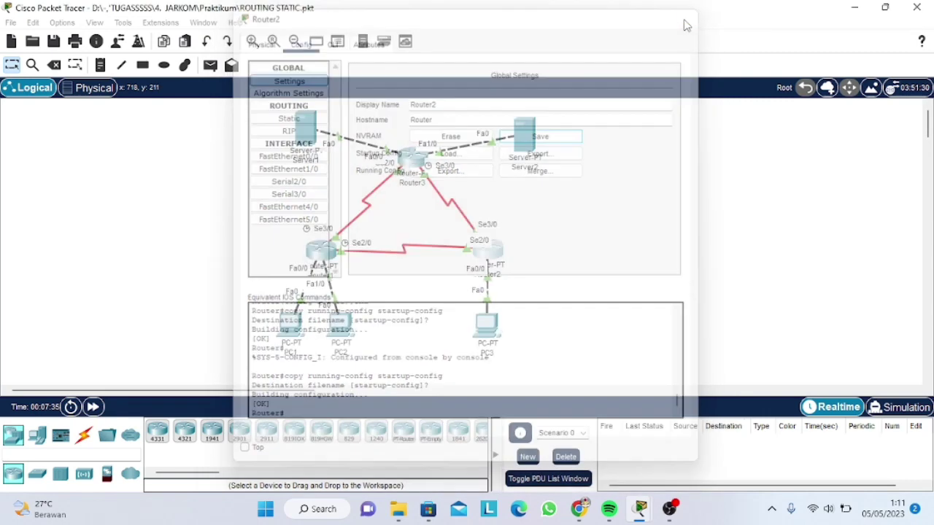
Step: Open Router3 and enter no auto-summary and version 2 in its RIP configuration
click(418, 162)
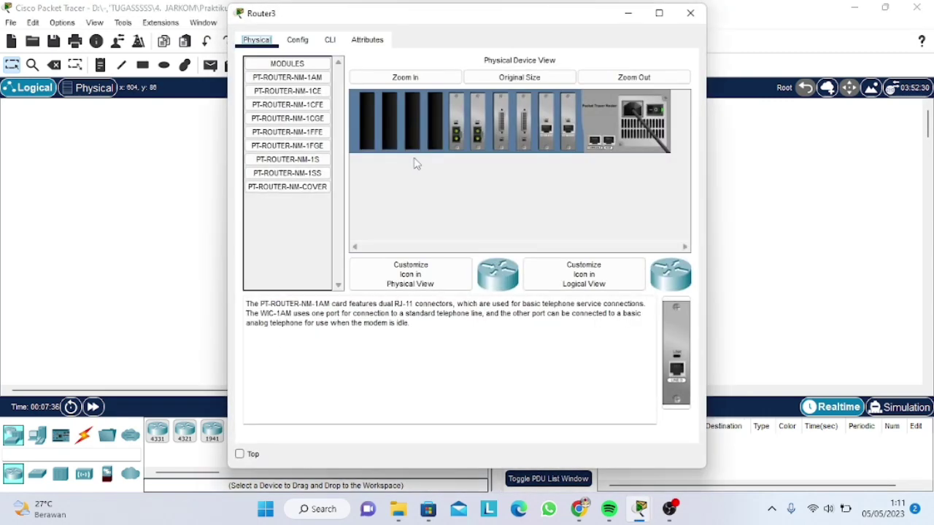
click(298, 41)
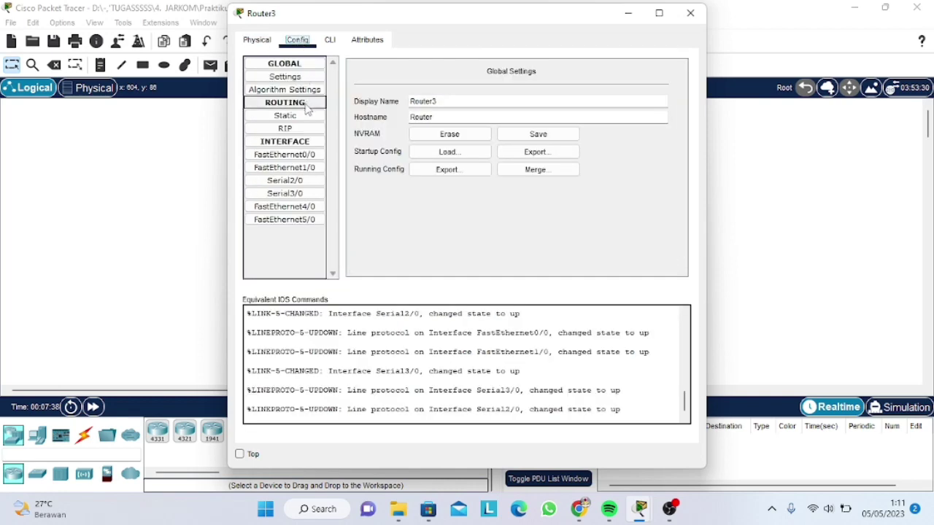
click(306, 128)
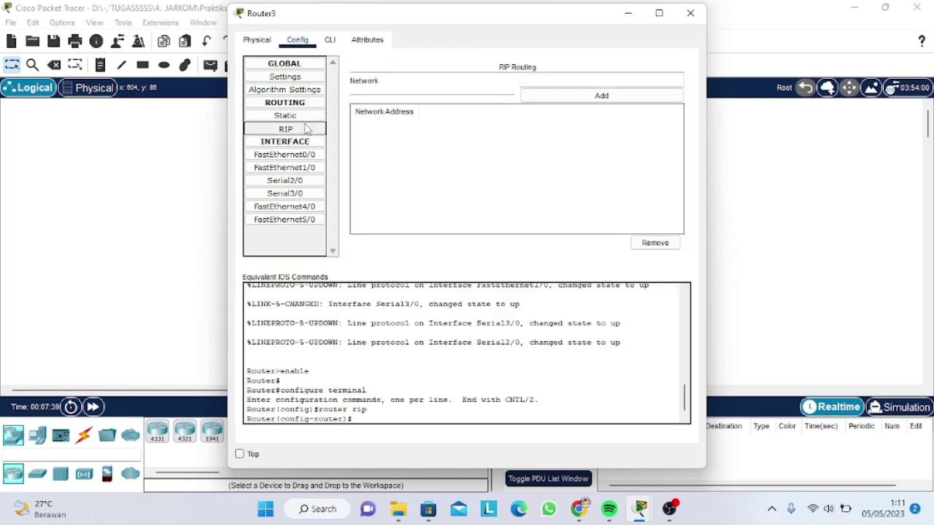
click(330, 40)
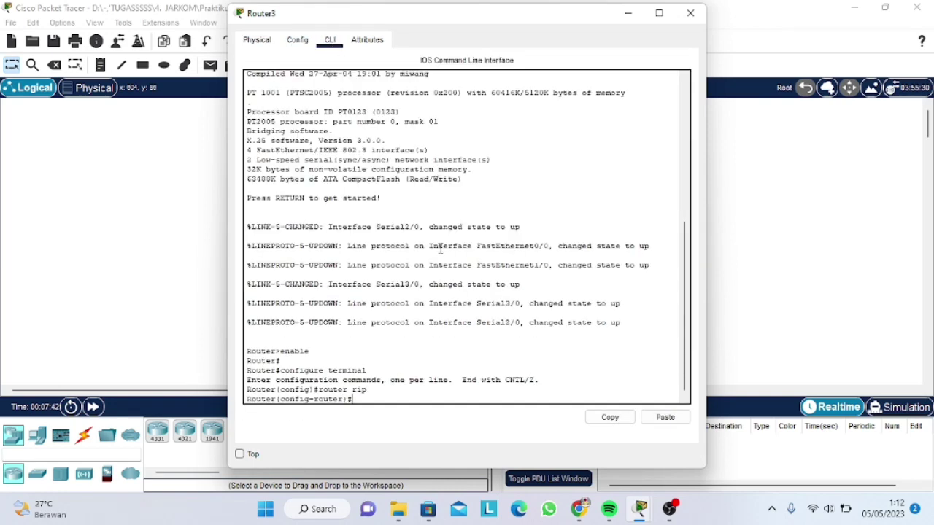
text(no  auto-summary)
key(Return)
text(version)
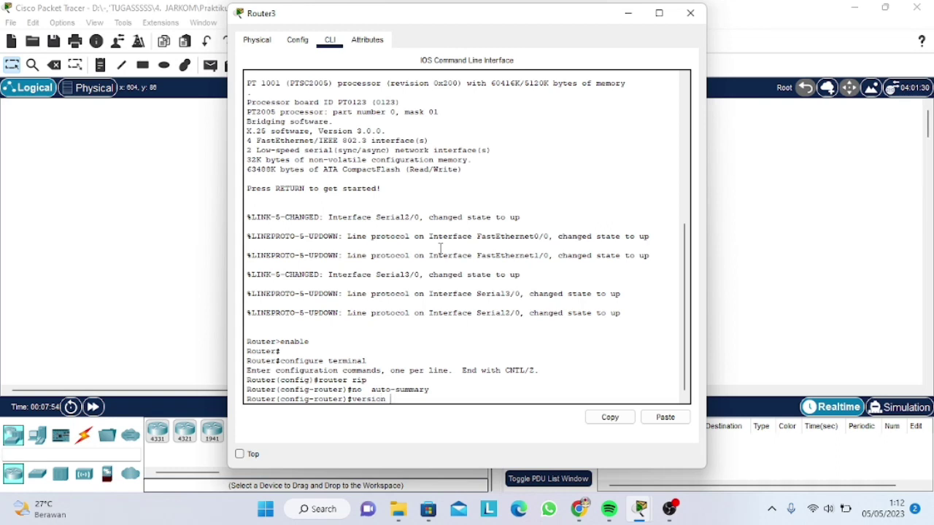
text( 2)
key(Return)
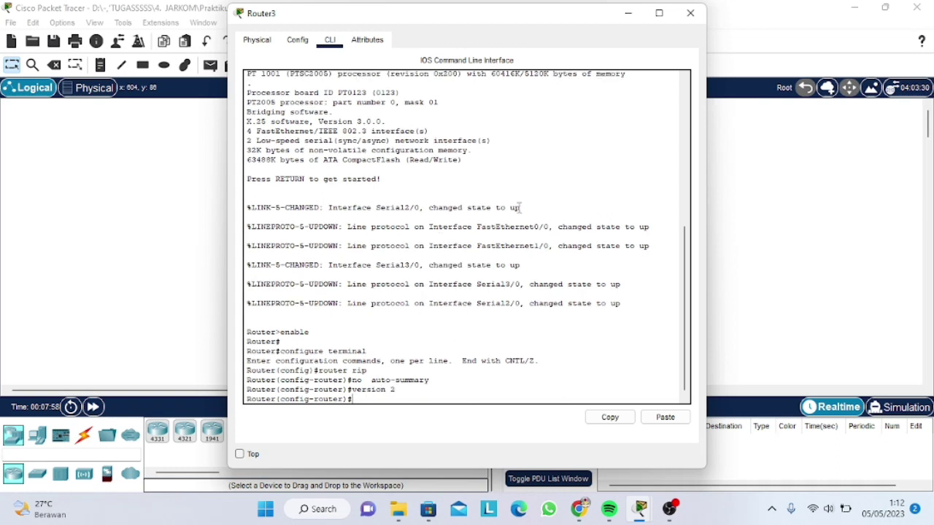
Step: Remove Router3's static routes to 192.168.1.0/25 via 13.13.13.1, 192.168.1.128/25 via 23.23.23.2 and 192.168.1.0/25 via 12.12.12.1
click(297, 40)
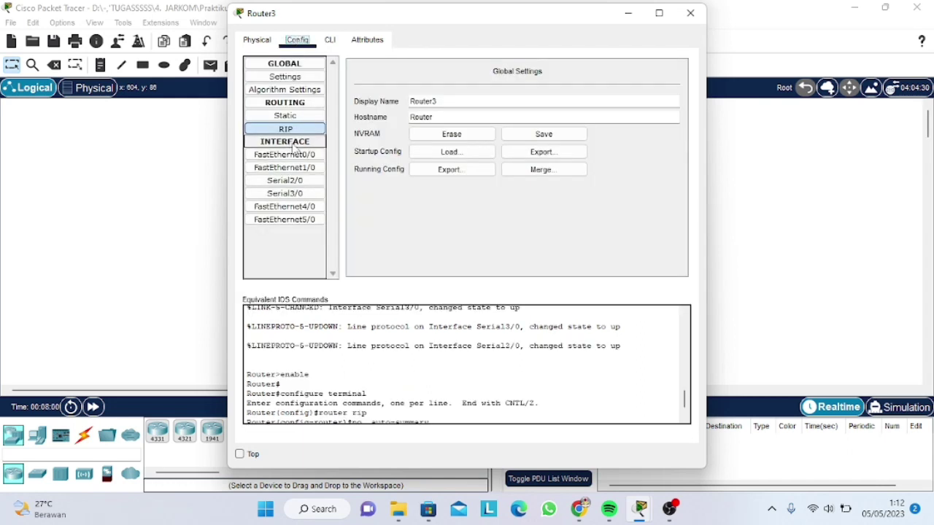
click(285, 116)
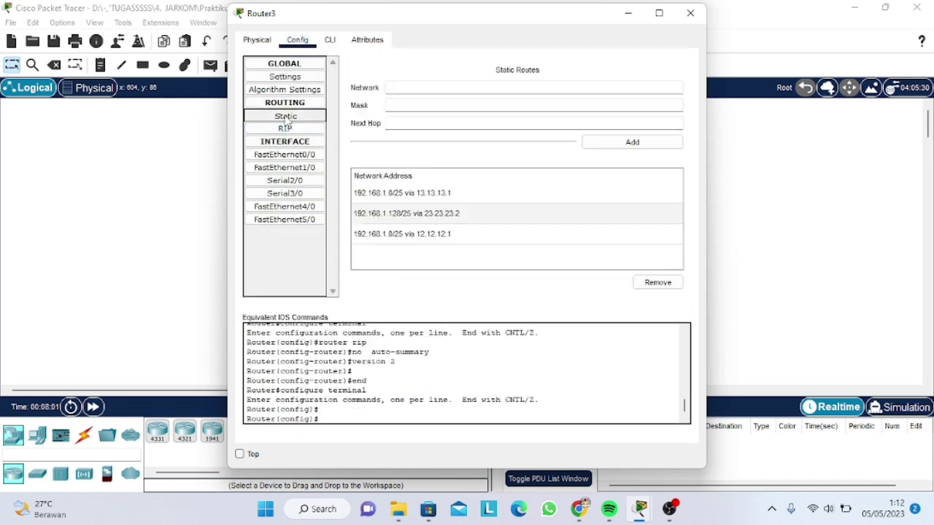
click(376, 194)
click(660, 282)
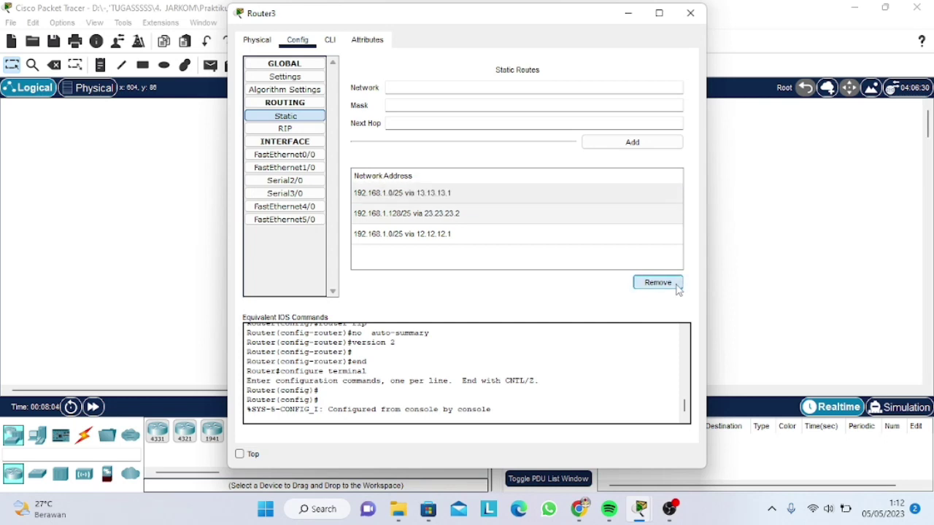
click(534, 195)
click(638, 284)
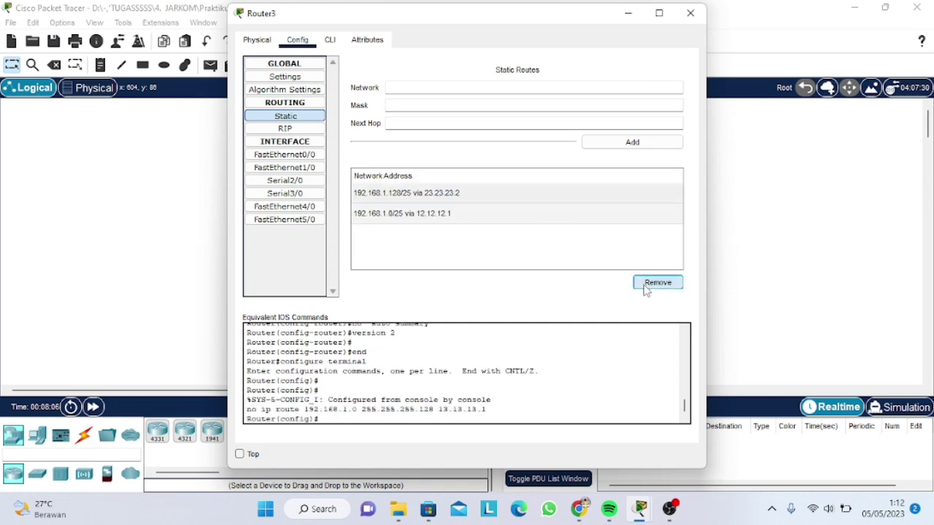
click(527, 195)
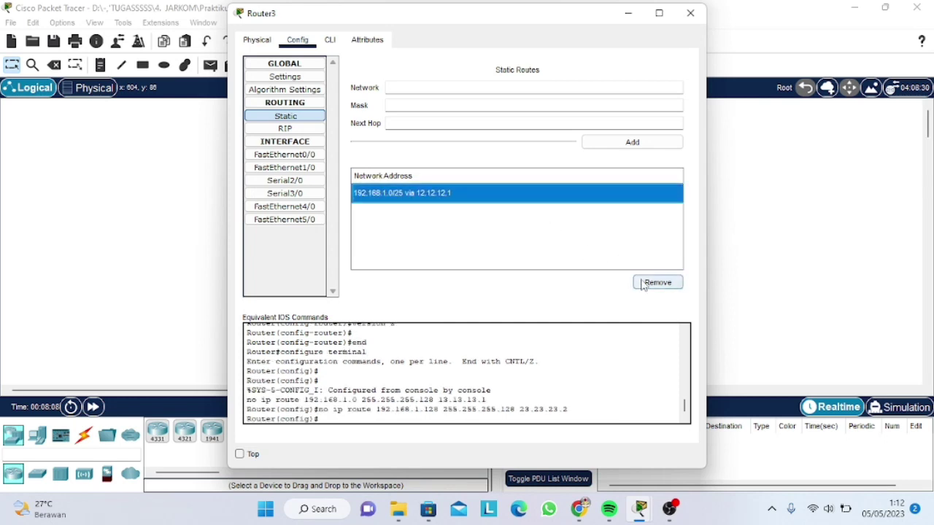
click(642, 284)
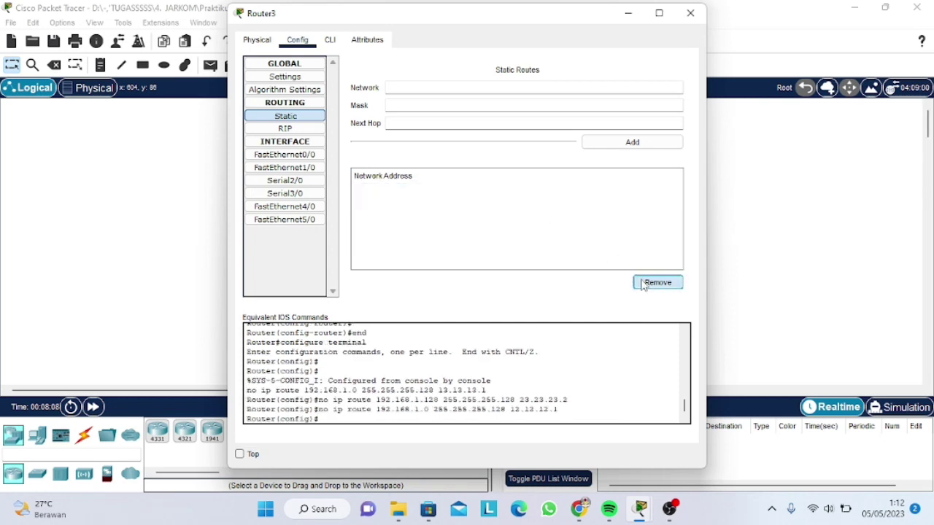
Step: Add the networks 13.0.0.0 and 23.0.0.0 to Router3's RIP routing
click(287, 130)
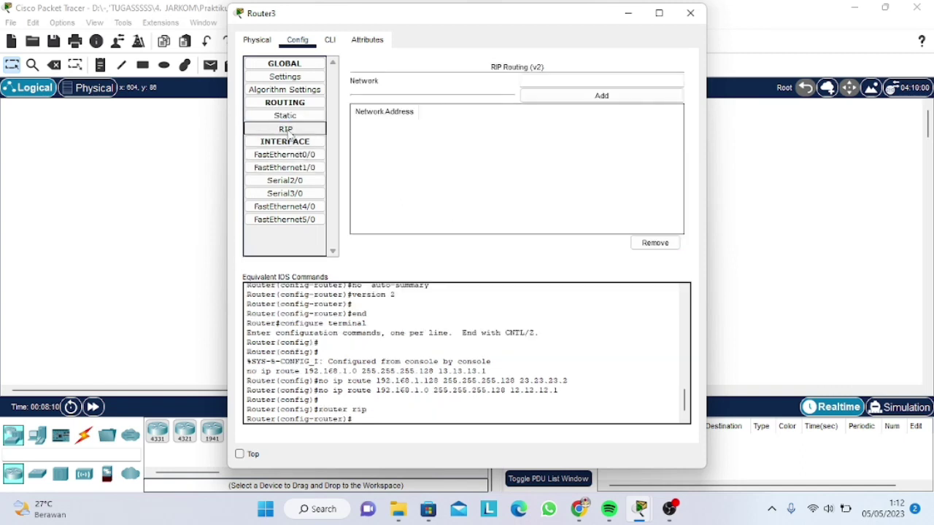
click(547, 82)
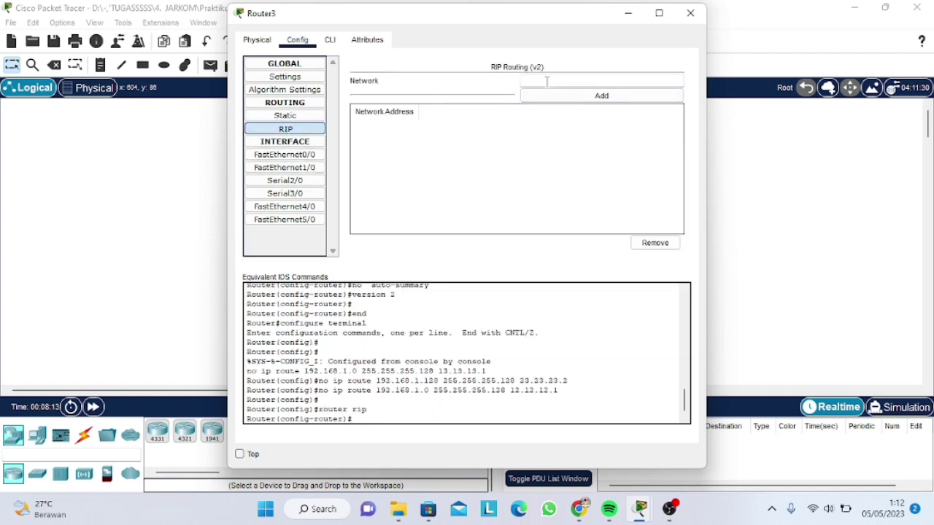
text(13.0)
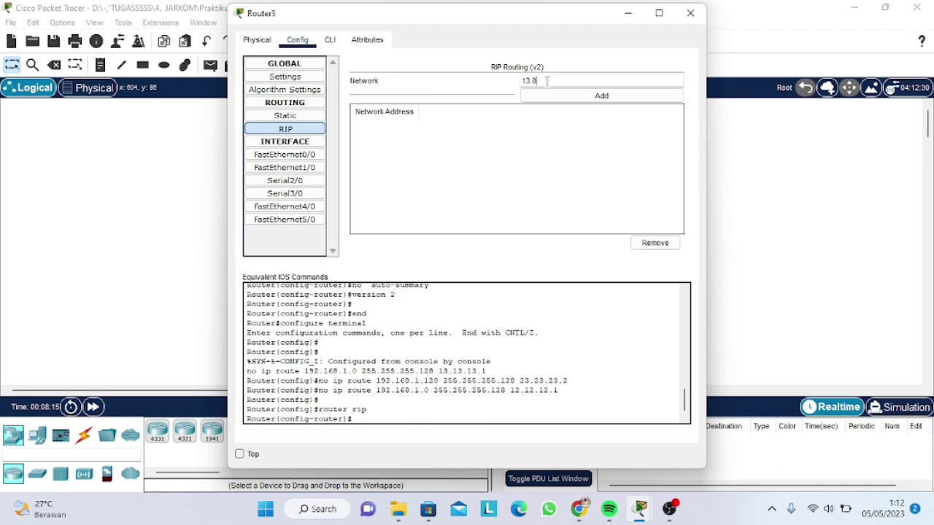
text(.0.0)
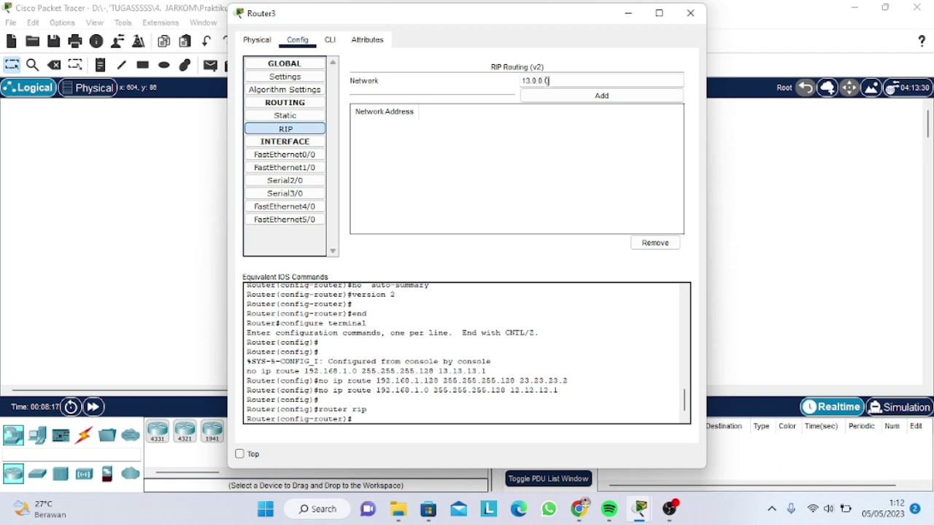
click(548, 95)
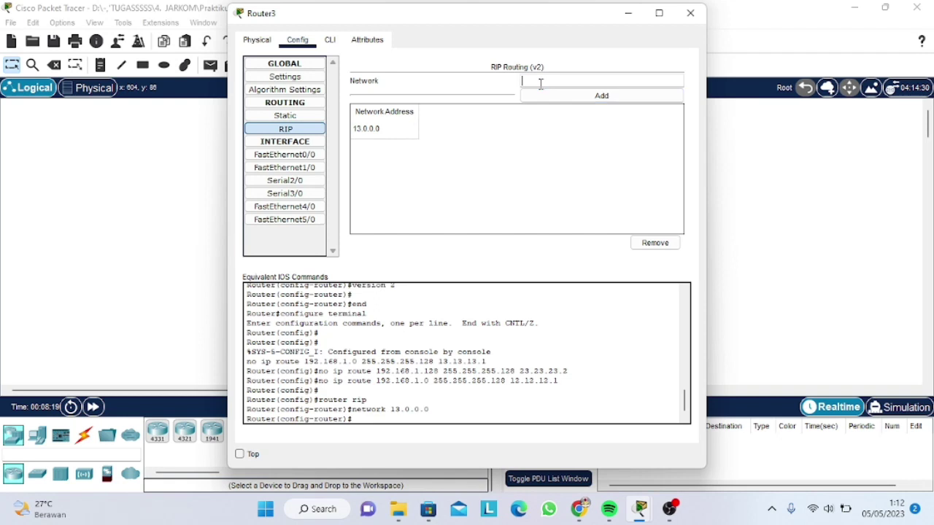
text(23.0.0.0)
click(542, 97)
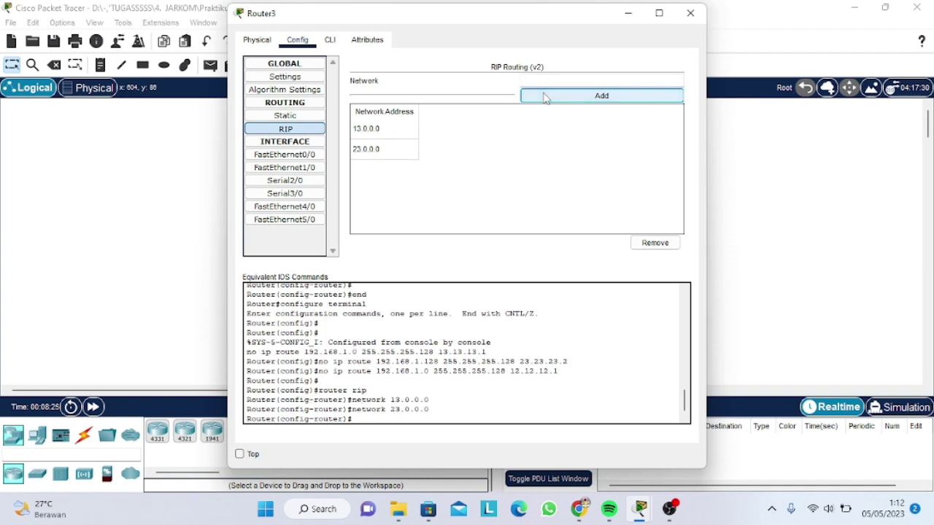
Step: Add the networks 33.0.0.0 and 43.0.0.0 to Router3's RIP routing
text(33)
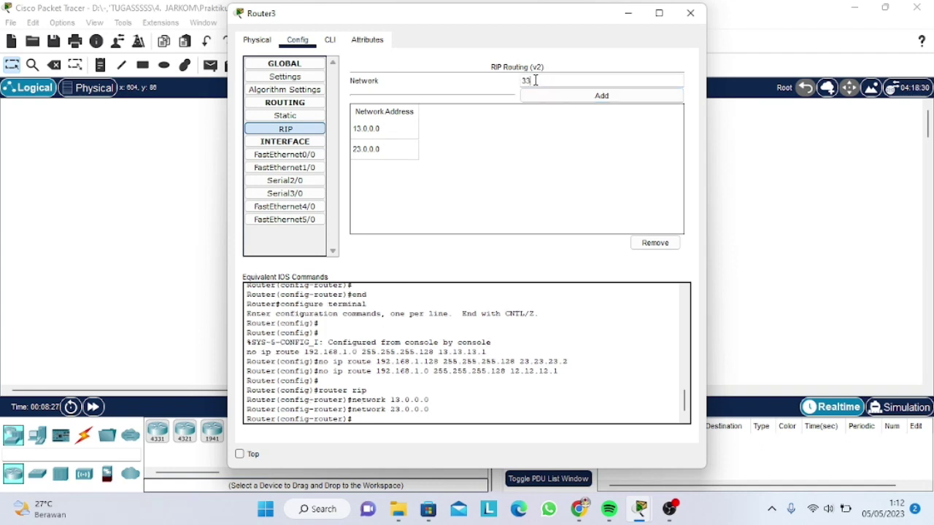
text(.0.0.0)
click(536, 95)
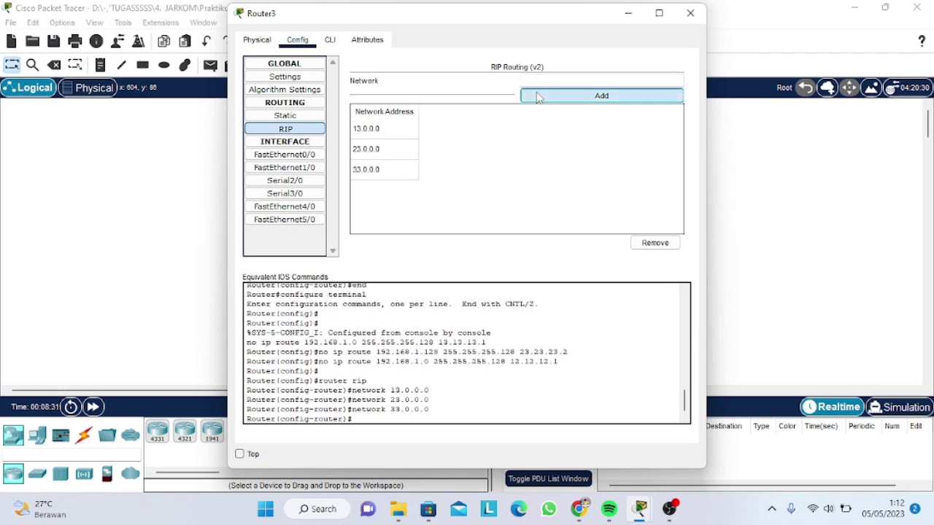
click(533, 81)
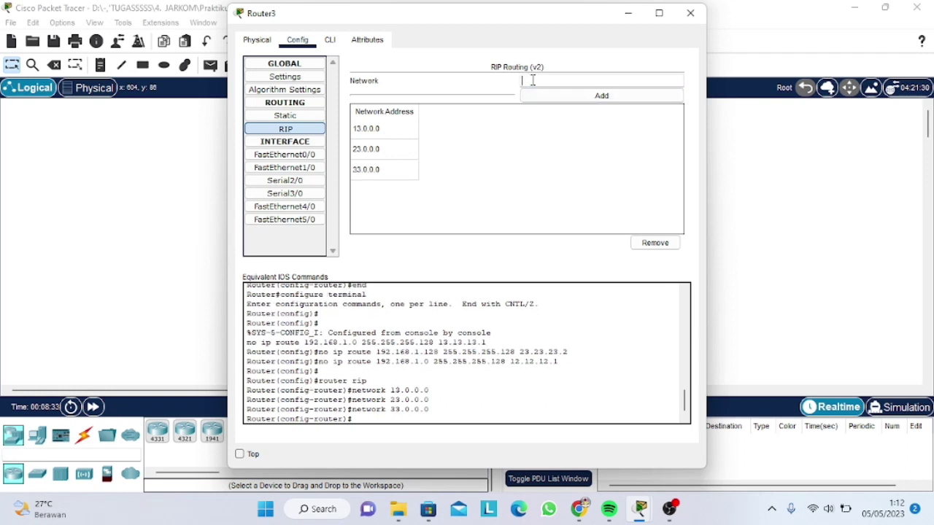
text(43.0.0.0)
click(542, 100)
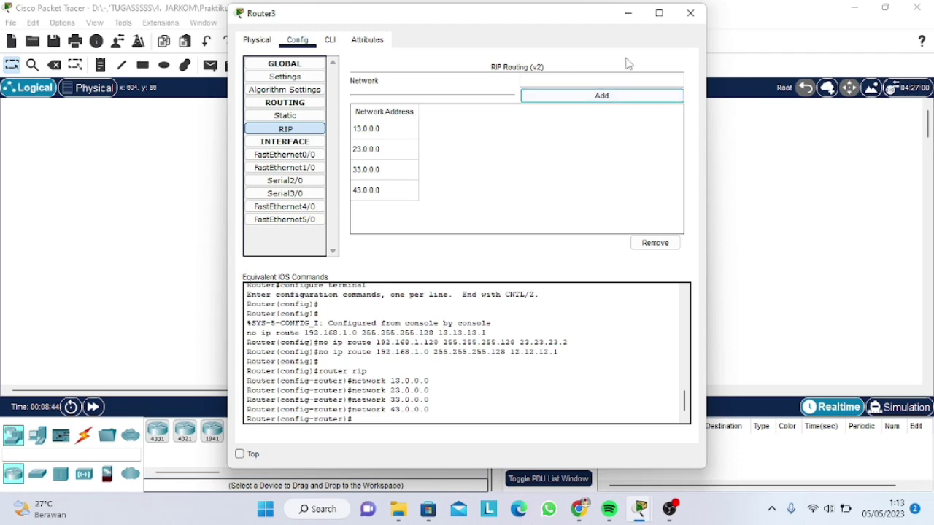
Step: Save Router3's running configuration to NVRAM and close its configuration window
click(301, 77)
click(567, 139)
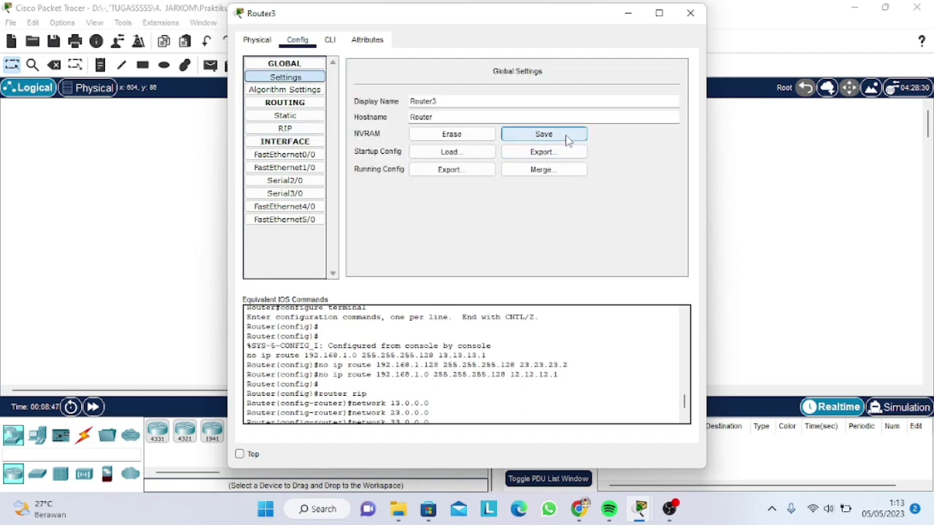
click(567, 138)
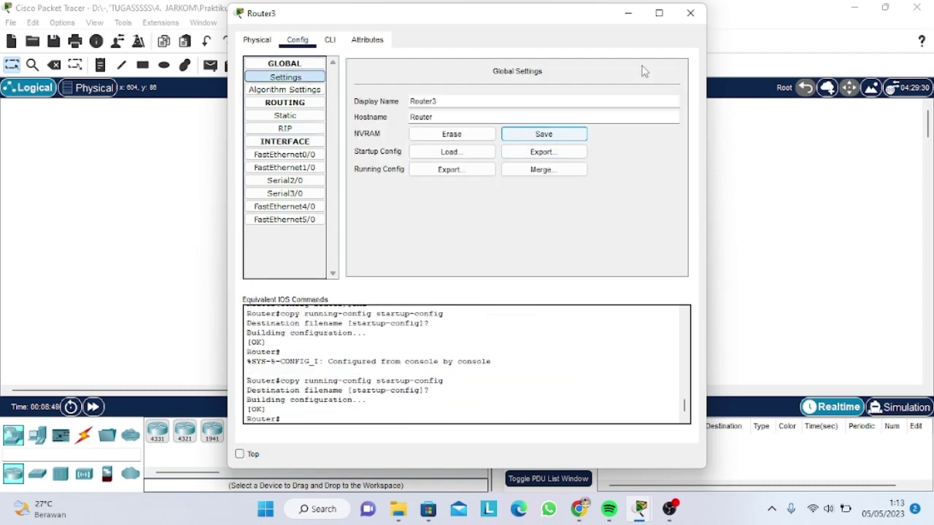
click(691, 13)
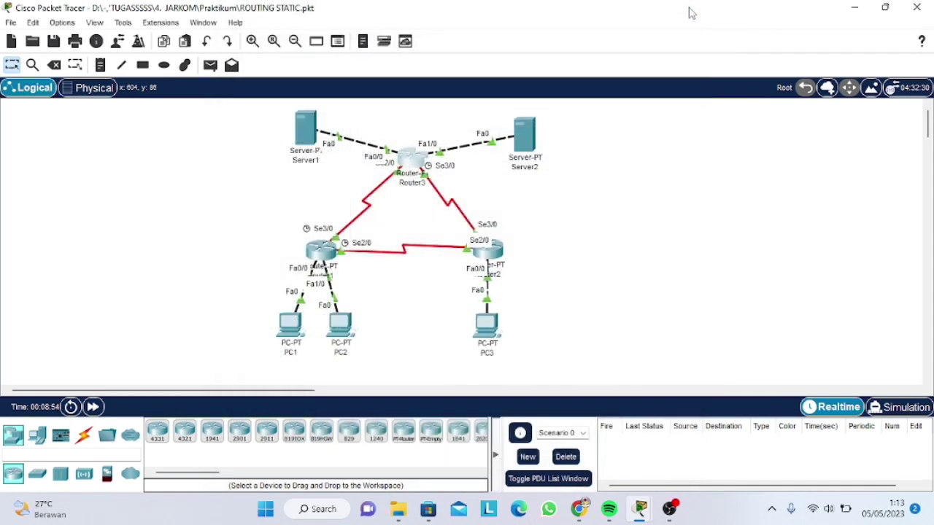
Step: Power cycle all devices in the topology and confirm the network reset
click(71, 407)
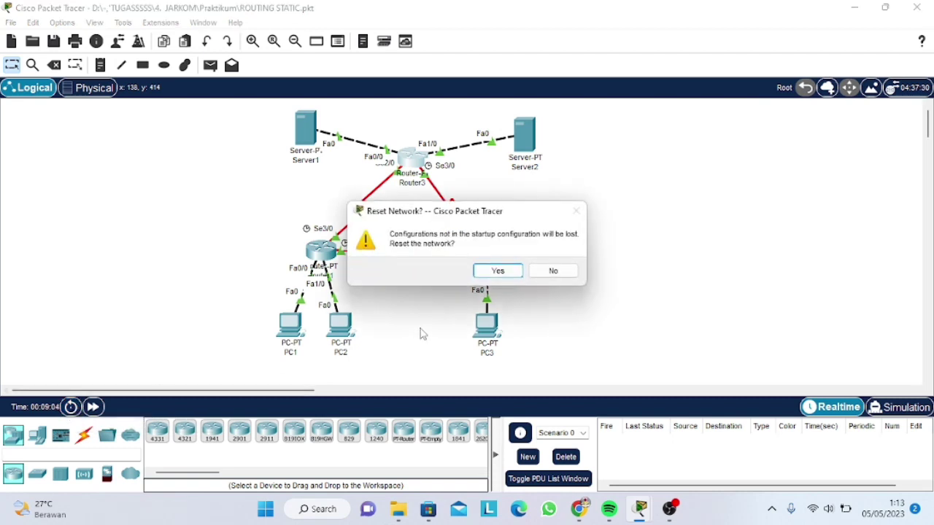
click(498, 271)
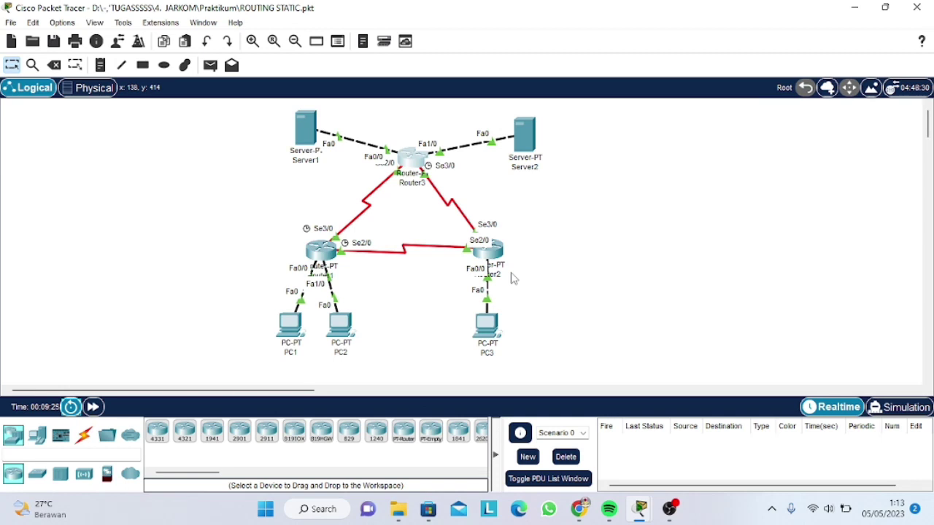
Step: Check Router1's static and RIP routing entries and save its running configuration to NVRAM
click(334, 253)
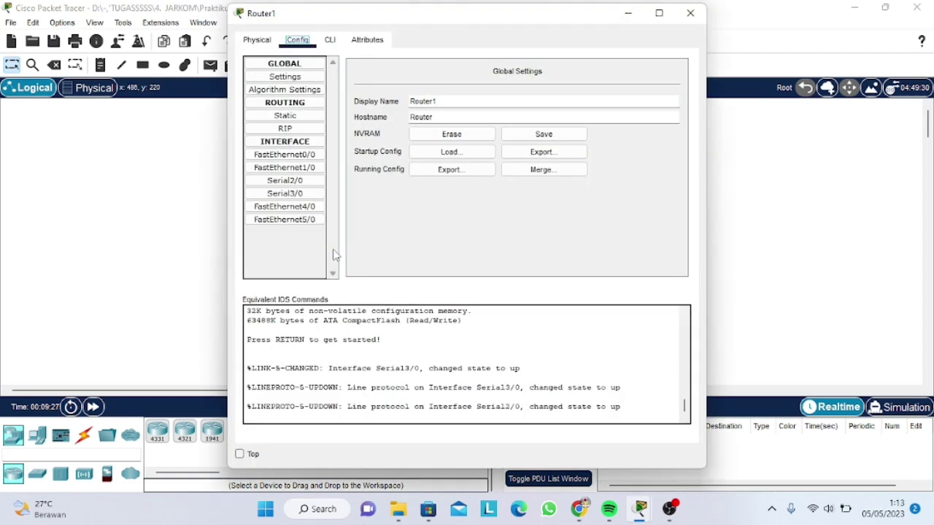
click(298, 129)
click(330, 41)
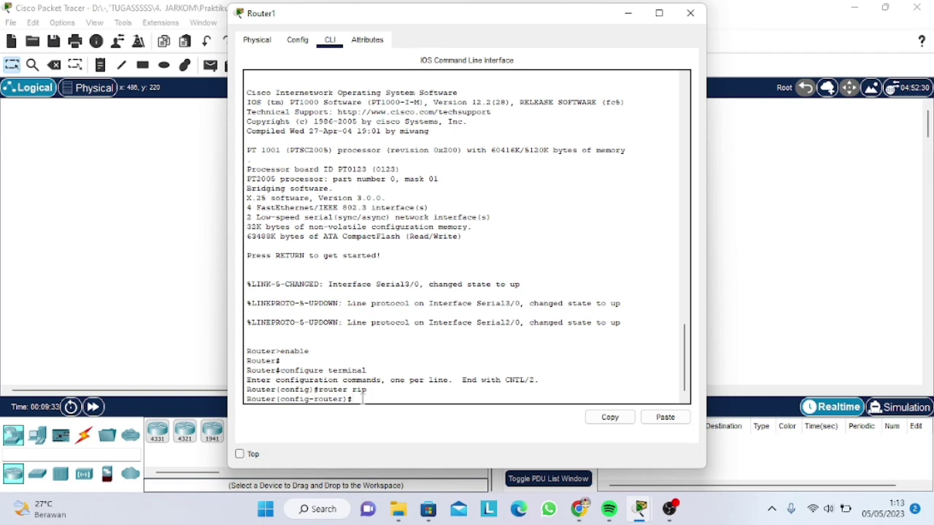
click(306, 46)
click(294, 119)
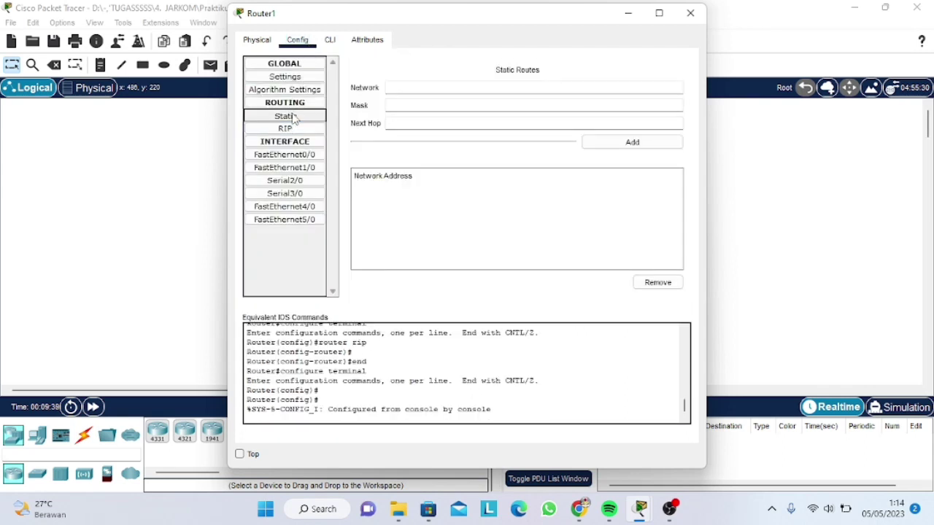
click(293, 129)
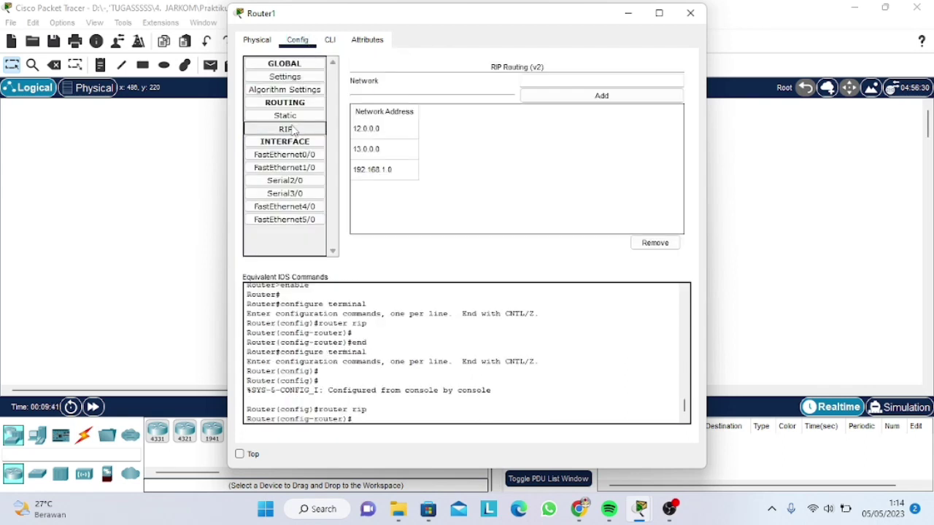
click(284, 78)
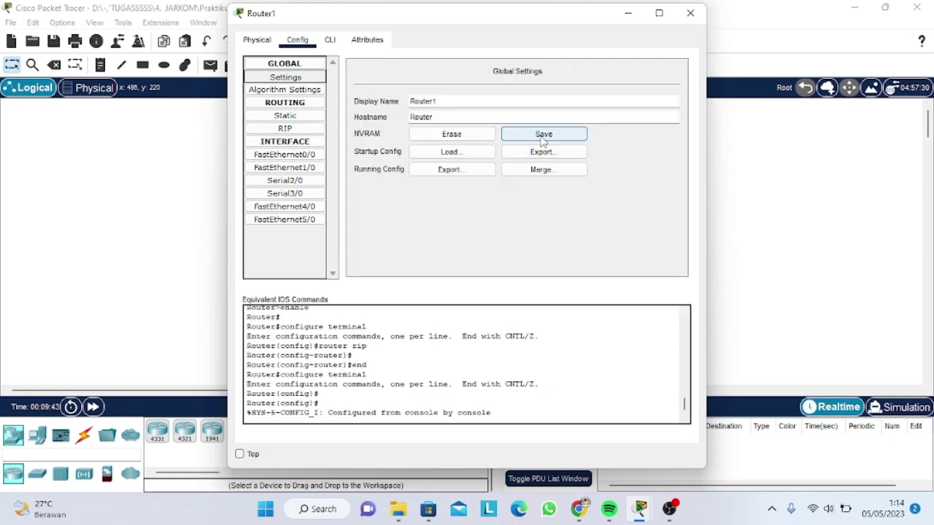
click(542, 138)
click(542, 138)
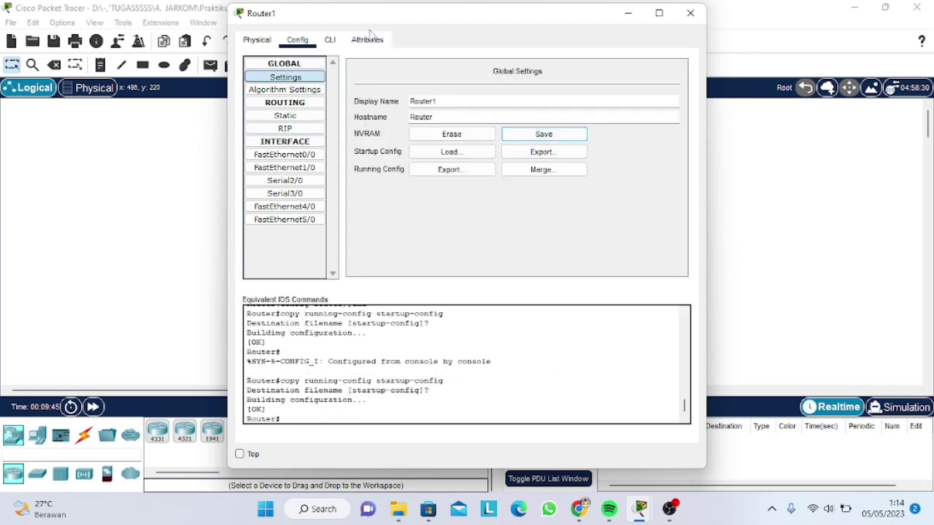
Step: Display Router1's full routing table with show ip route and close its configuration window
click(323, 45)
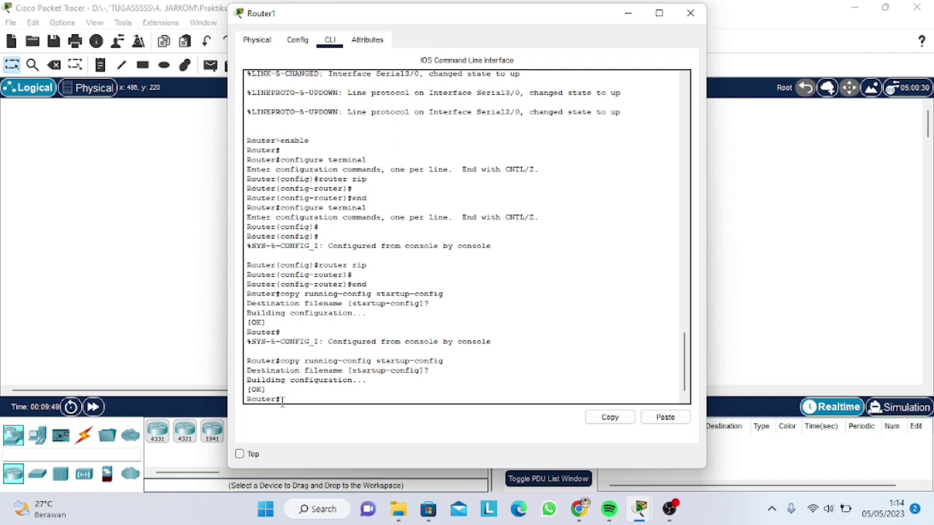
text(show  ip  route)
key(Return)
key(Return)
key(Return)
key(Return)
key(Return)
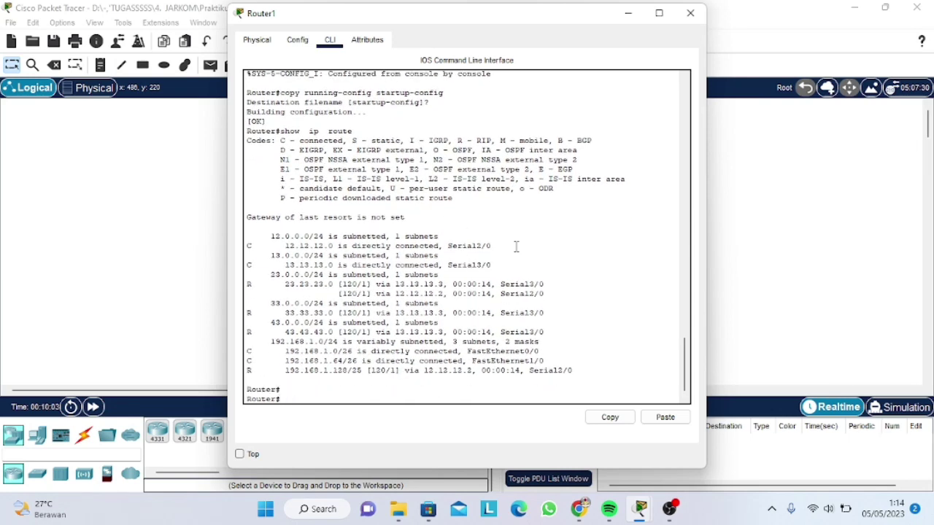
click(688, 14)
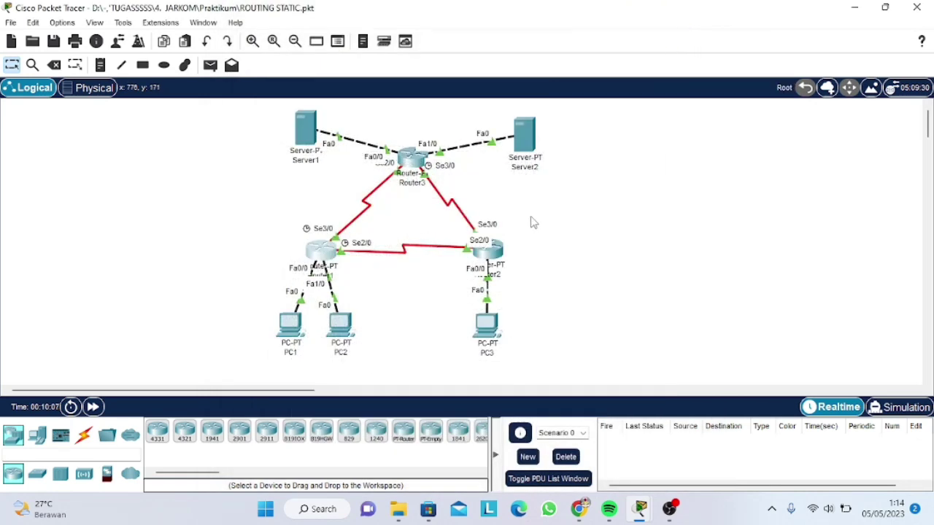
Step: Check Router2's RIP network list and save its running configuration to NVRAM
click(493, 248)
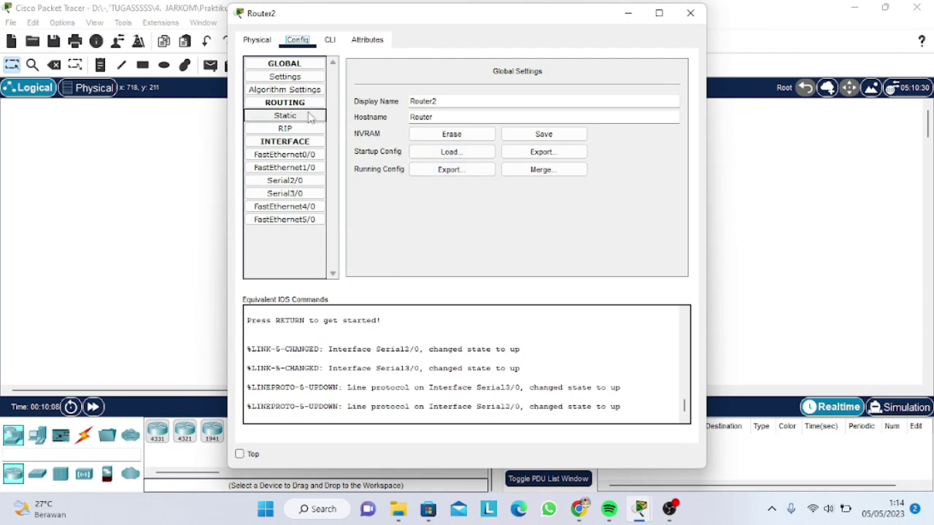
click(286, 128)
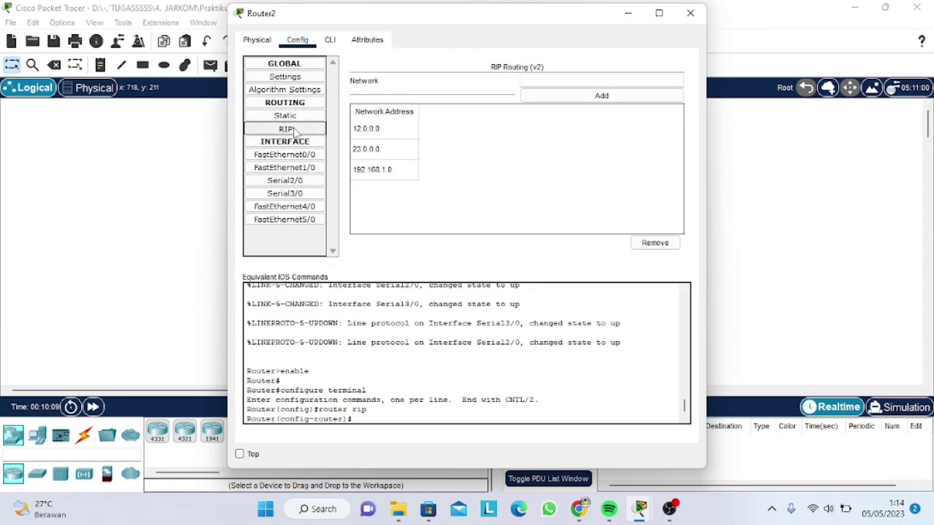
click(284, 77)
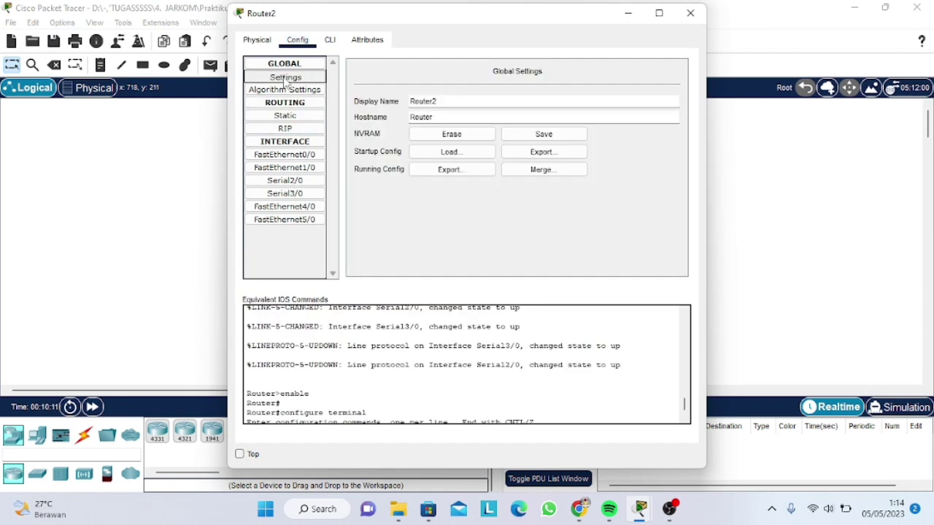
click(559, 135)
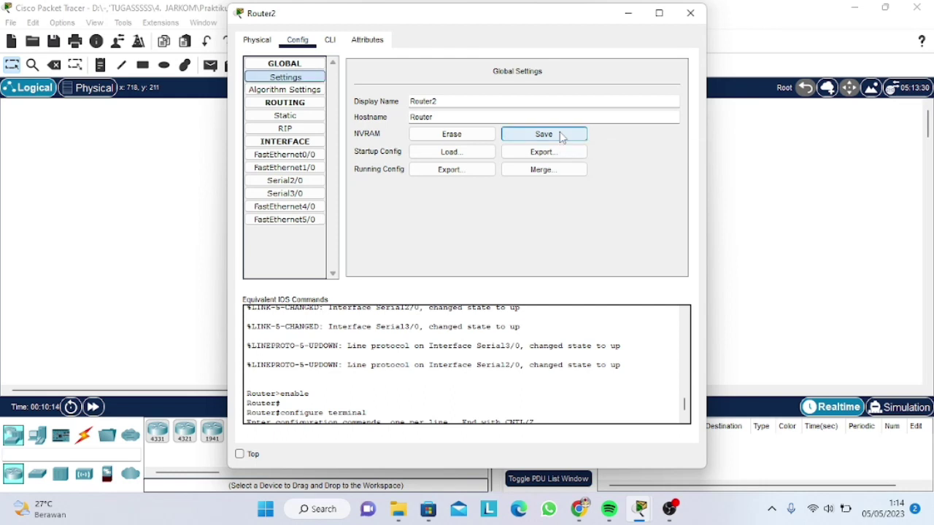
click(558, 134)
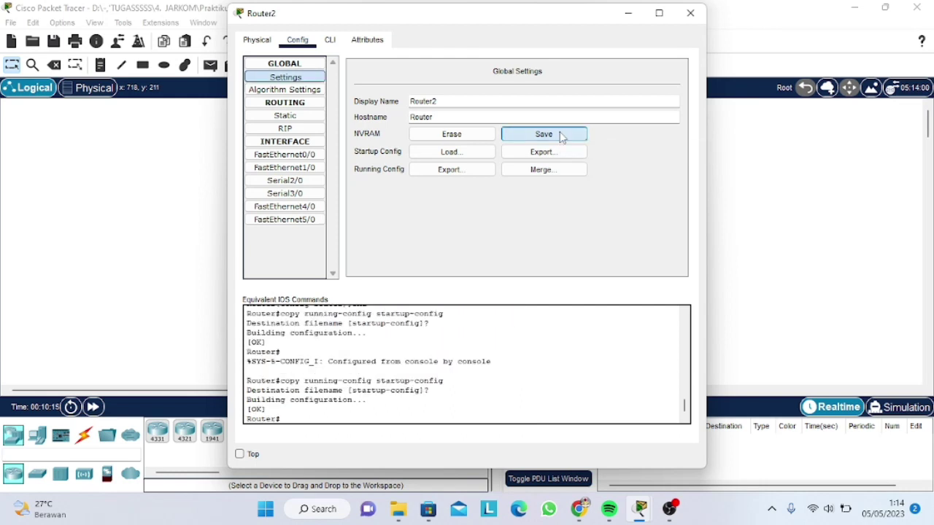
Step: Display Router2's full routing table with show ip route and close its configuration window
click(330, 40)
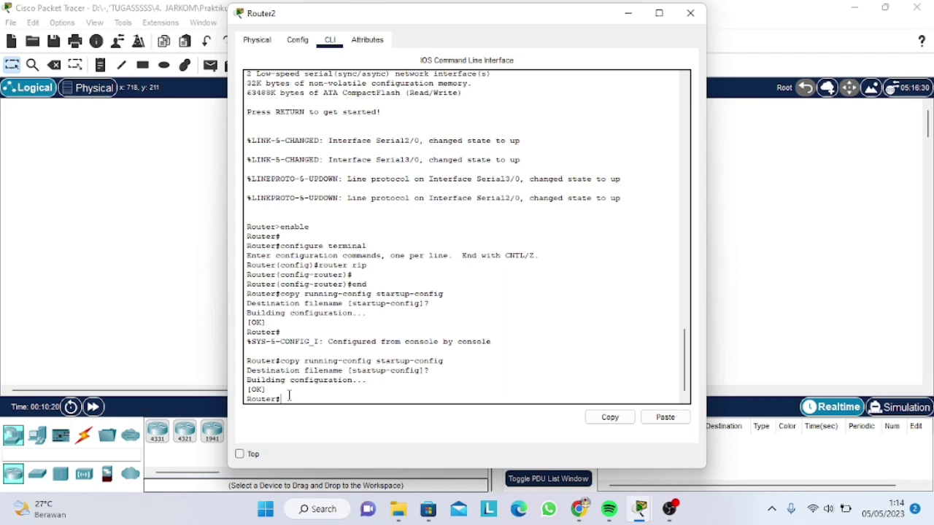
text(sho)
text(w ip)
text( rote)
key(BackSpace)
text(ute)
key(Return)
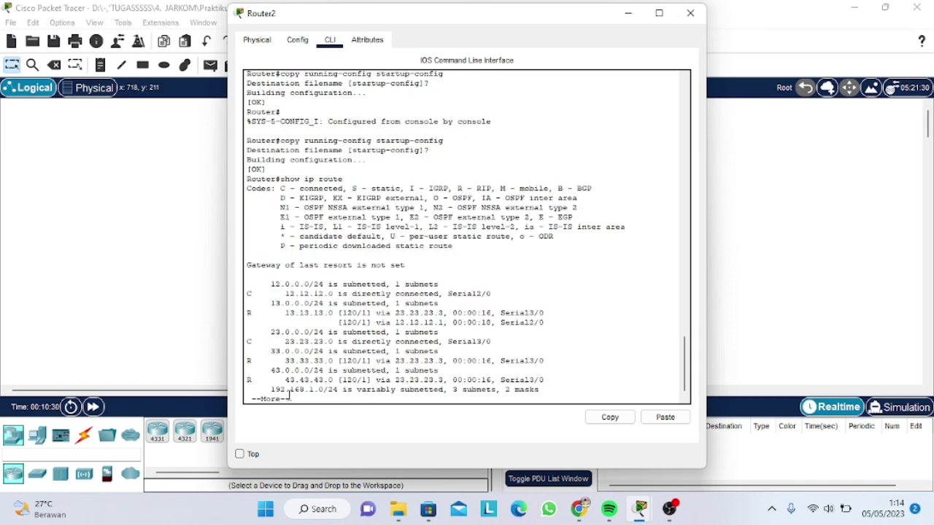
key(Return)
key(Return)
key(Return)
key(Return)
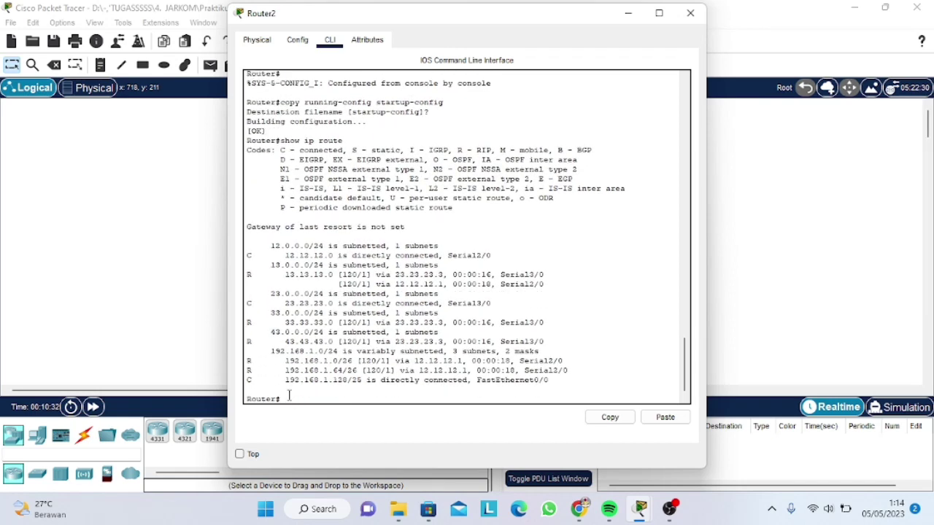
key(Return)
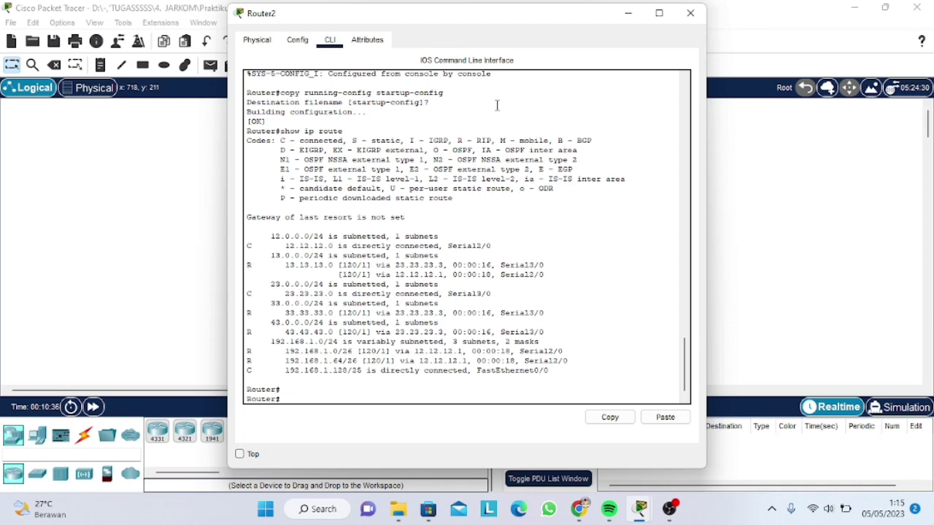
click(690, 16)
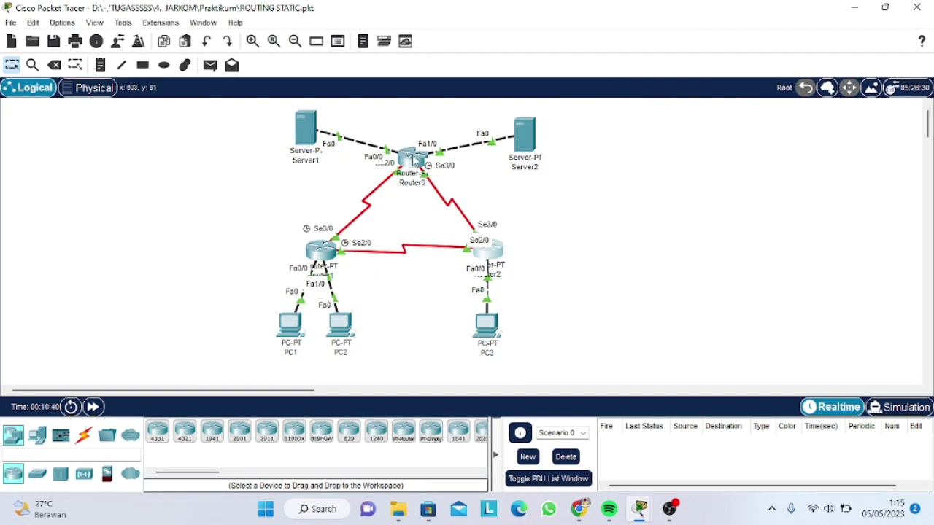
Step: Check Router3's RIP network list and save its running configuration to NVRAM
click(413, 155)
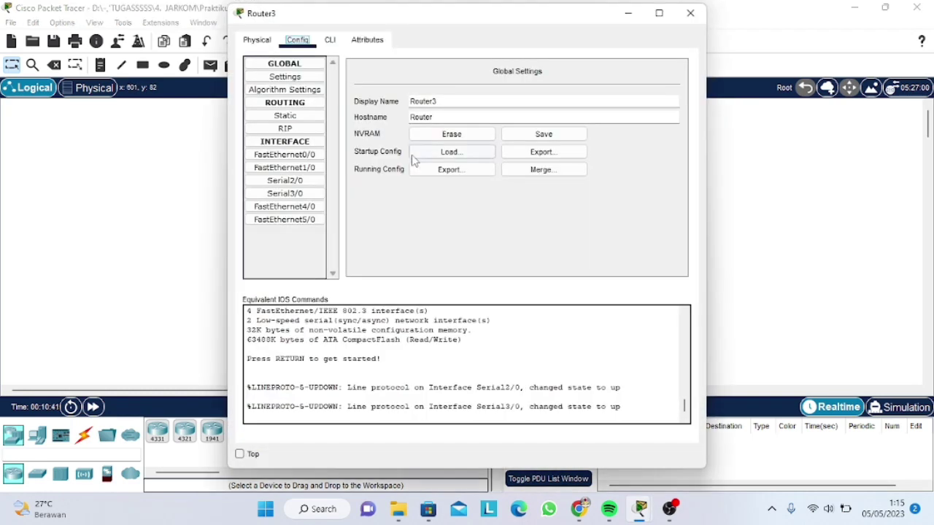
click(290, 80)
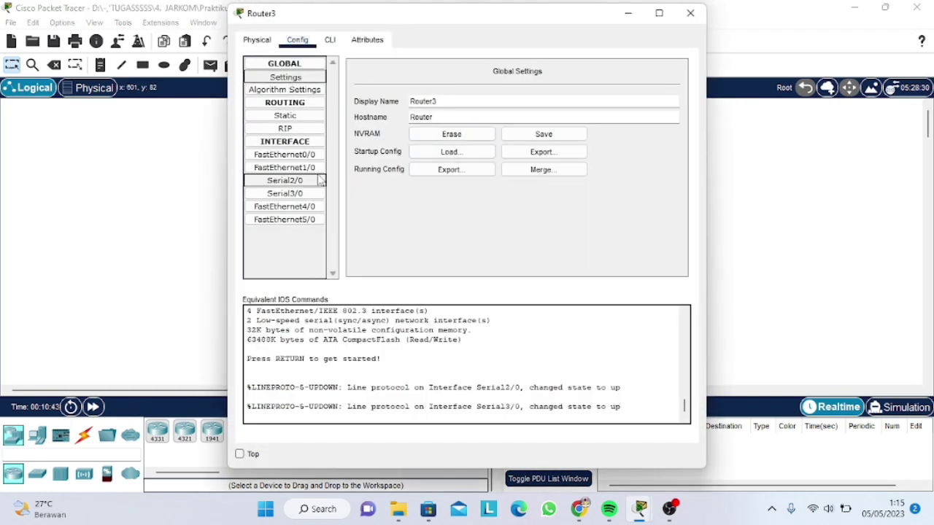
click(285, 129)
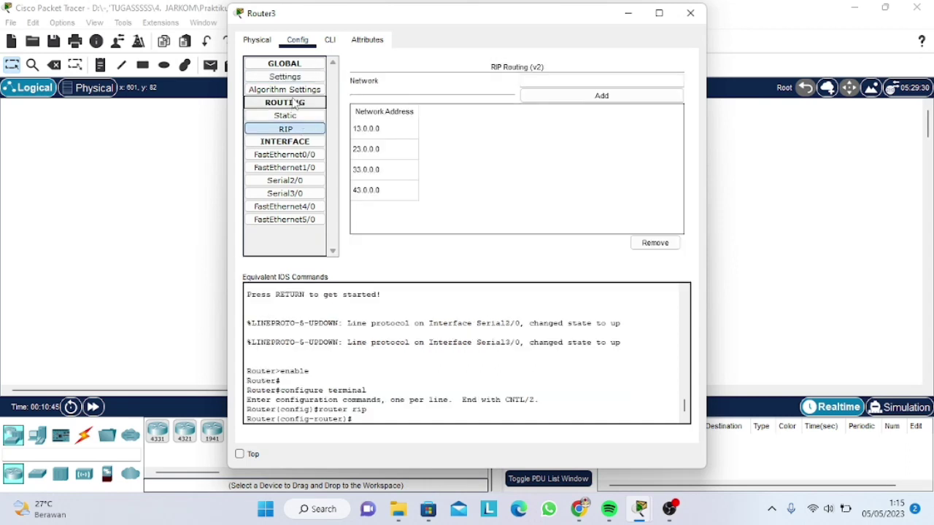
click(284, 78)
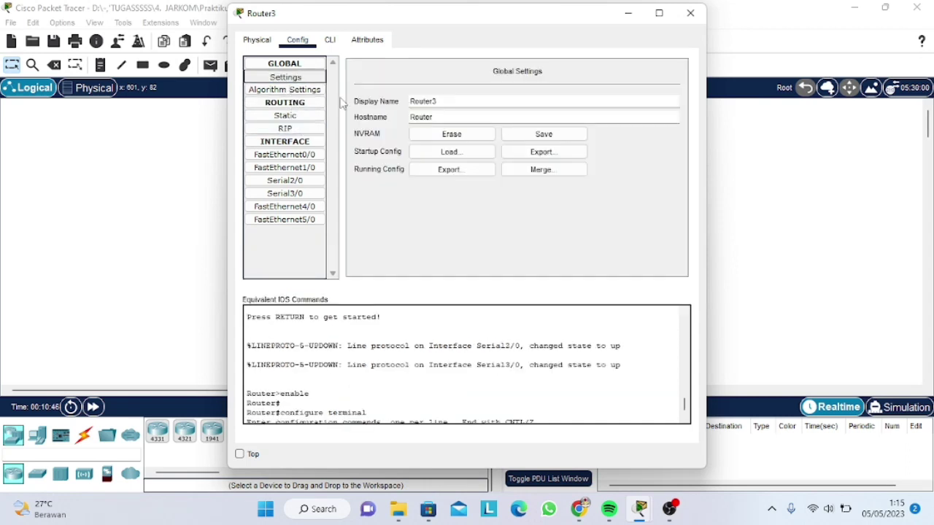
click(514, 137)
click(515, 137)
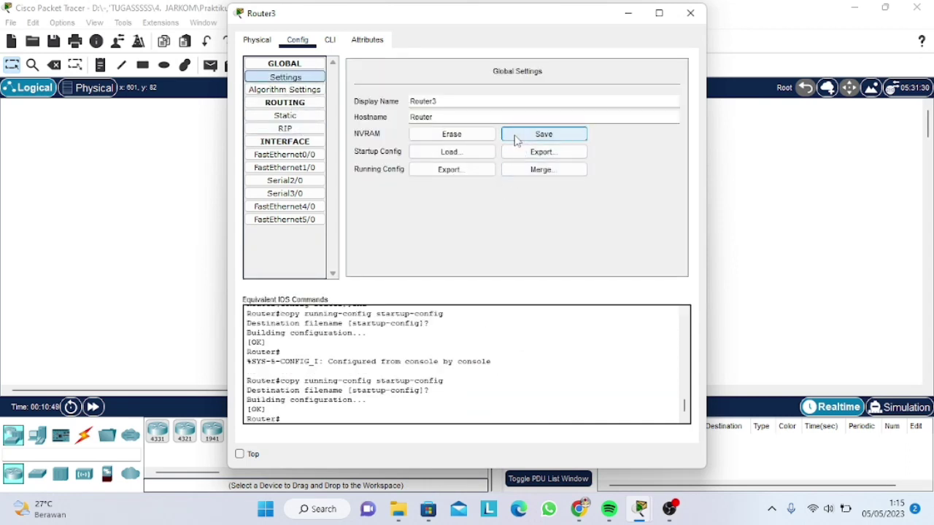
Step: Display Router3's full routing table with show ip route and close its configuration window
click(330, 40)
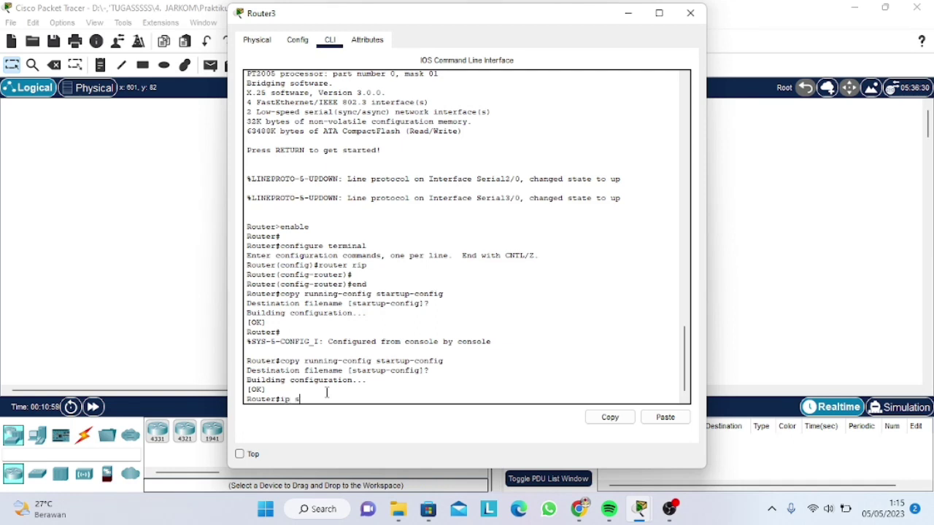
key(BackSpace)
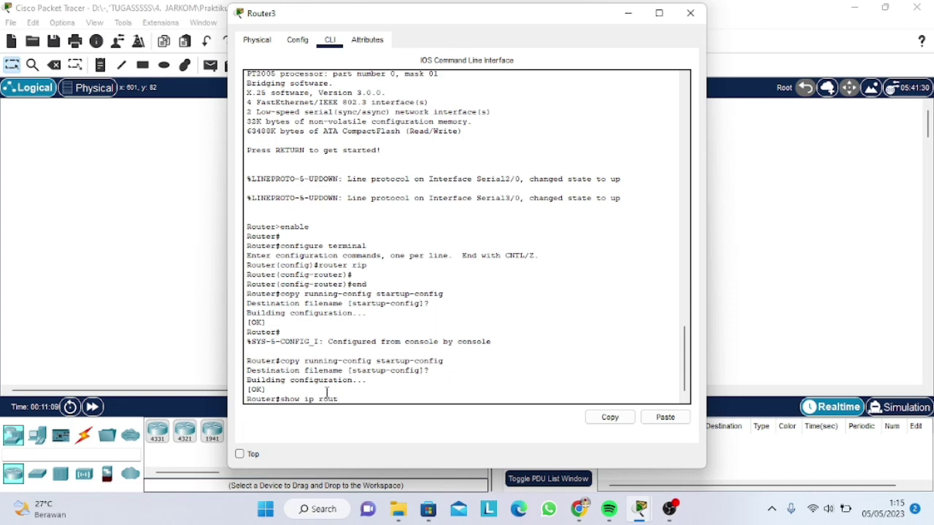
key(Return)
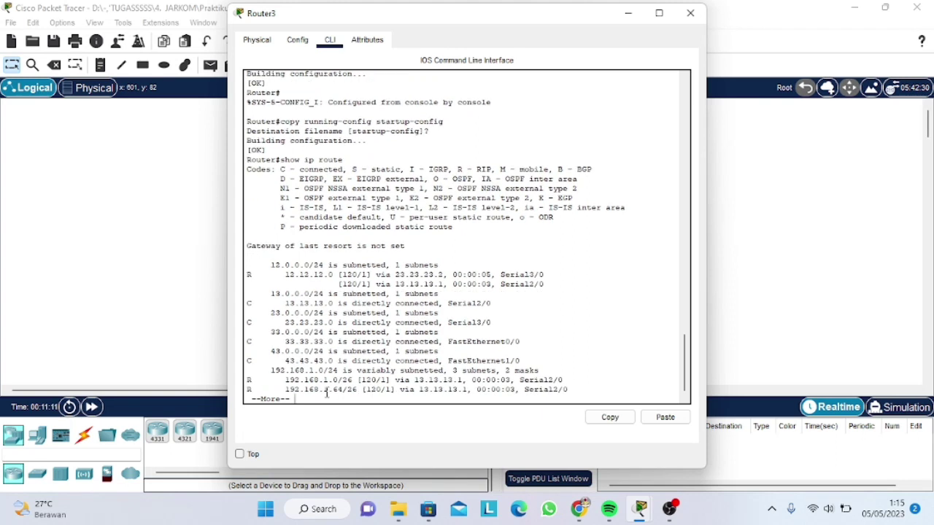
key(space)
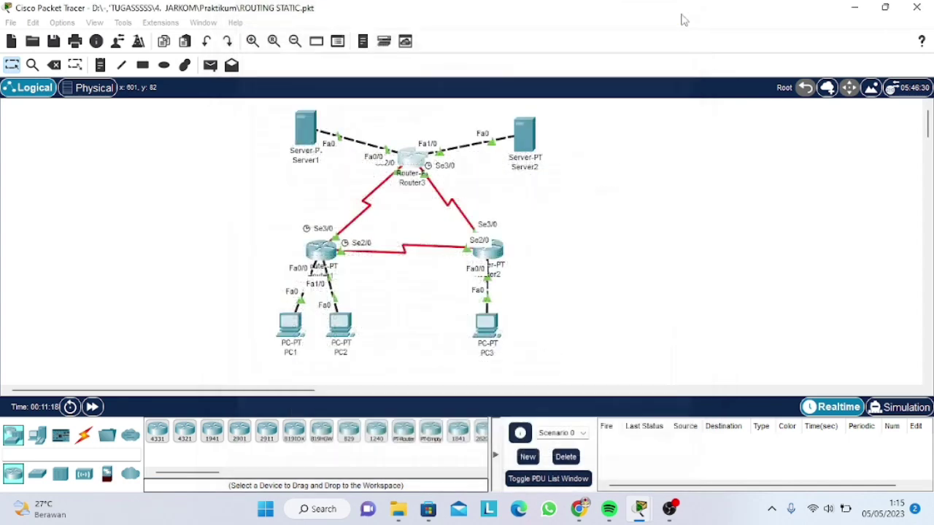
click(688, 14)
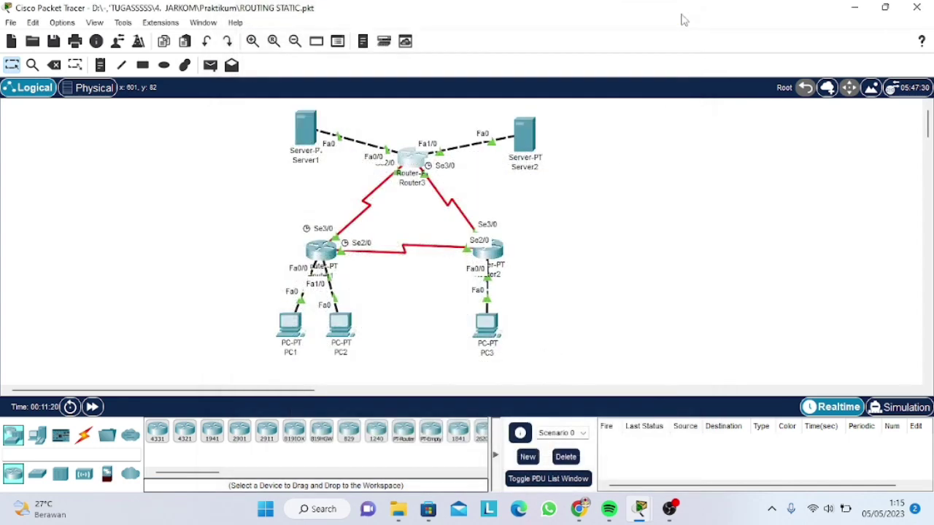
Step: Switch to simulation mode and filter the visible events to ICMP only
click(881, 412)
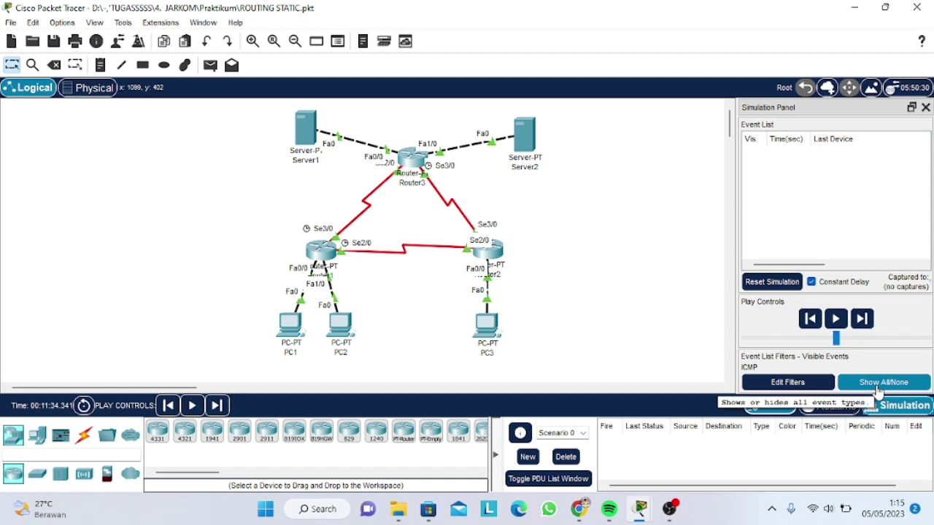
click(878, 391)
click(788, 383)
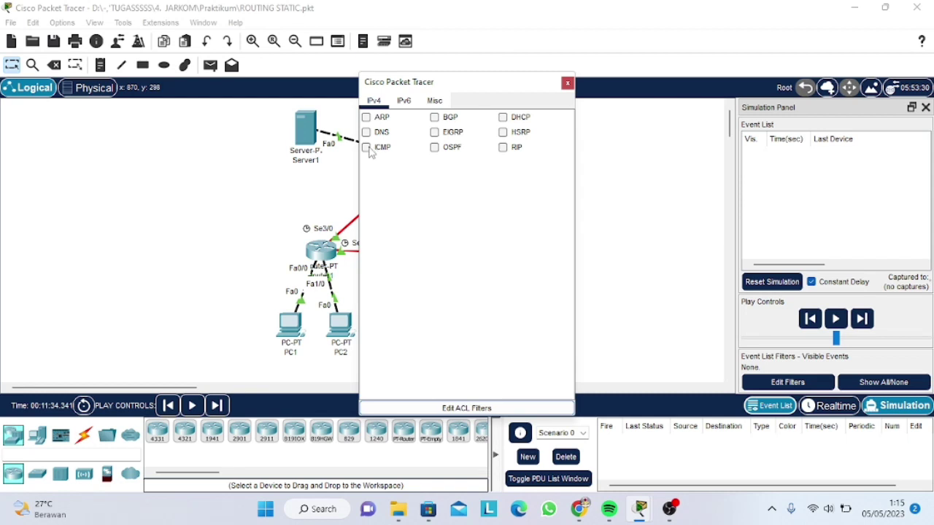
click(568, 83)
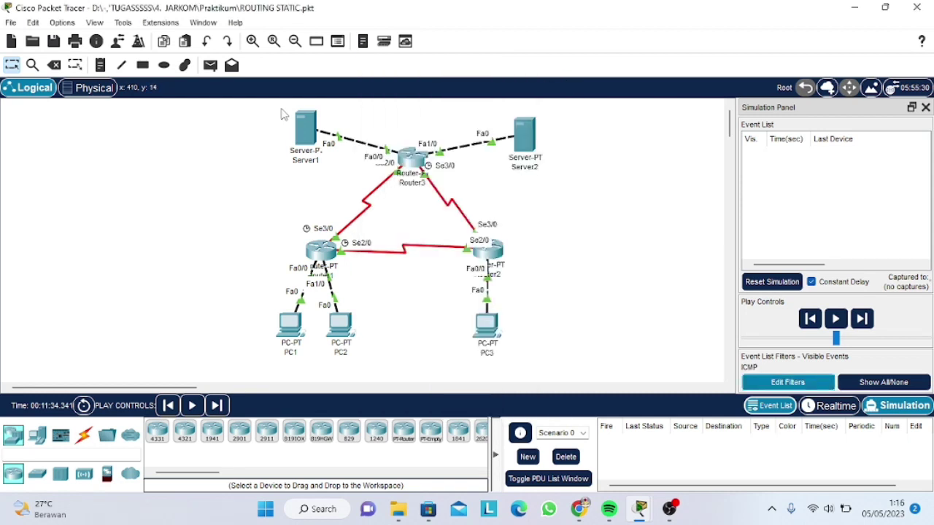
Step: Send a simple PDU from PC1 to PC2, step through its capture events, and delete the test scenario
click(212, 66)
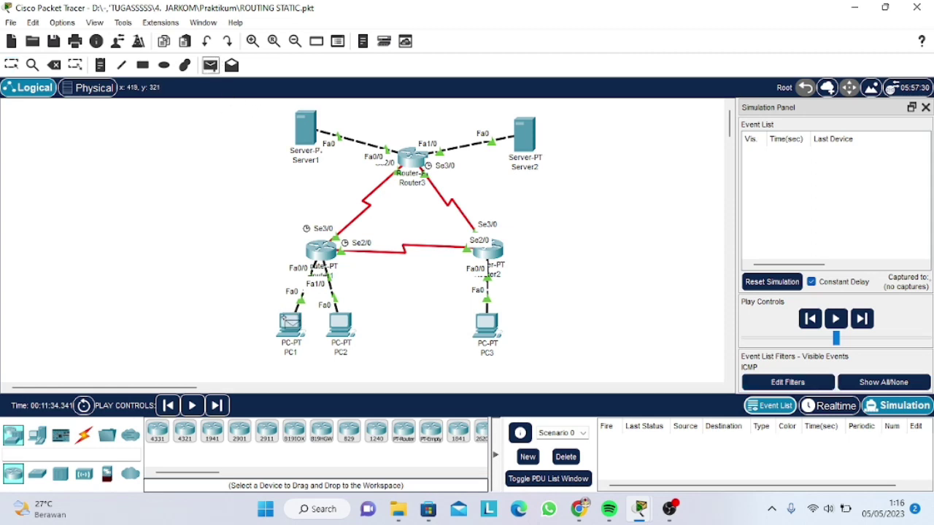
click(288, 324)
click(342, 324)
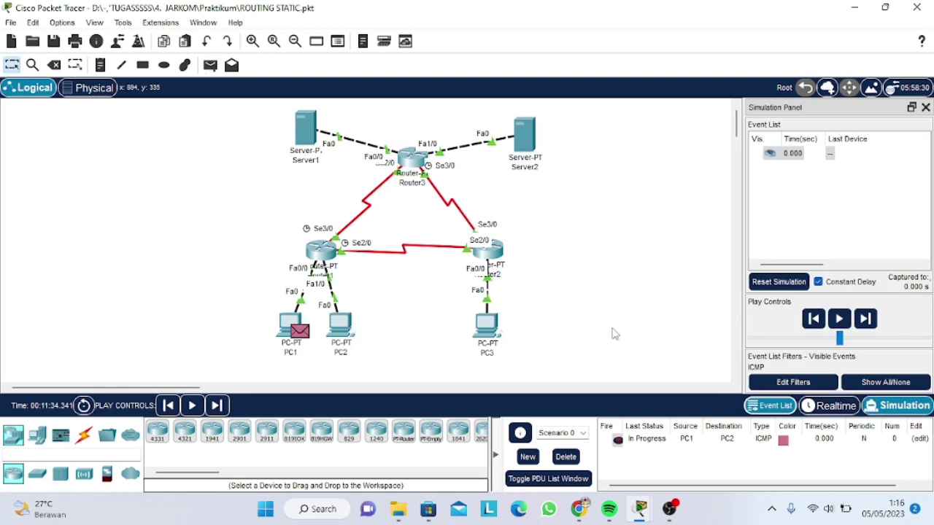
click(860, 325)
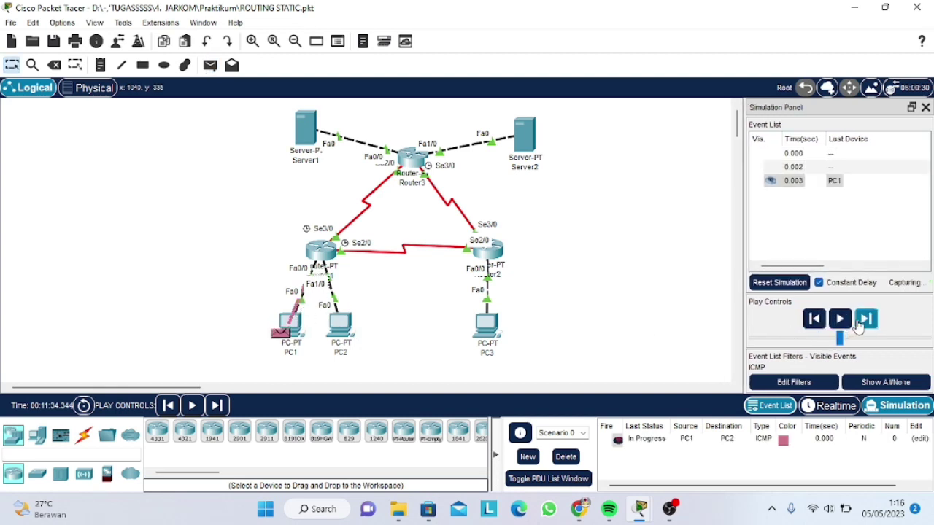
click(859, 326)
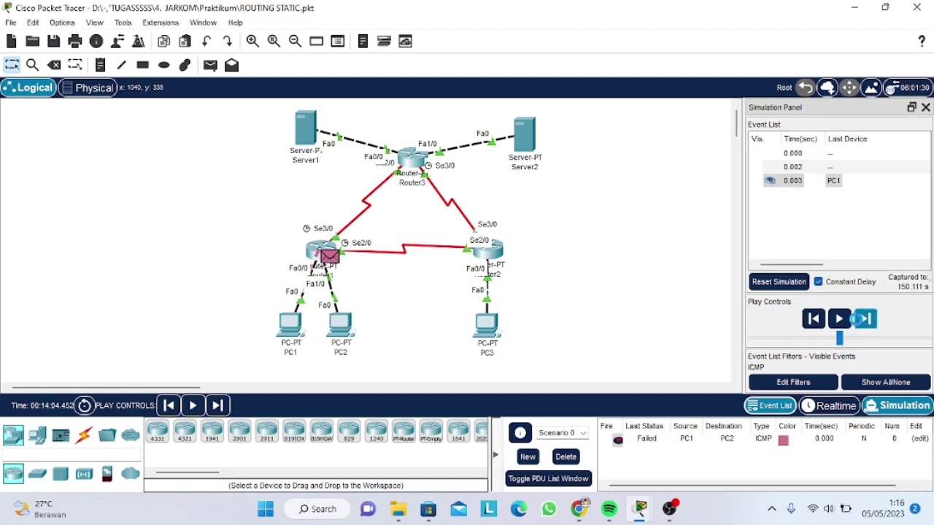
click(860, 325)
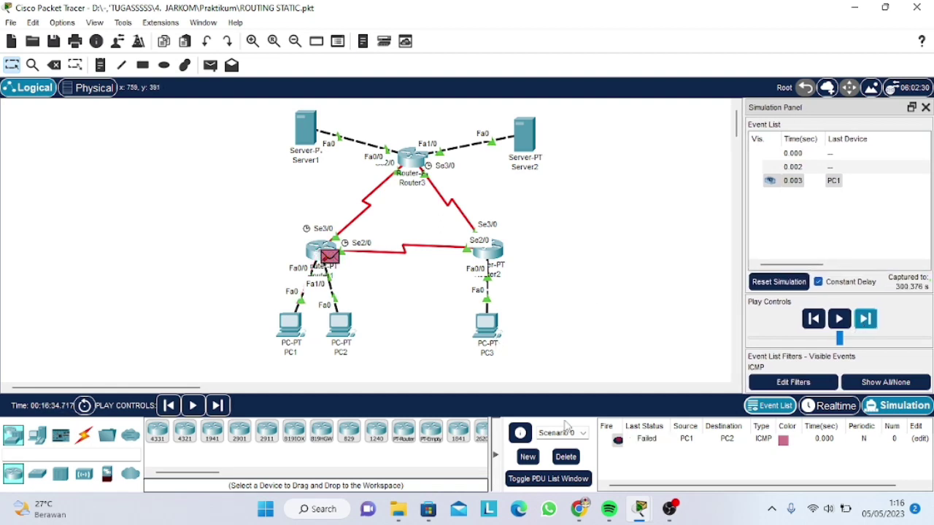
click(568, 458)
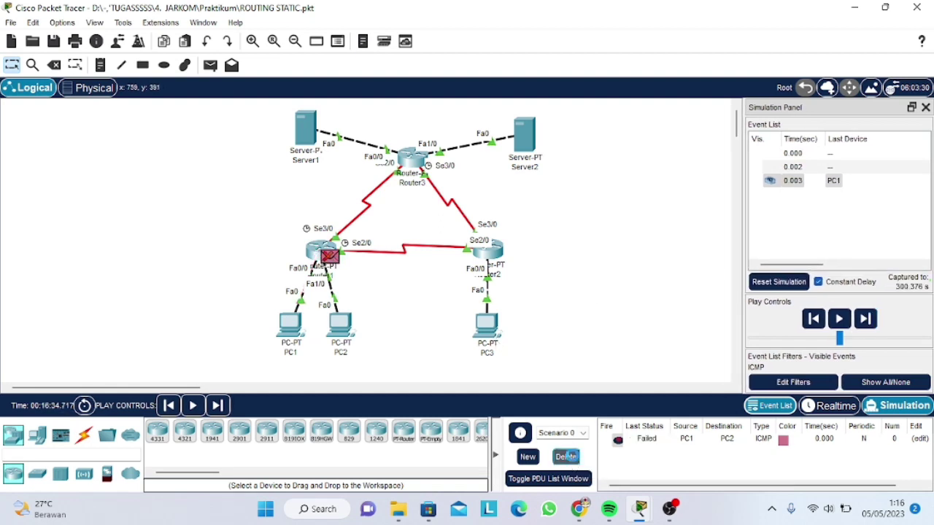
Step: Repeat the simple PDU test from PC1 to PC2, stepping the packet there and back, and clear the scenario
click(210, 66)
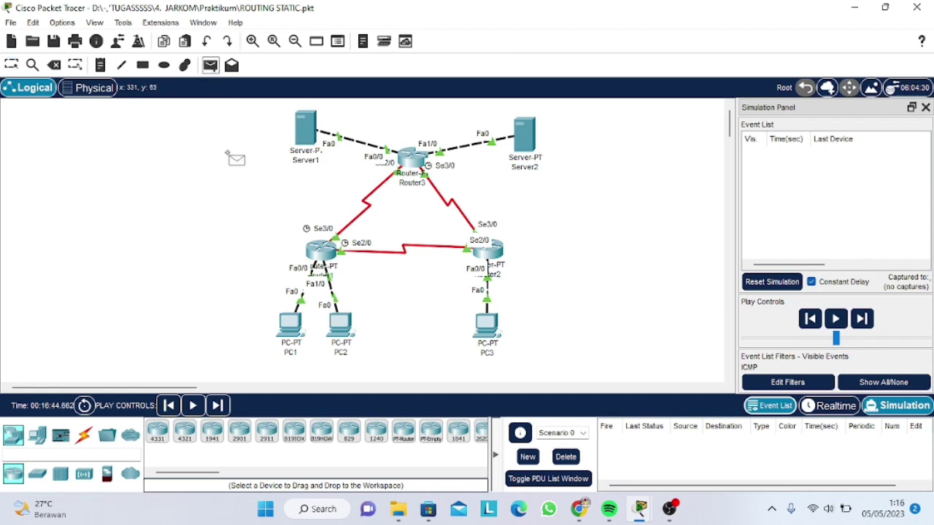
click(291, 322)
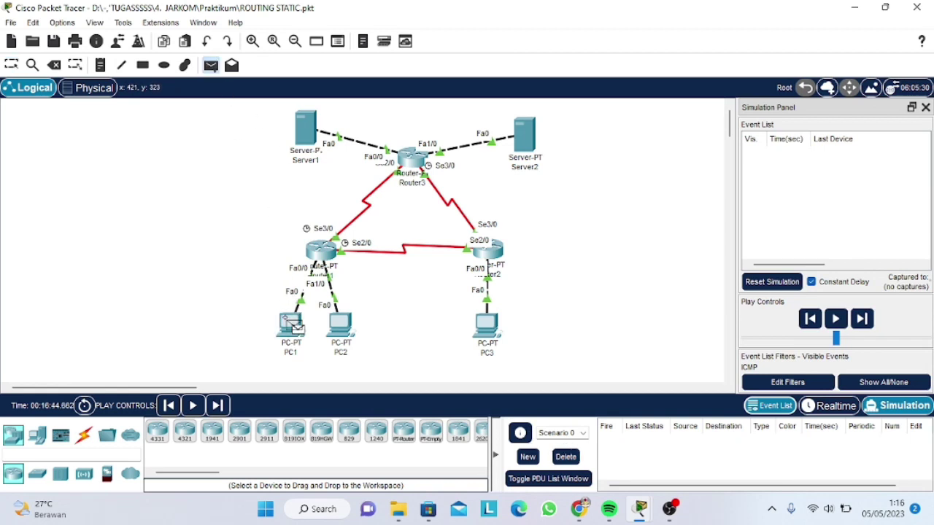
click(343, 324)
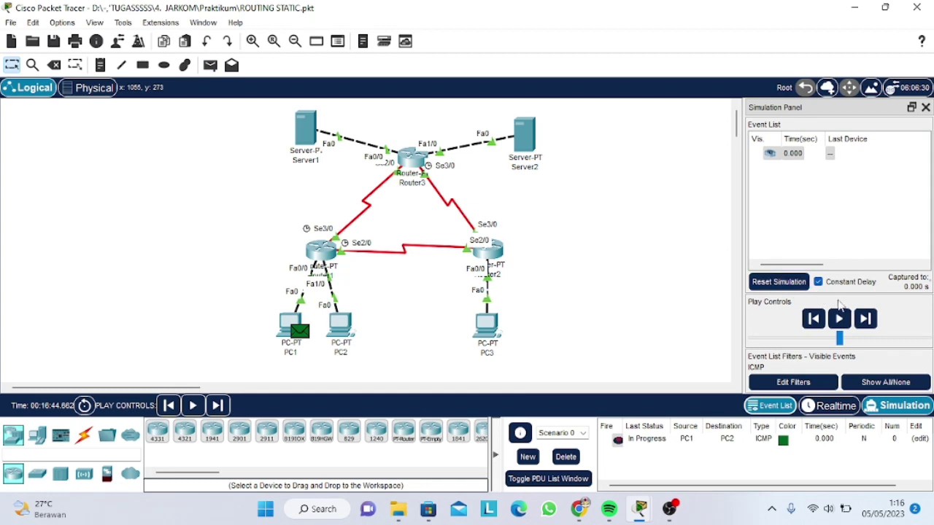
click(865, 319)
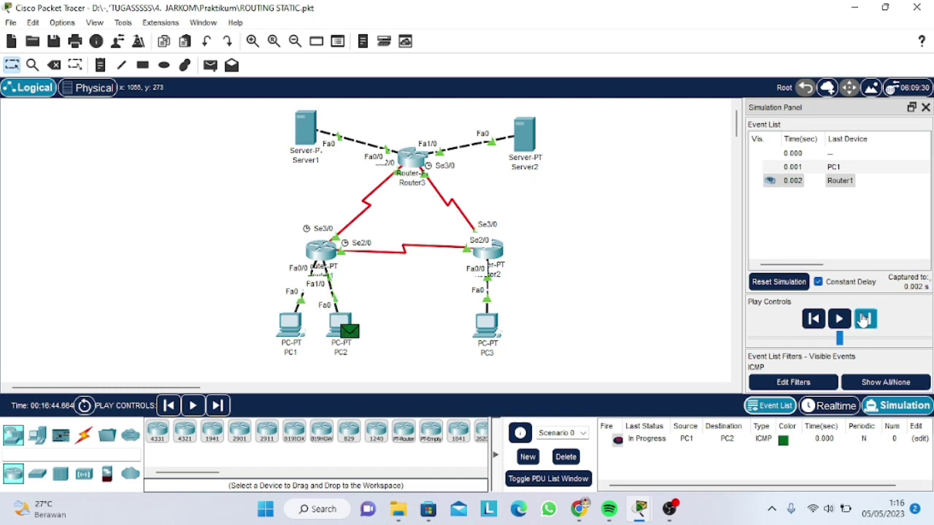
click(865, 319)
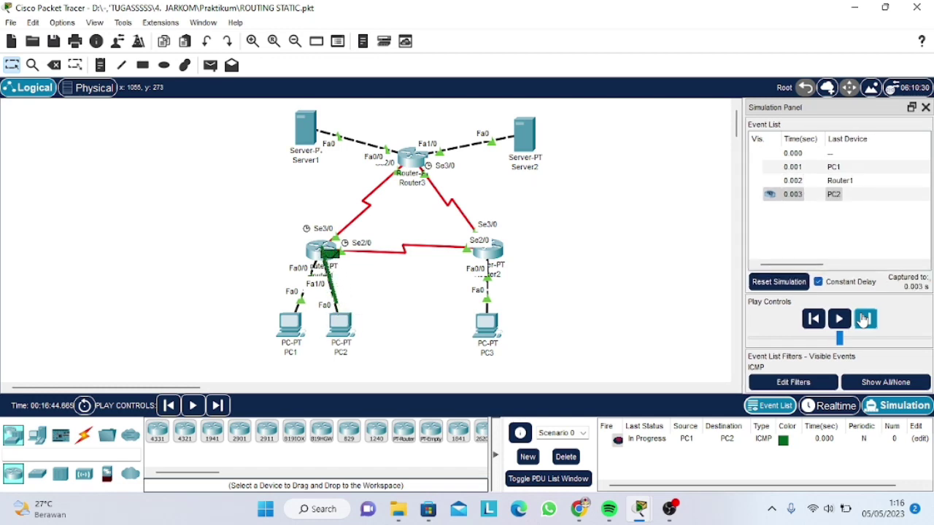
click(866, 319)
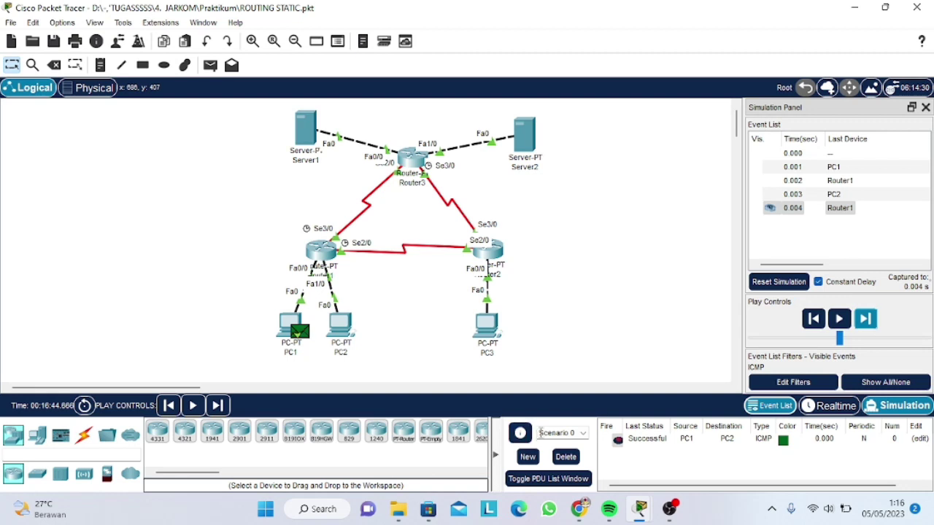
click(566, 456)
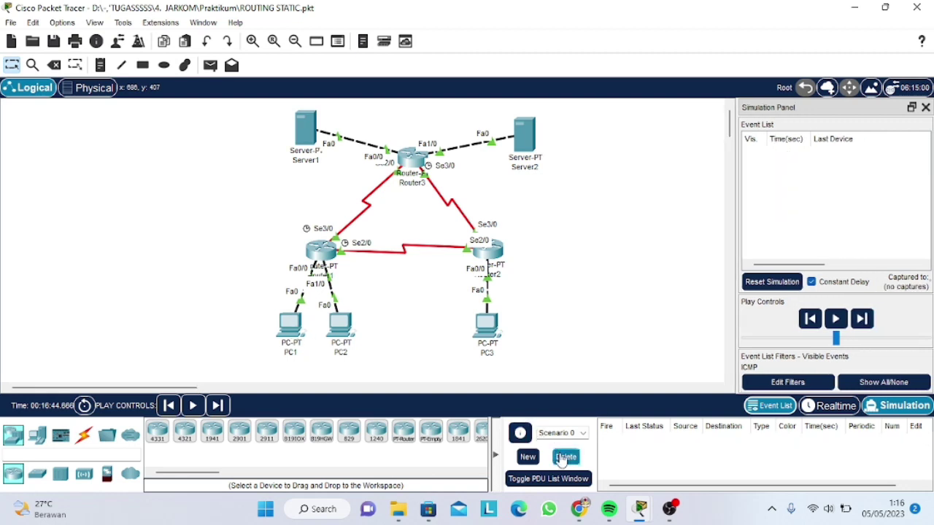
Step: Send a simple PDU from PC1 to PC3, step through its capture events, and delete the test scenario
click(210, 65)
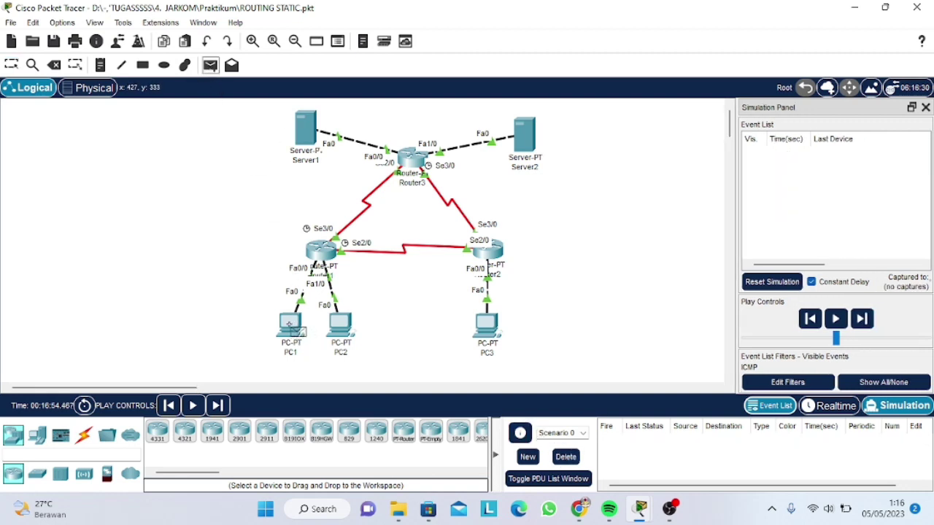
click(290, 323)
click(489, 325)
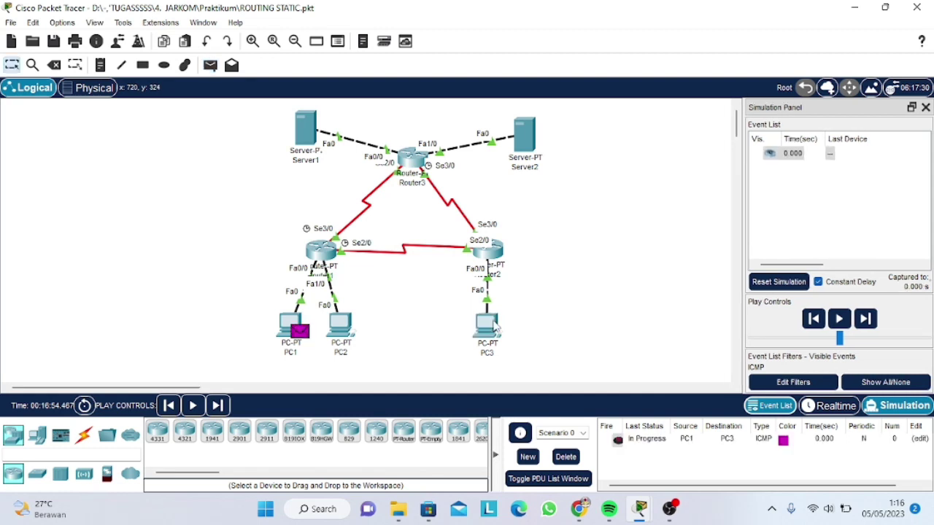
click(869, 325)
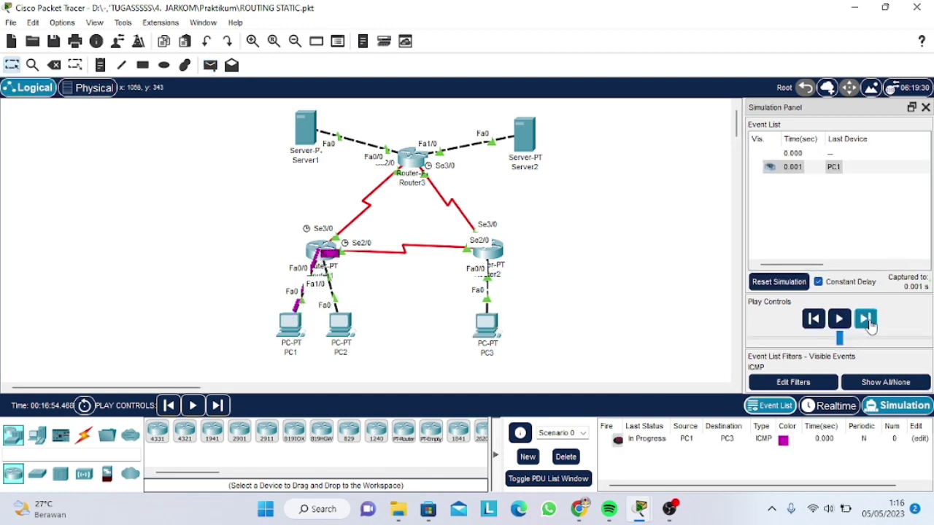
click(869, 325)
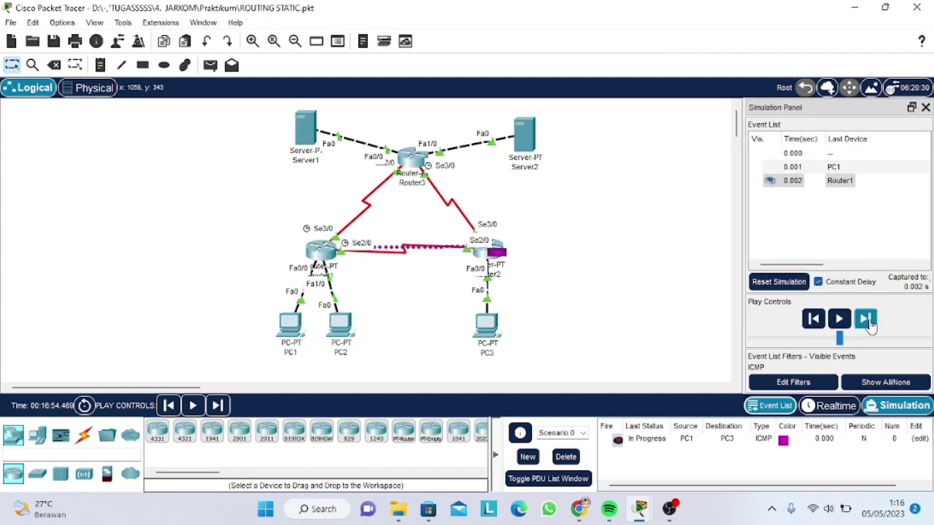
click(869, 325)
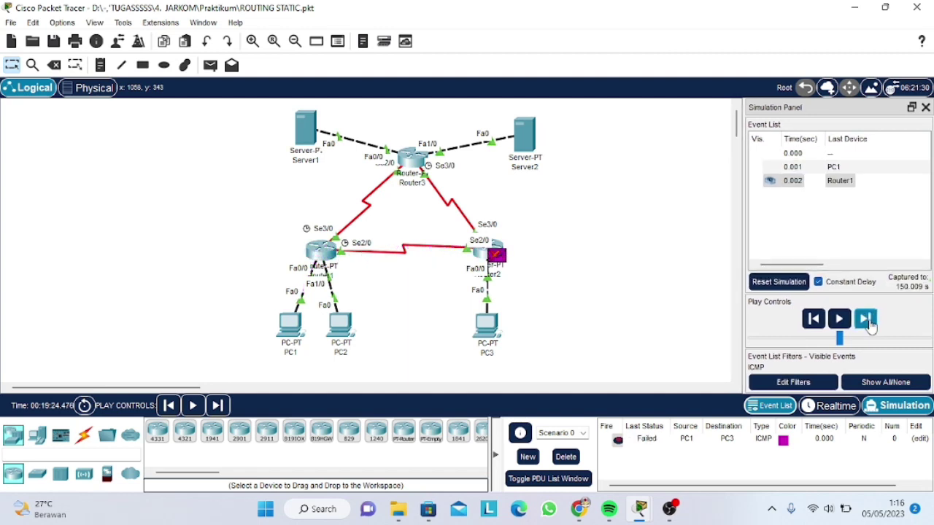
click(567, 458)
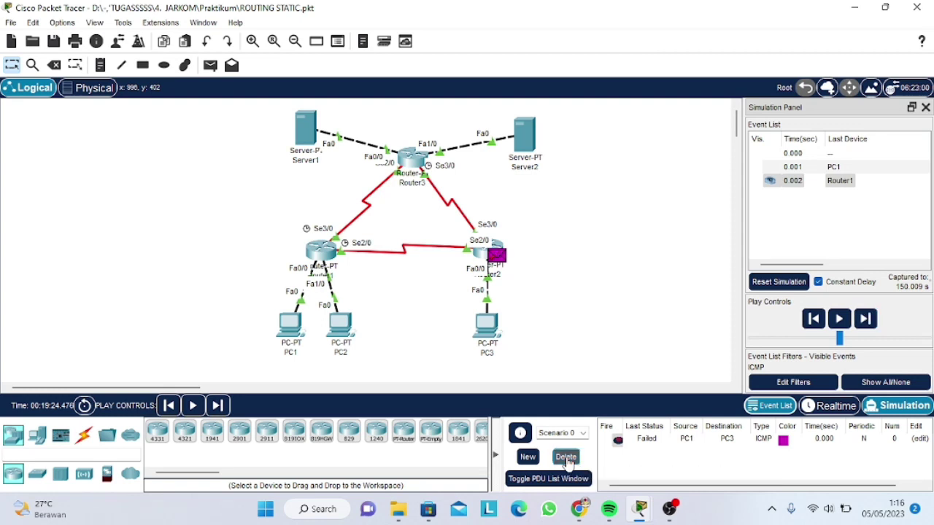
Step: Repeat the simple PDU test from PC1 to PC3, stepping the packet through the full round trip, and clear the scenario
click(210, 67)
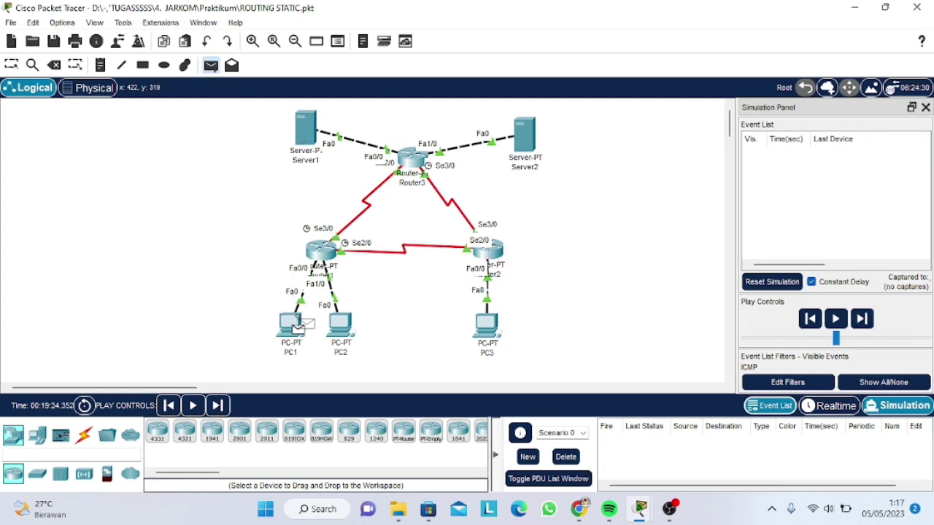
click(294, 325)
click(486, 327)
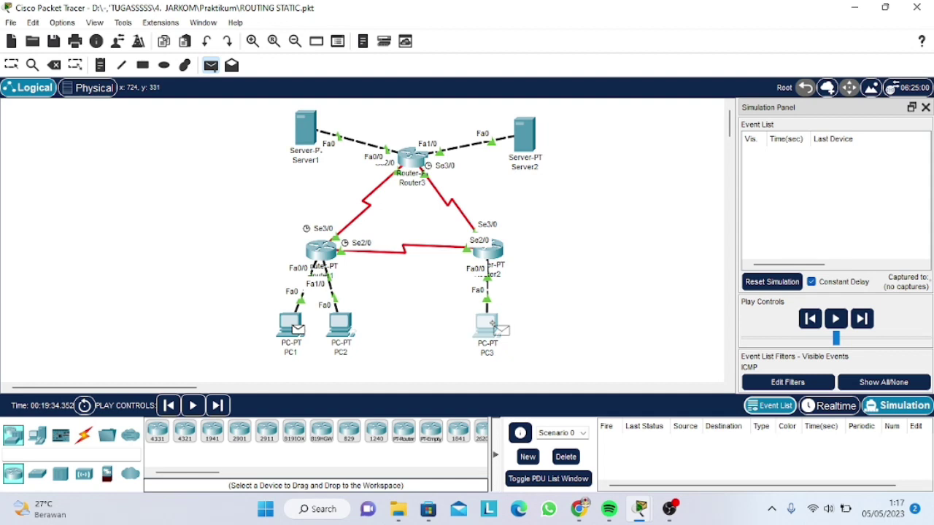
click(866, 320)
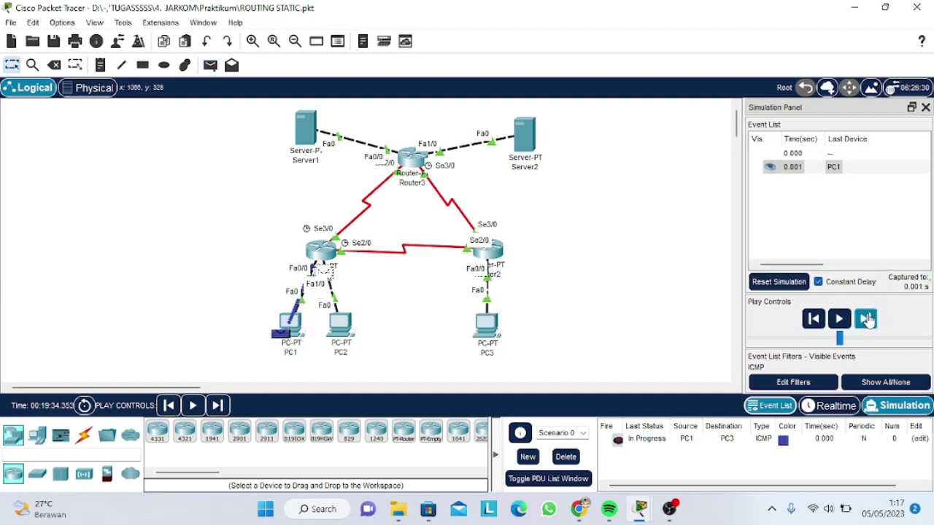
click(866, 319)
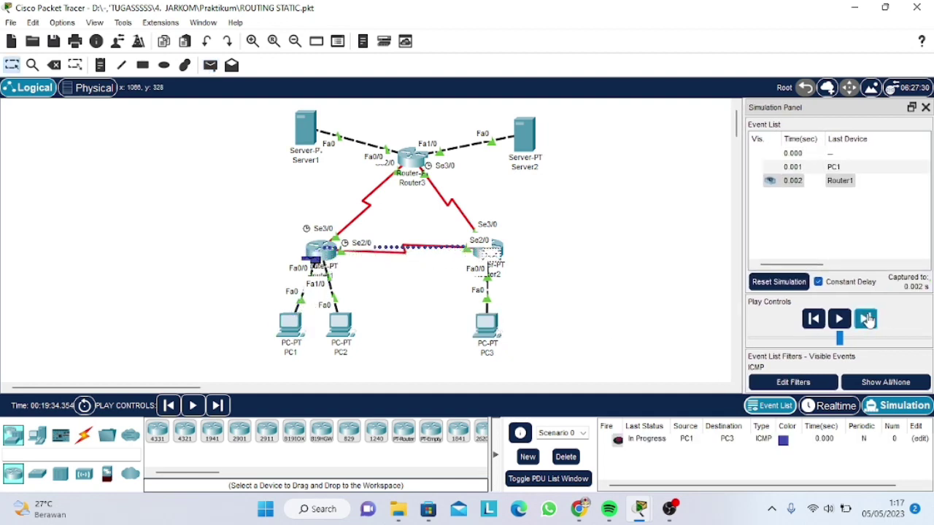
click(866, 319)
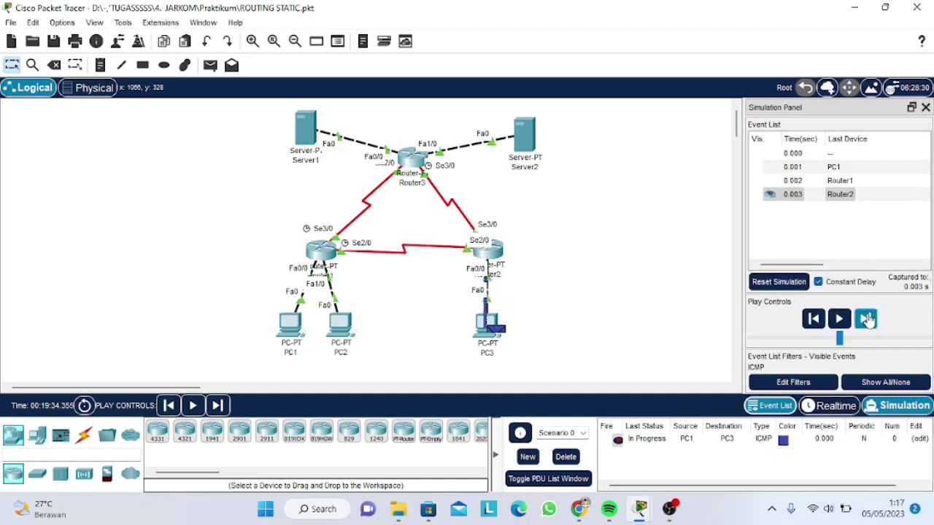
click(866, 320)
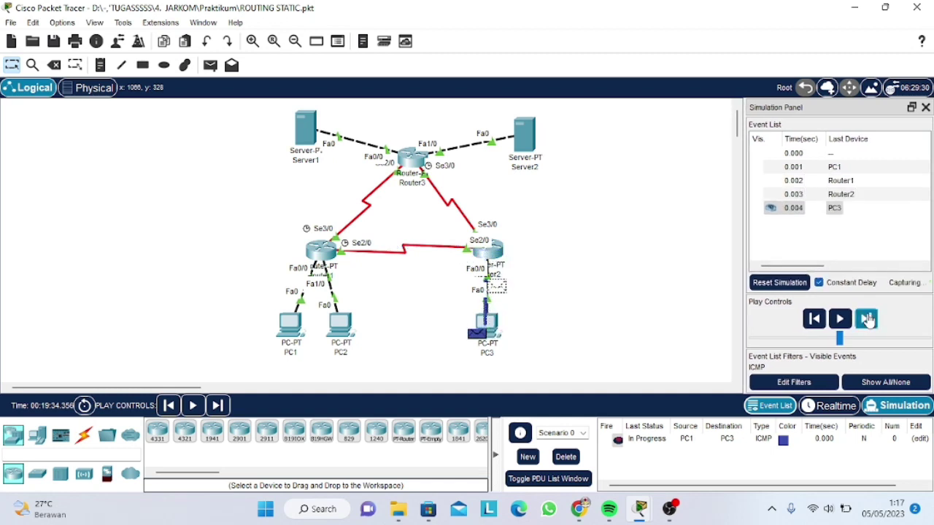
click(866, 320)
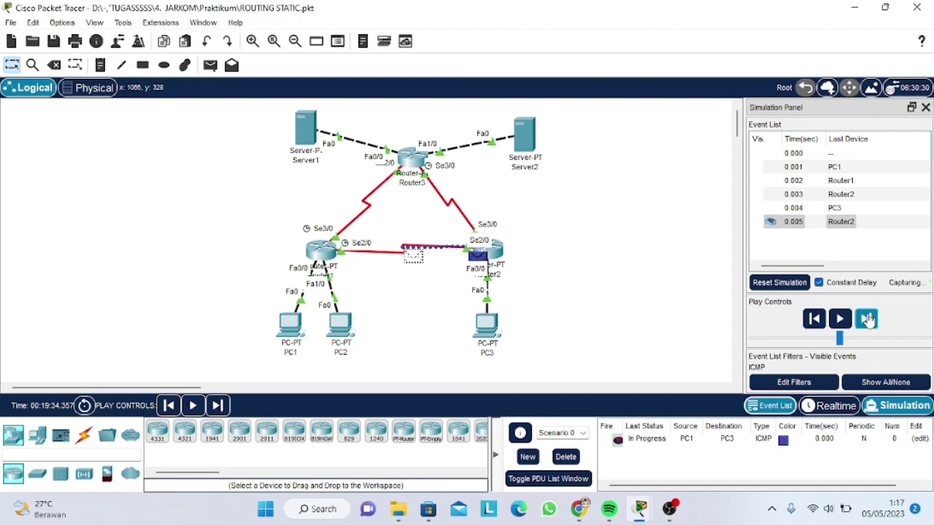
click(866, 320)
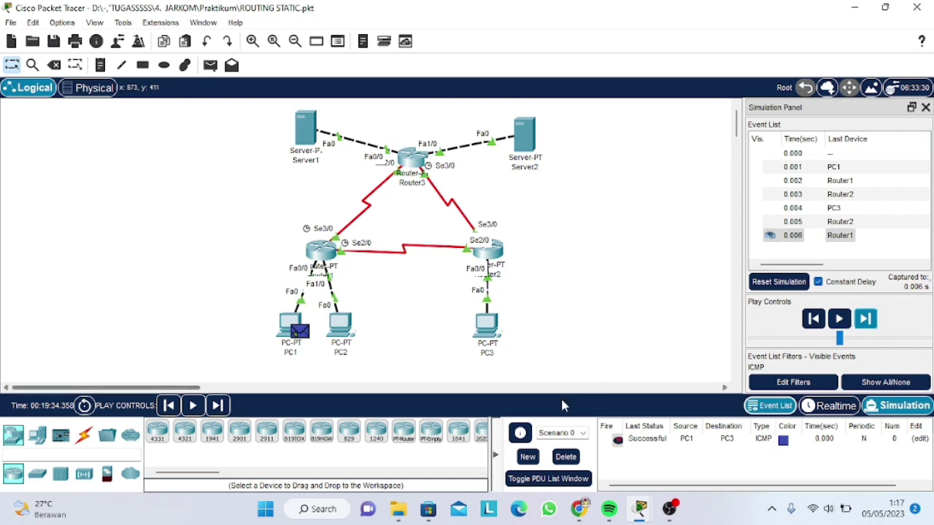
click(564, 458)
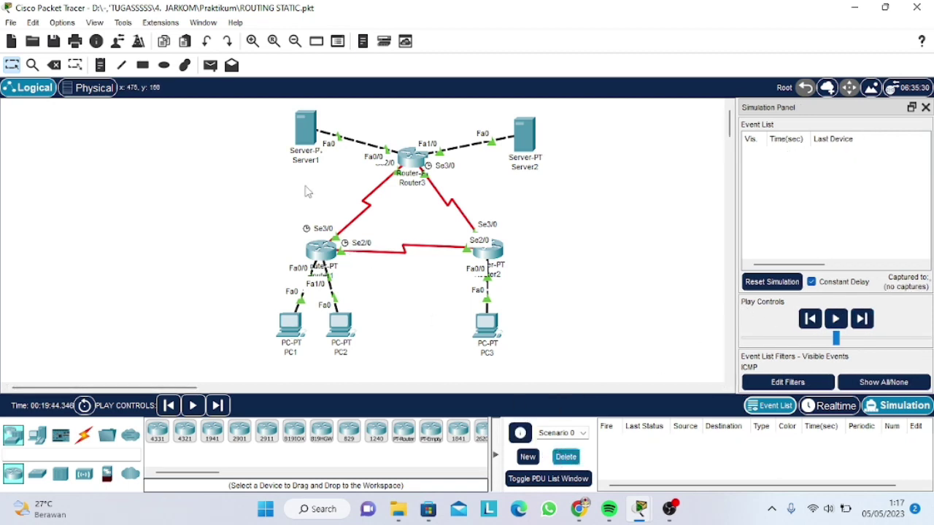
Step: Send a simple PDU from PC1 to Server1, step through its capture events, and delete the test scenario
click(210, 66)
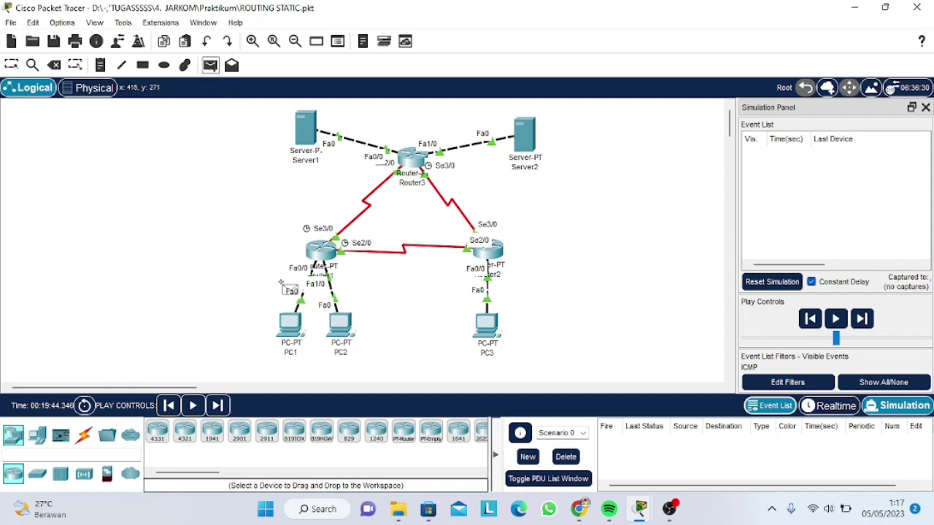
click(291, 321)
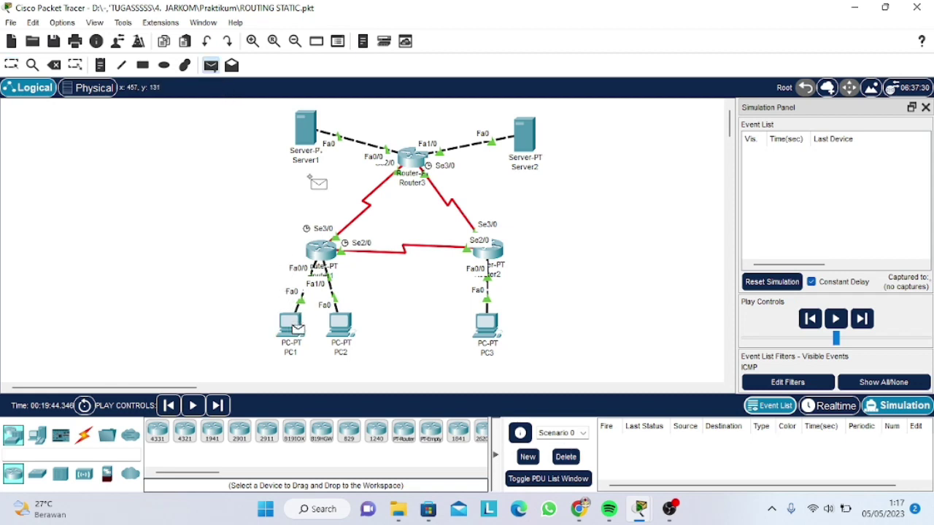
click(305, 137)
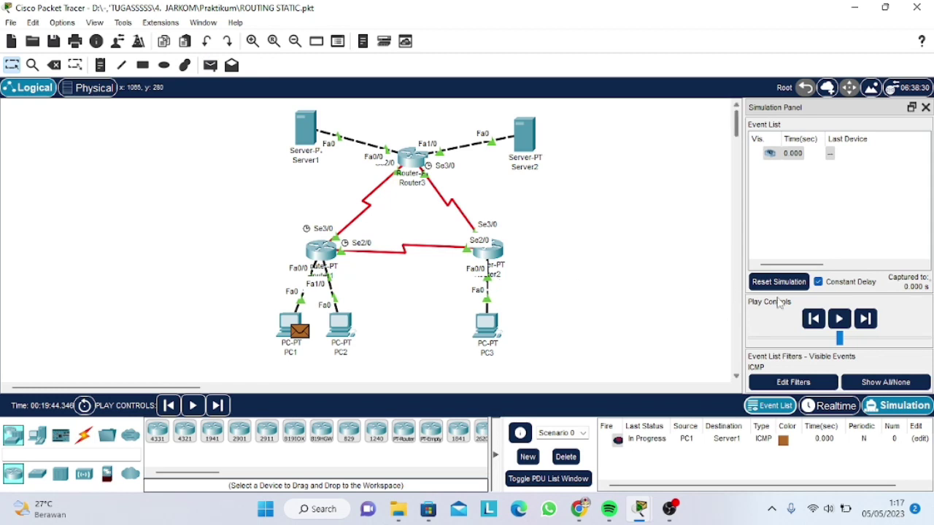
click(863, 321)
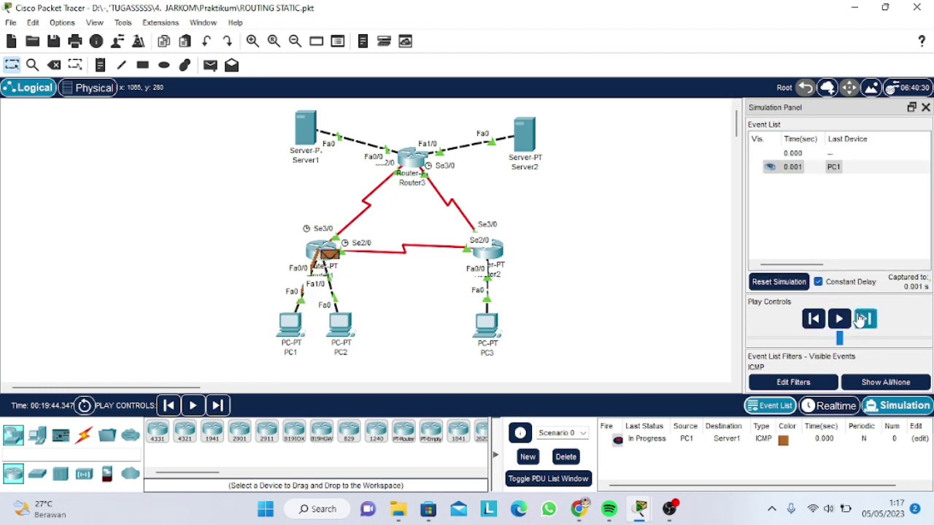
click(863, 321)
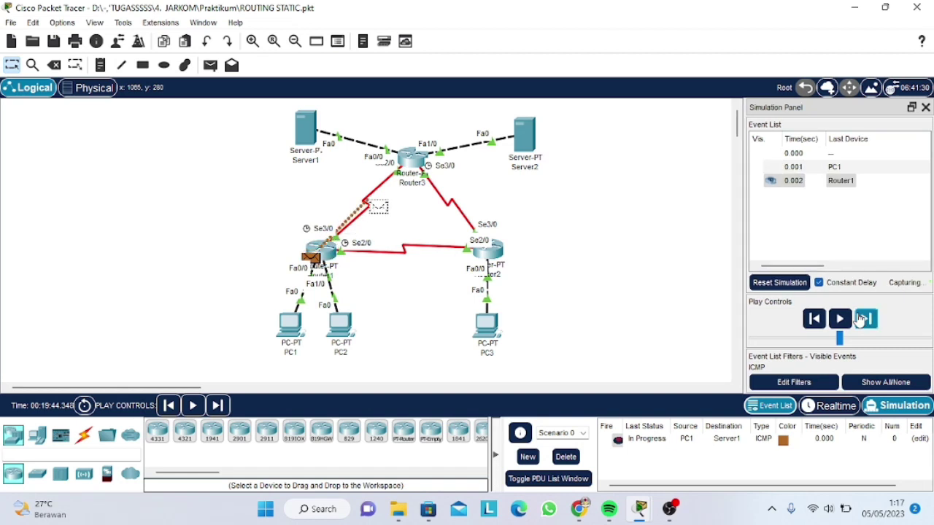
click(863, 321)
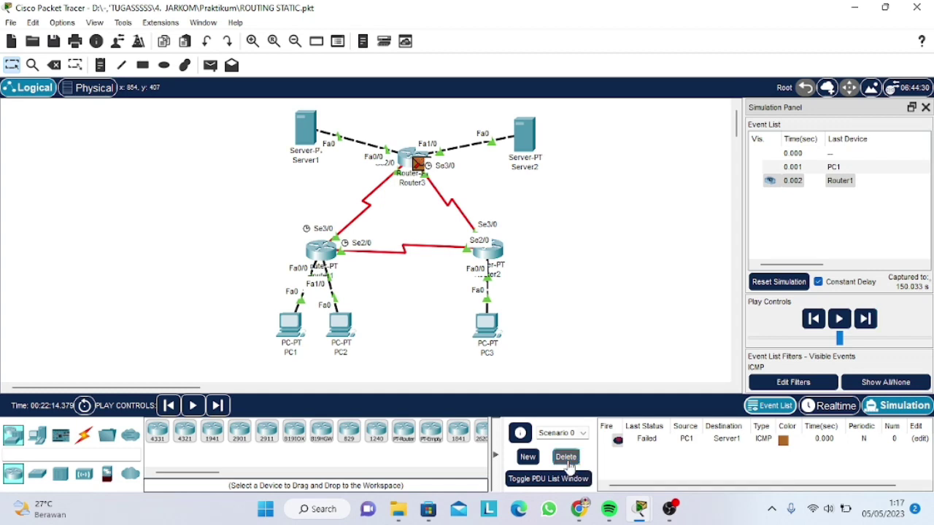
click(567, 460)
Step: Repeat the simple PDU test from PC1 to Server1, stepping the packet through the full round trip, and delete the test scenario
click(210, 65)
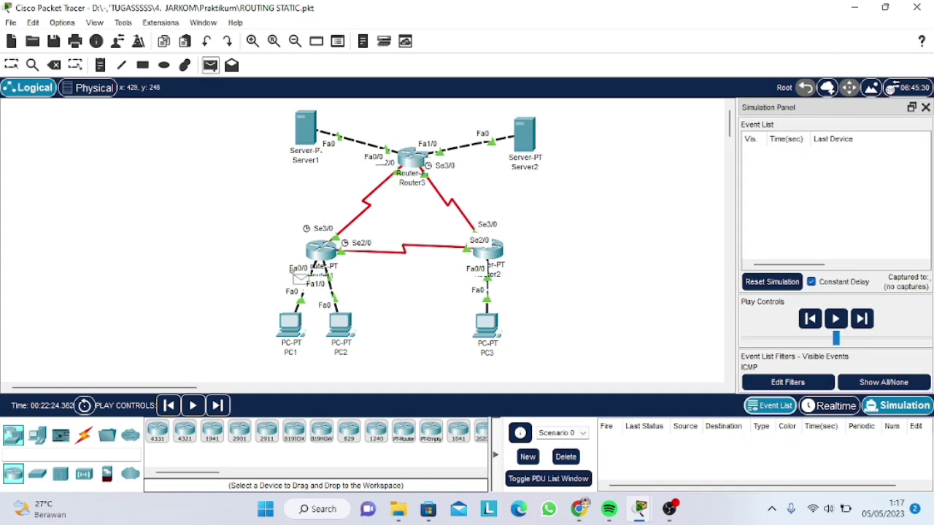
click(291, 330)
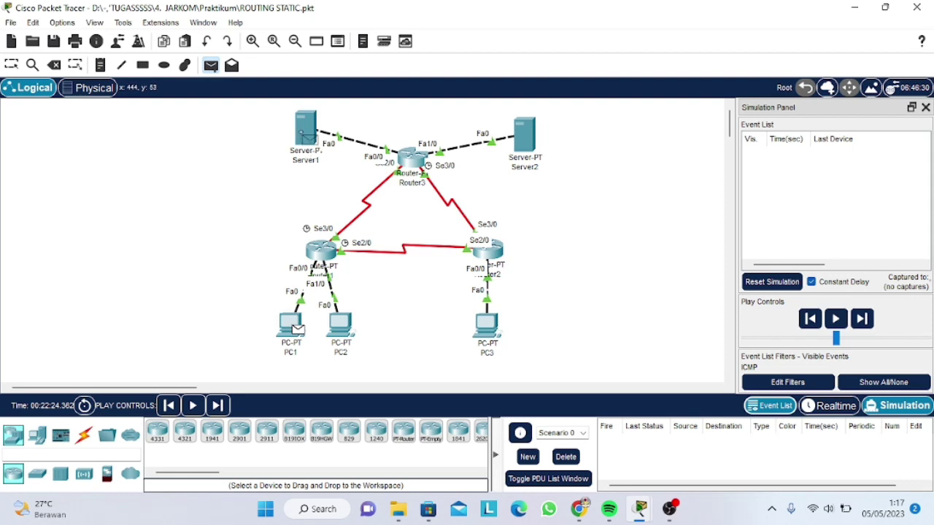
click(302, 133)
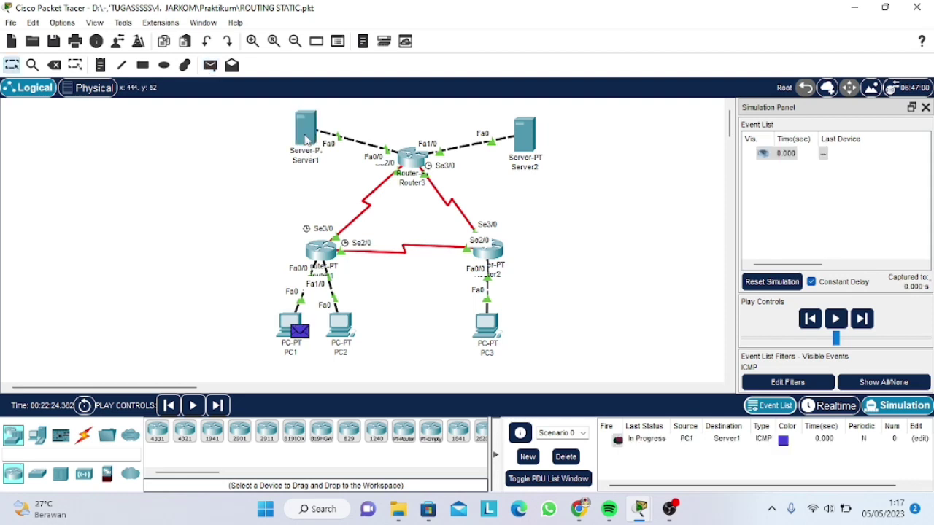
click(865, 320)
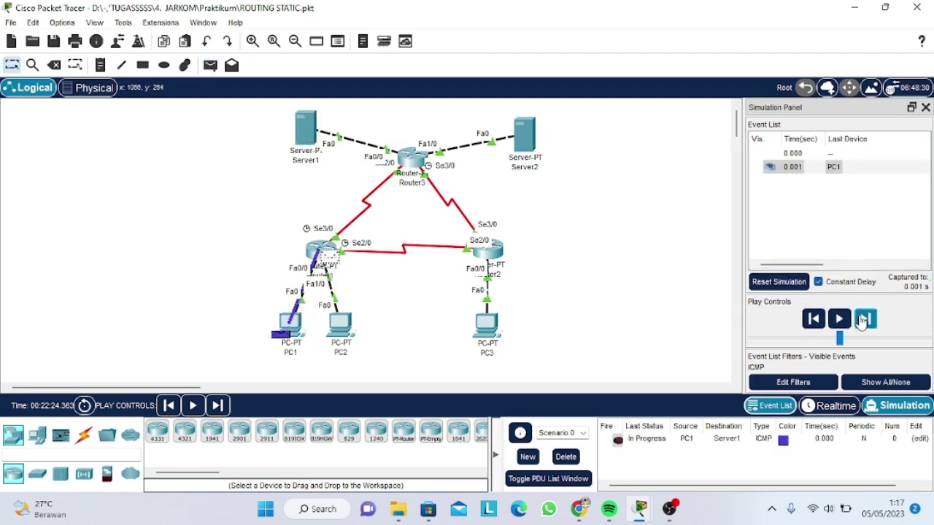
click(865, 319)
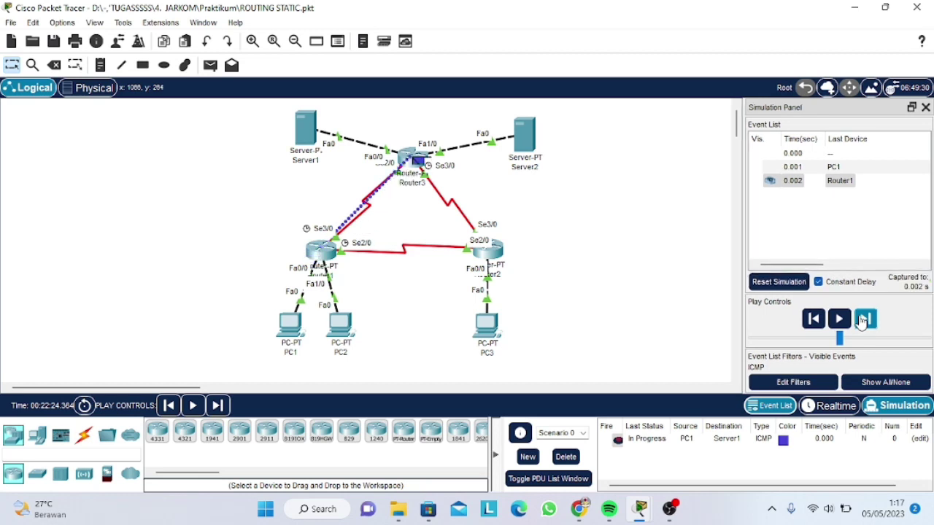
click(865, 320)
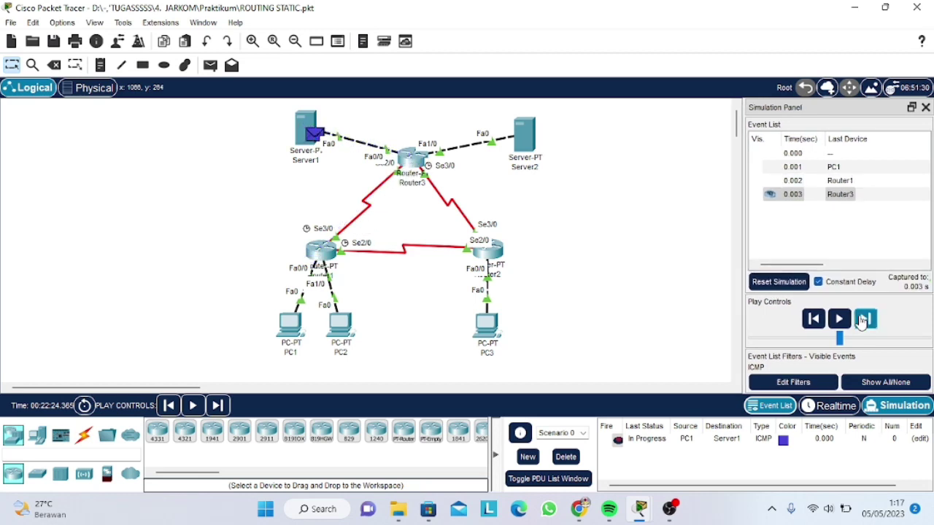
click(862, 321)
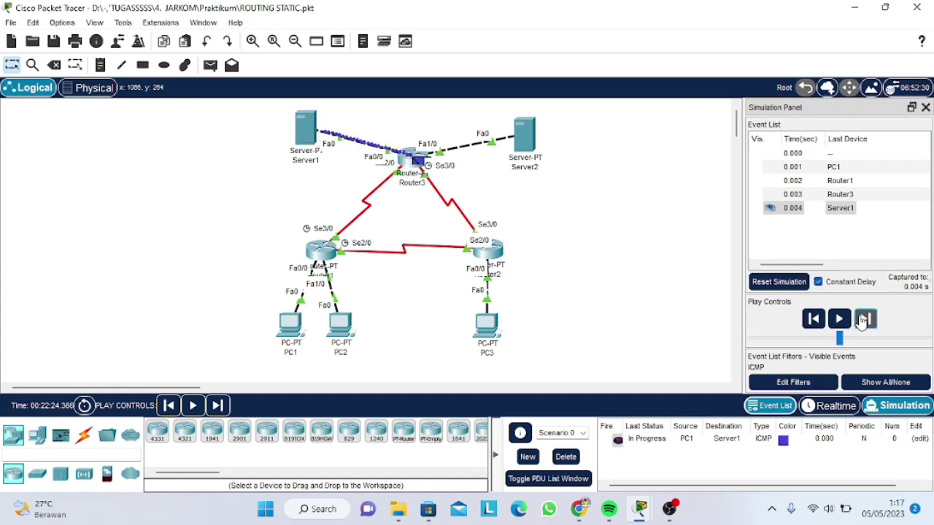
click(862, 321)
click(862, 322)
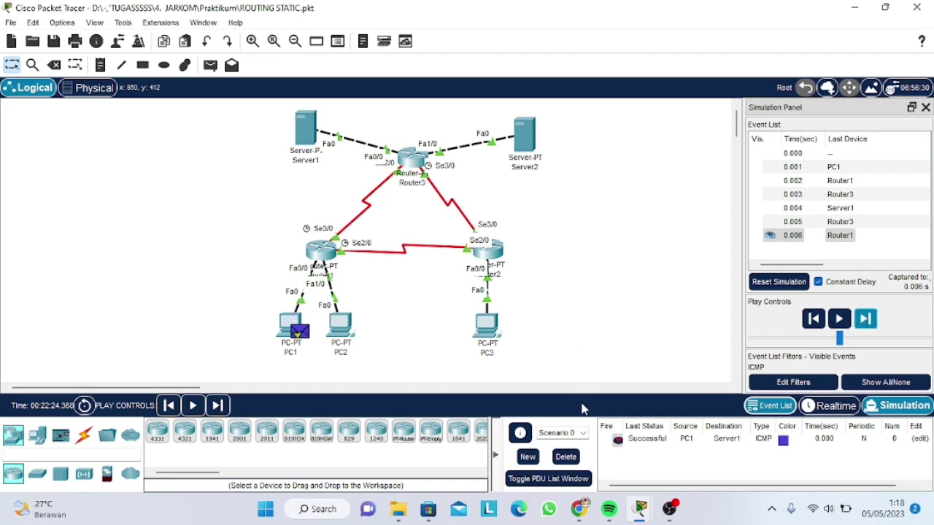
click(565, 457)
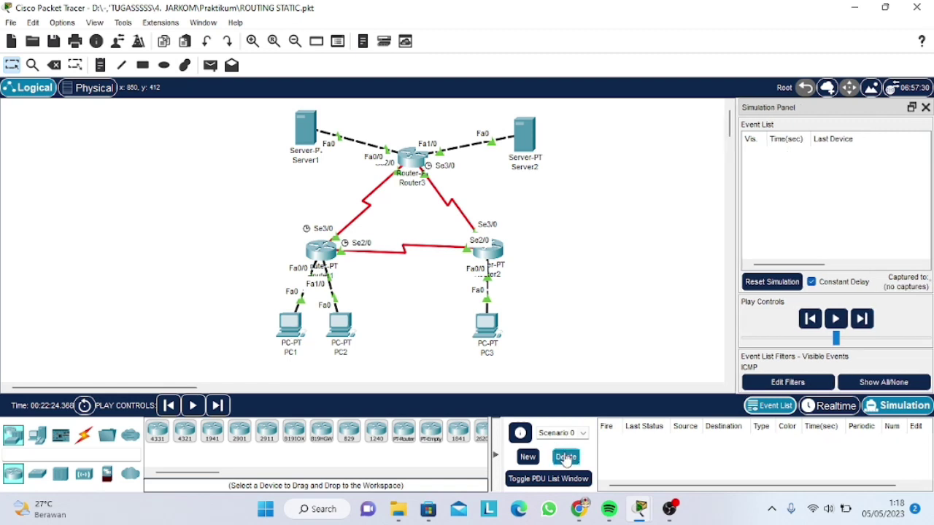
Step: Send a simple PDU from PC3 to PC1, step it through the full round trip, and delete the test scenario
click(210, 65)
click(487, 321)
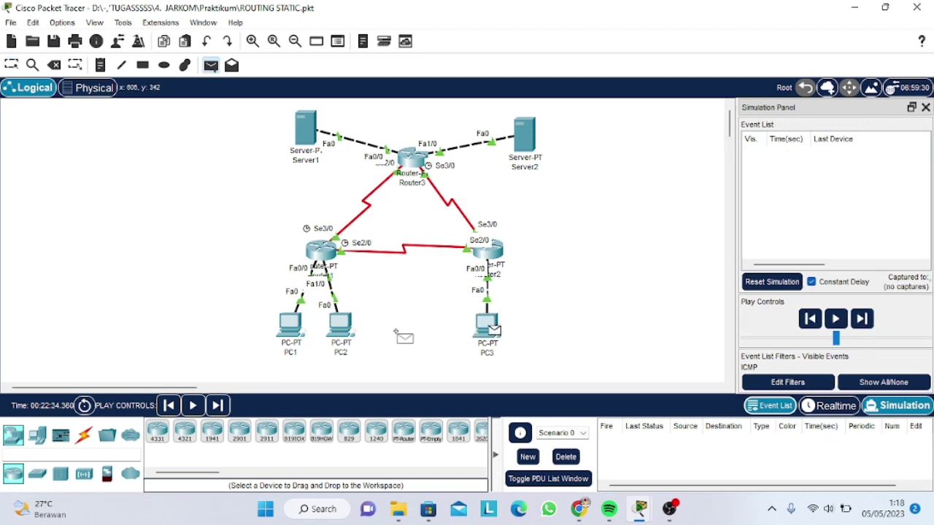
click(291, 322)
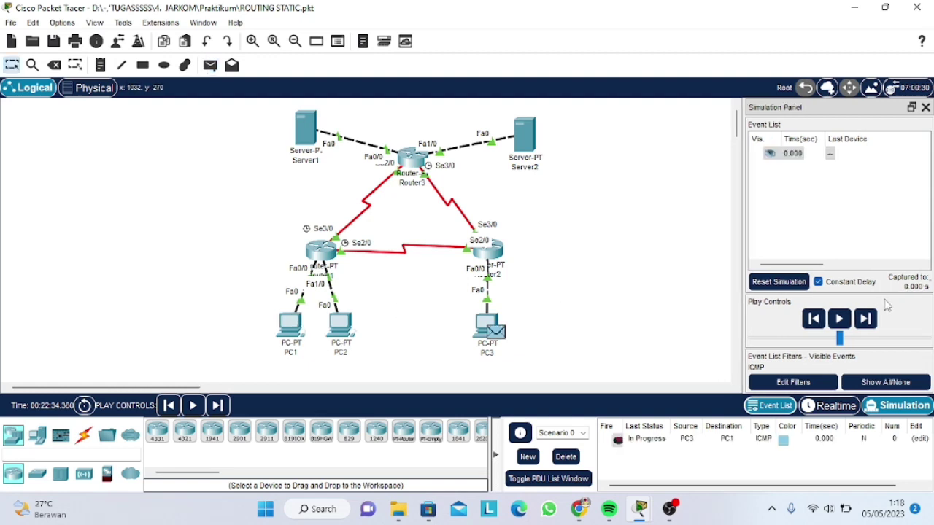
click(868, 319)
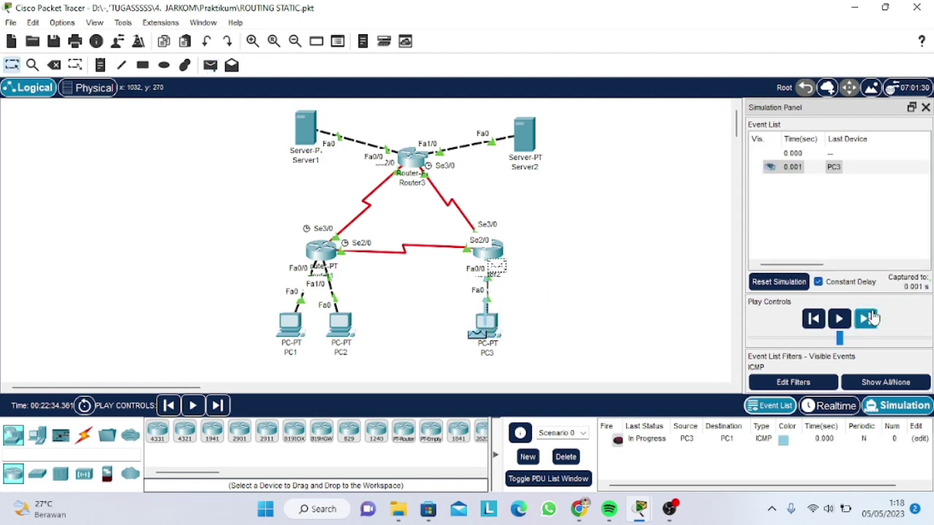
click(868, 319)
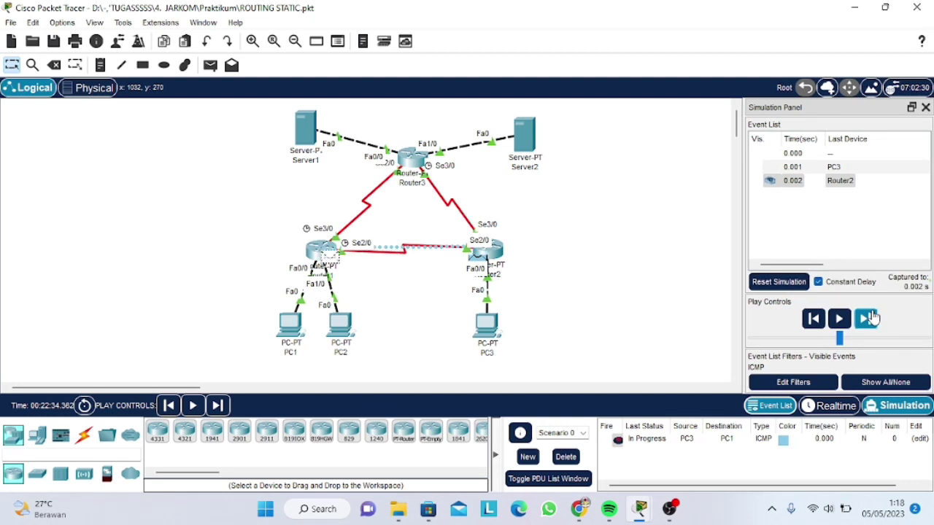
click(869, 318)
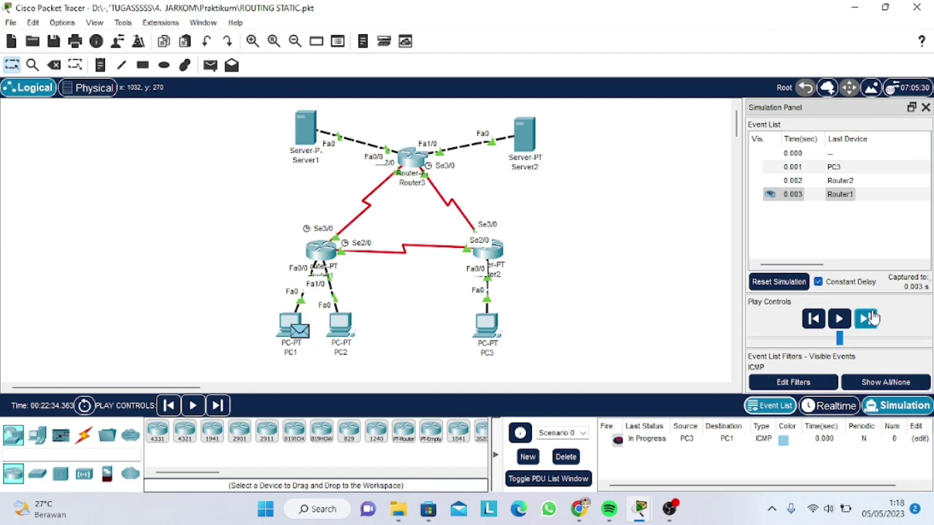
click(869, 319)
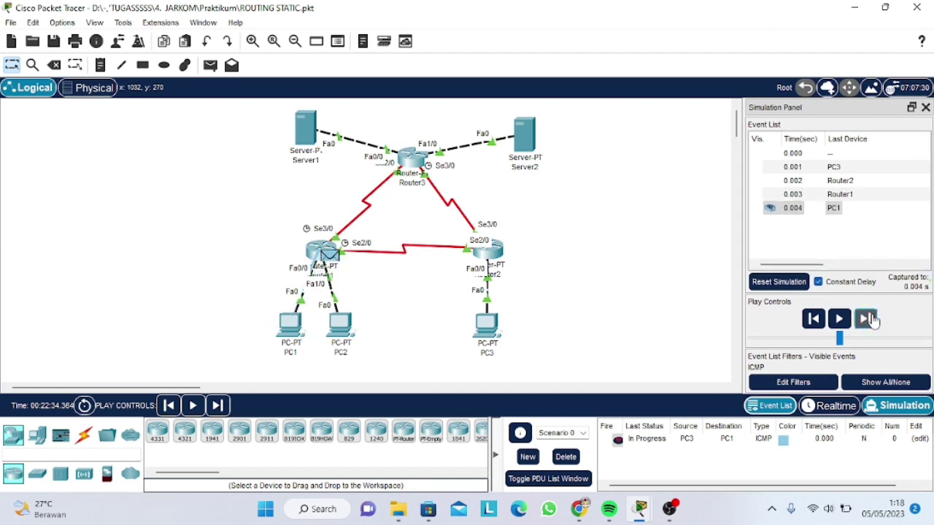
click(868, 318)
click(868, 319)
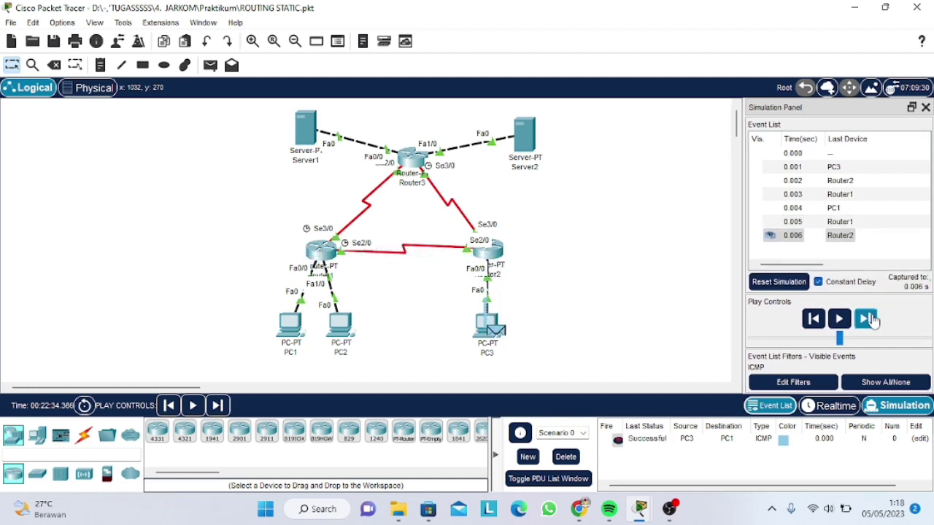
click(568, 458)
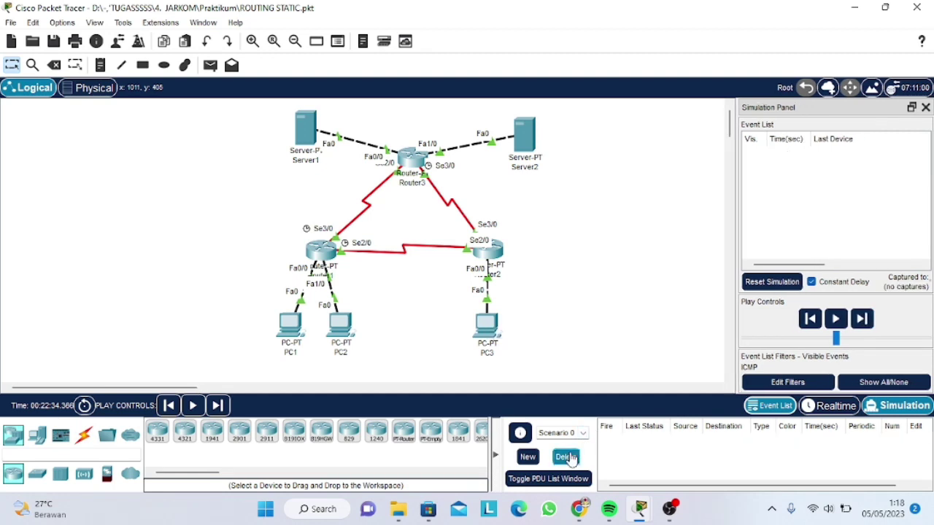
Step: Send a simple PDU from PC3 to PC2, step it there and back, and delete the test scenario
click(209, 67)
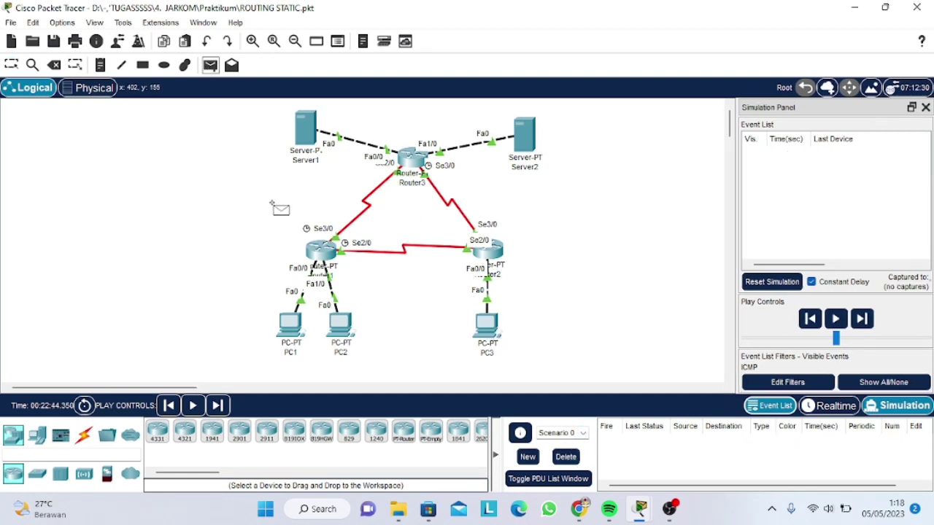
click(487, 330)
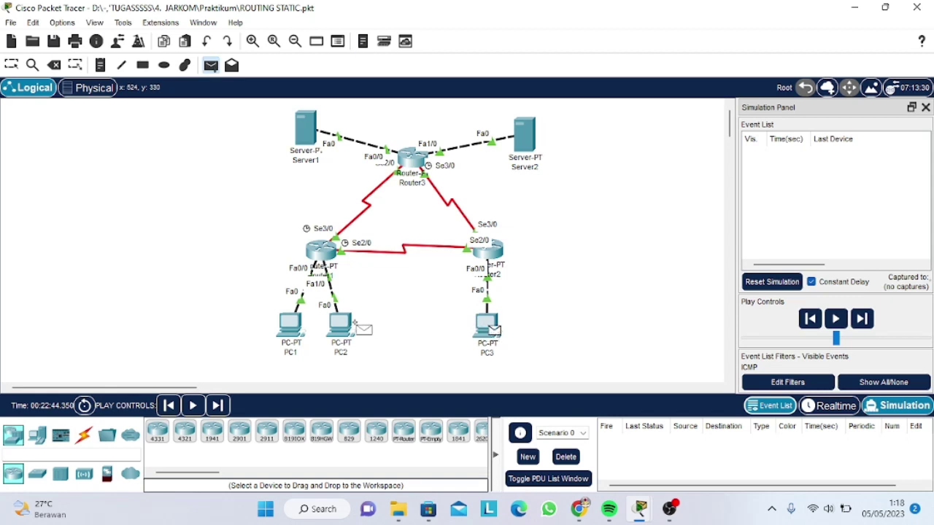
click(340, 326)
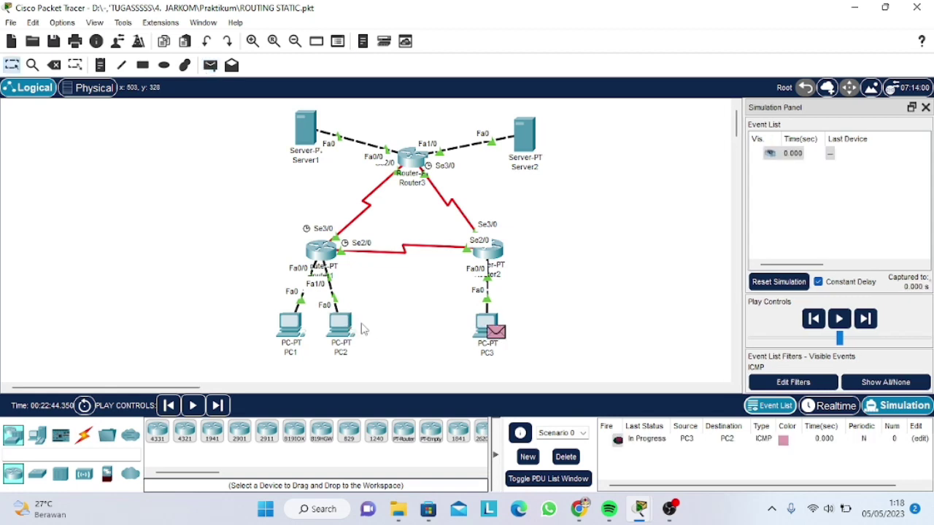
click(866, 319)
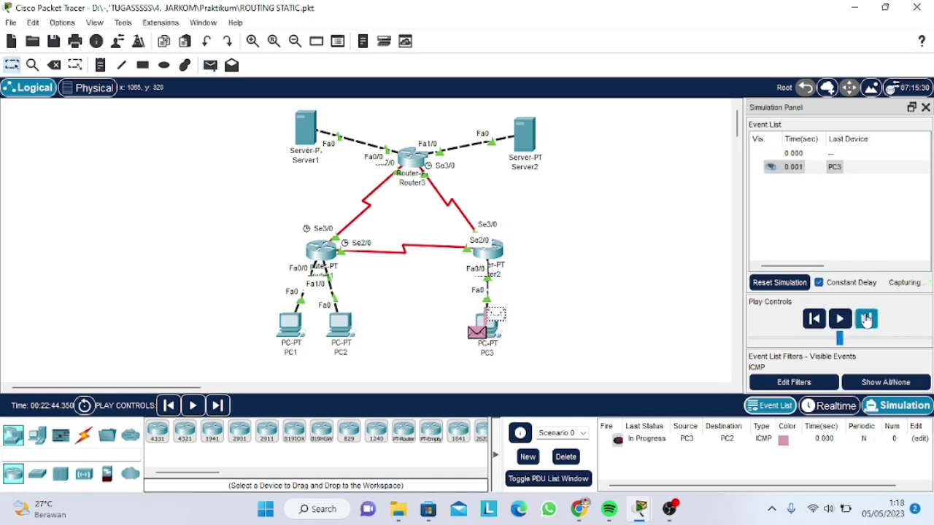
click(867, 319)
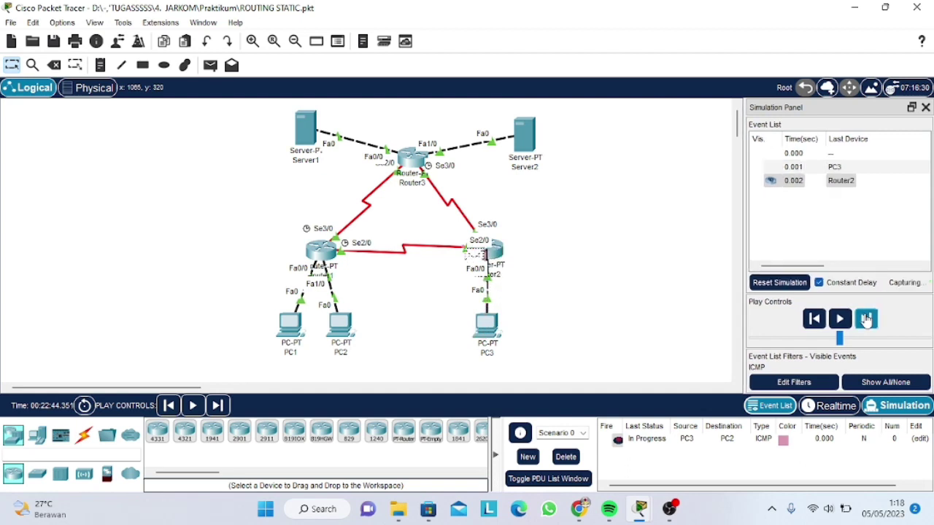
click(866, 319)
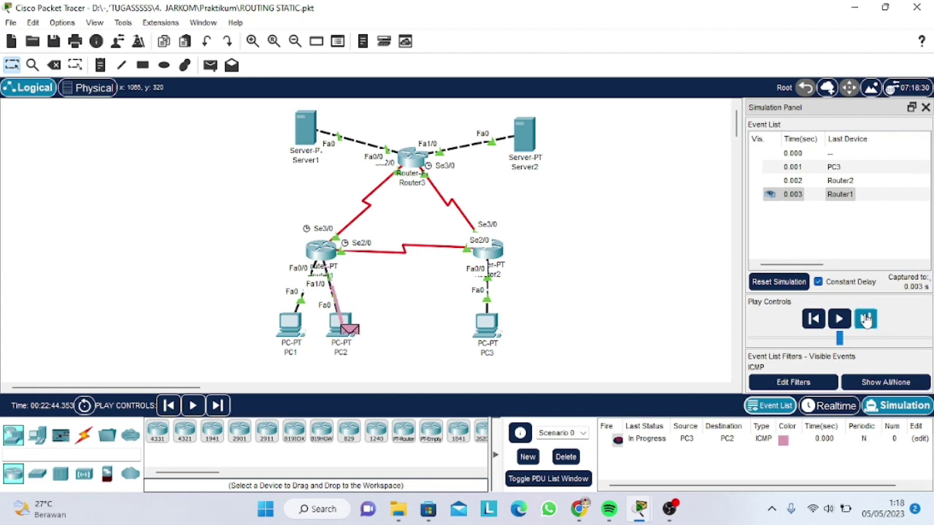
click(866, 319)
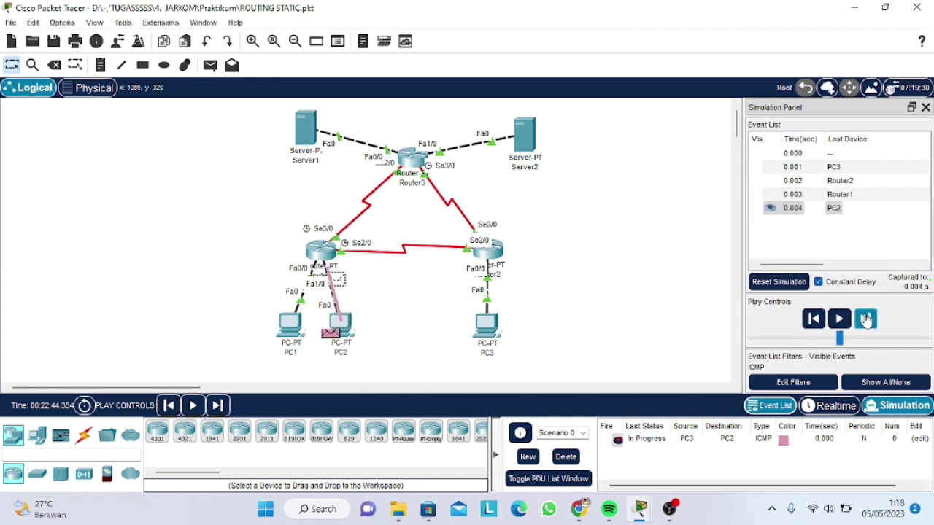
click(866, 319)
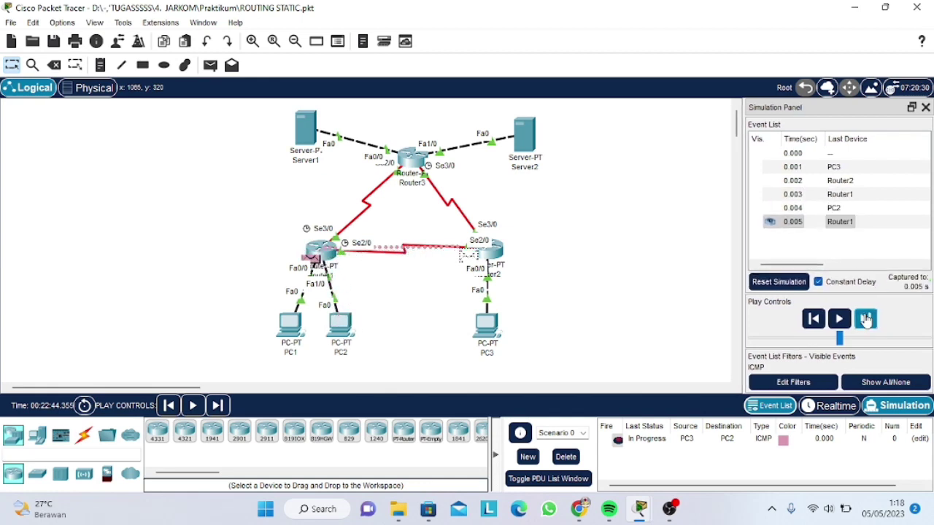
click(866, 319)
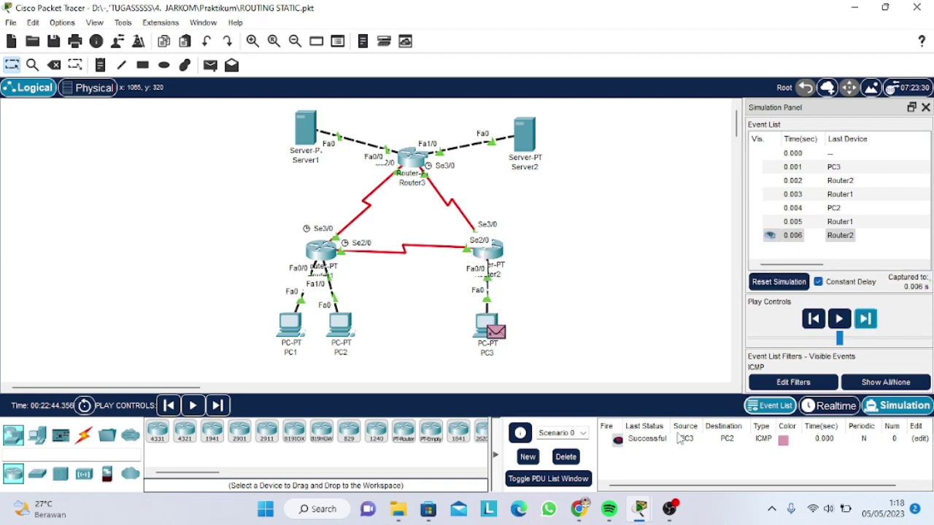
click(564, 457)
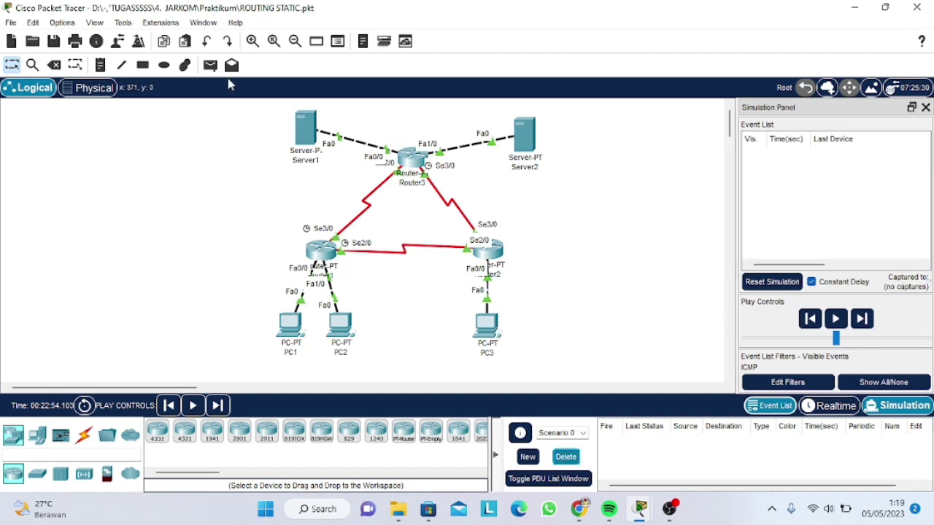
Step: Send a simple PDU from PC3 to Server1, step it through the full round trip, and delete the test scenario
click(211, 65)
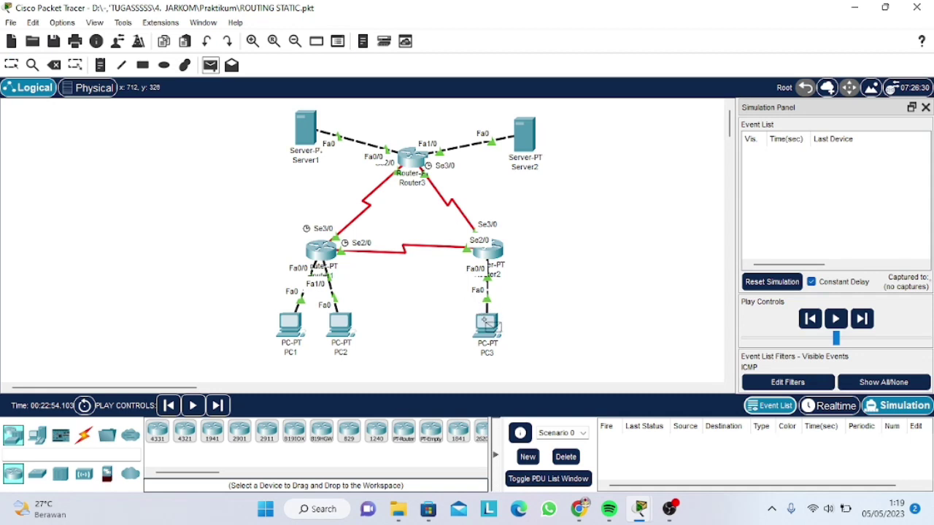
click(490, 325)
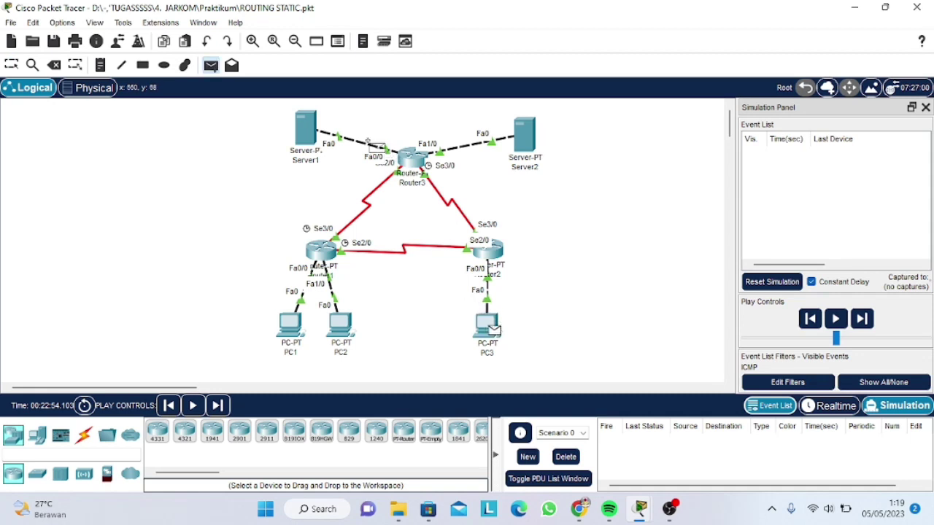
click(302, 130)
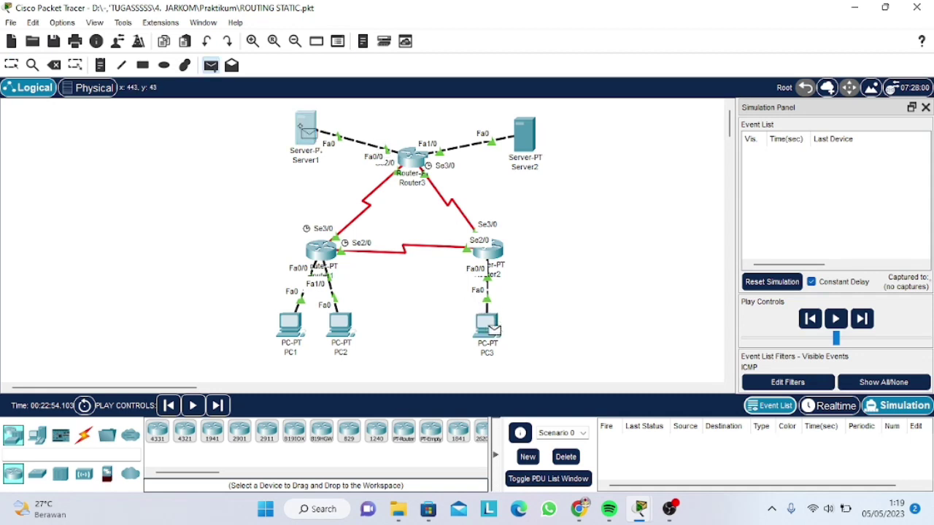
click(866, 319)
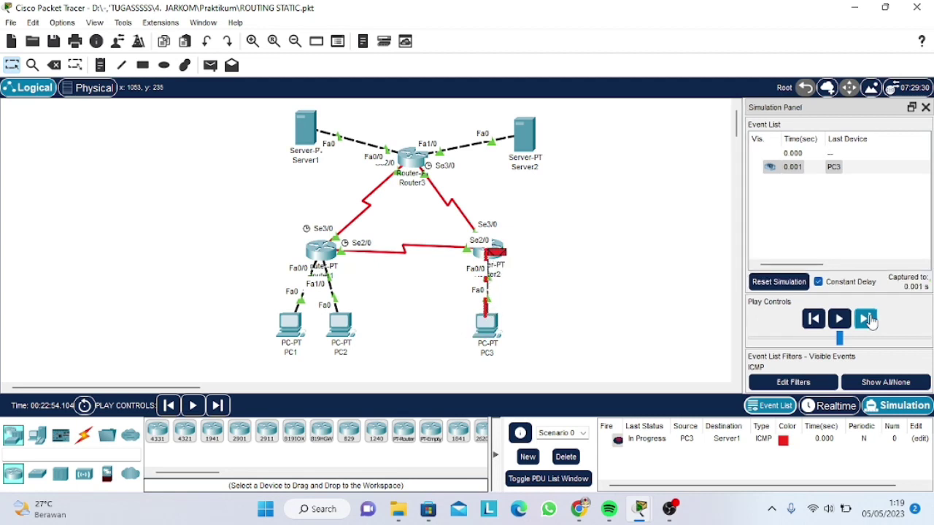
click(867, 319)
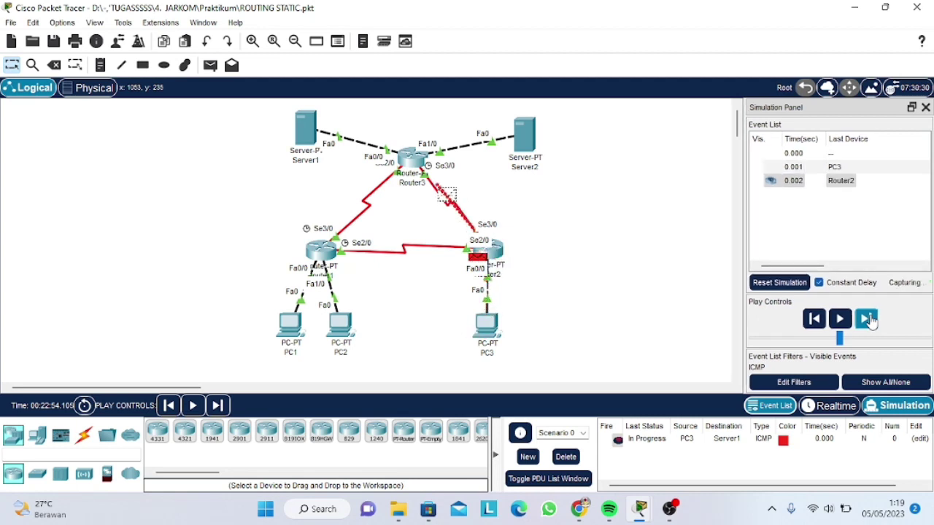
click(867, 318)
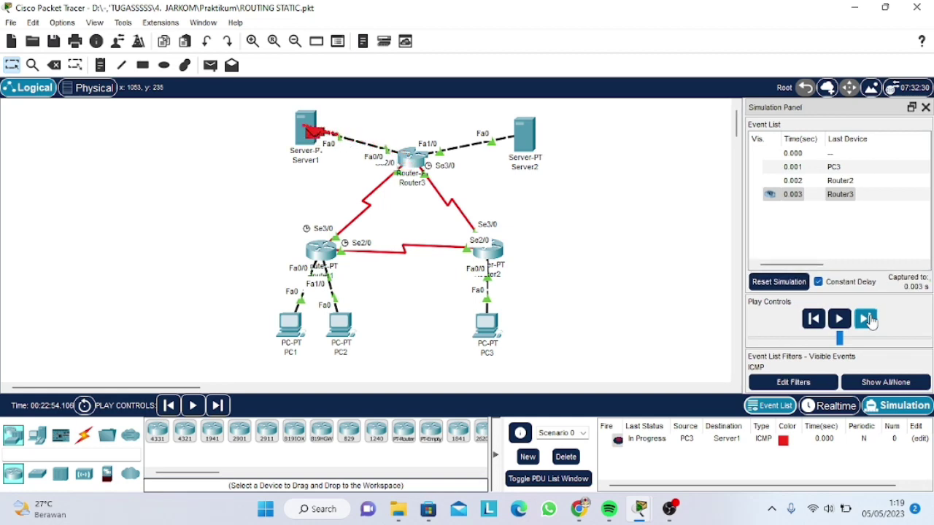
click(866, 319)
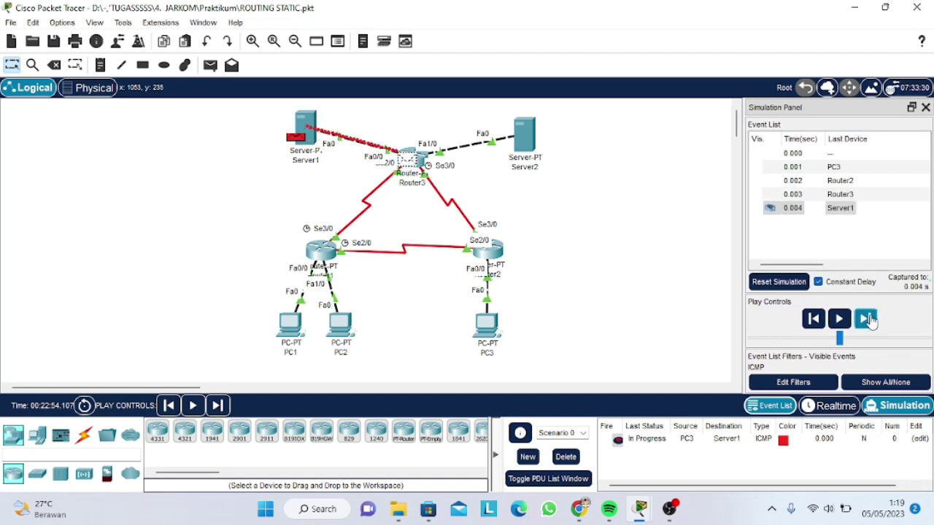
click(867, 319)
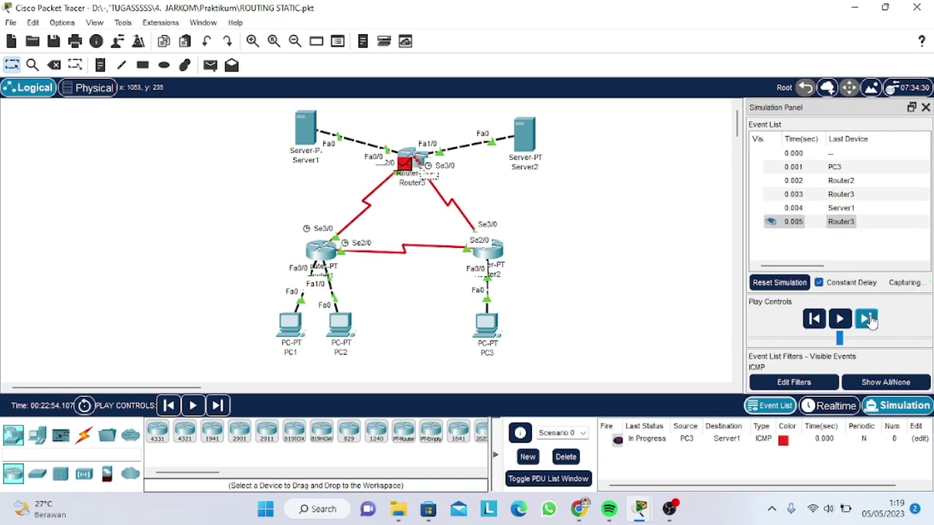
click(867, 319)
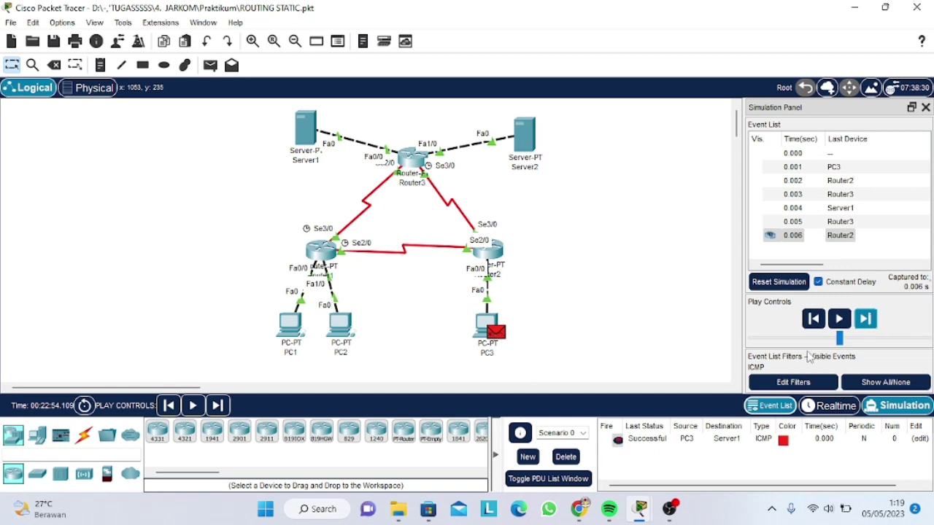
click(565, 458)
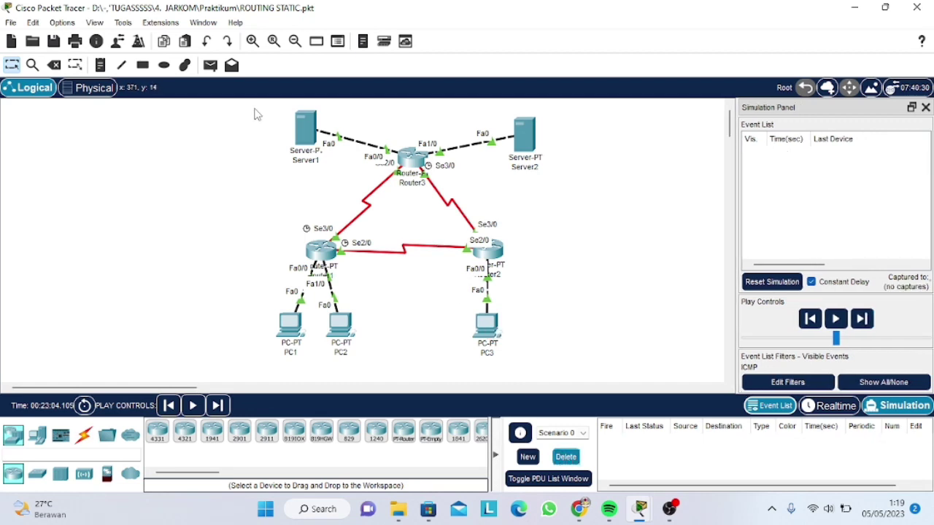
Step: Send a simple PDU from PC3 to Server2, step through its capture events, and delete the test scenario
click(210, 64)
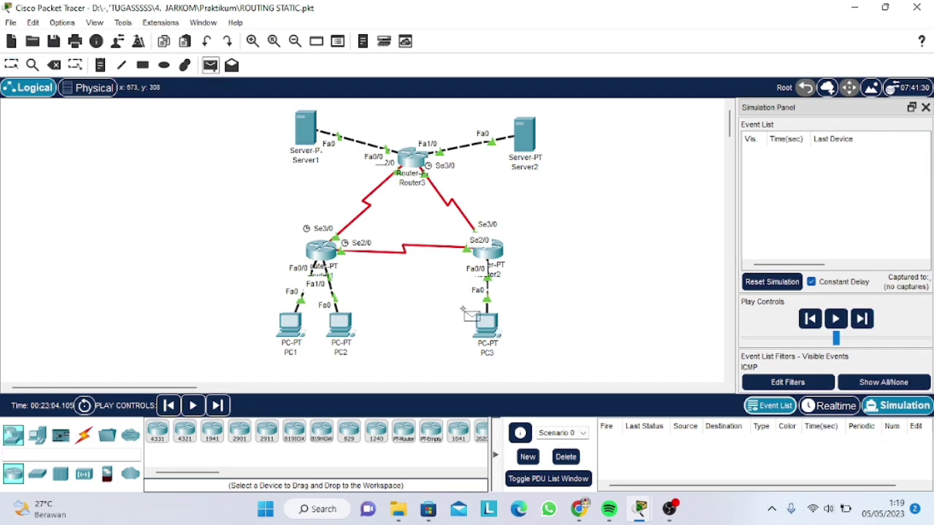
click(486, 323)
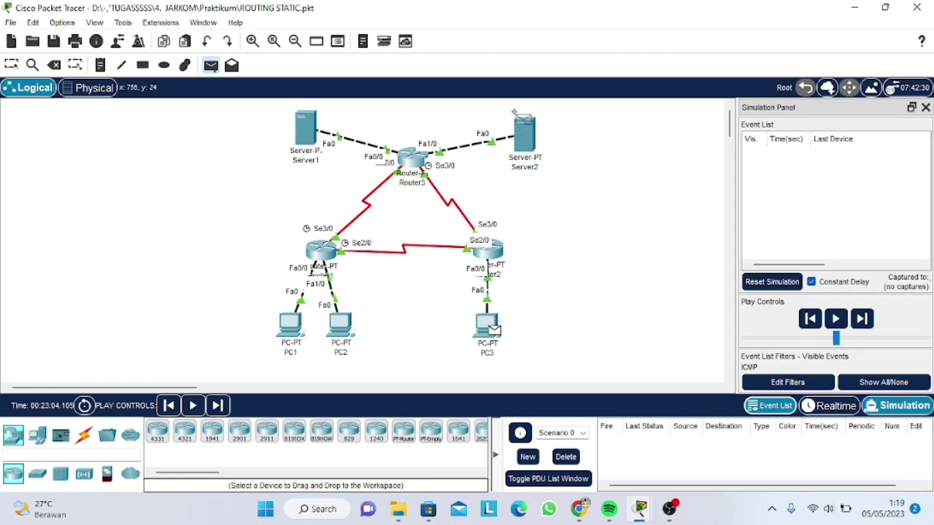
click(525, 131)
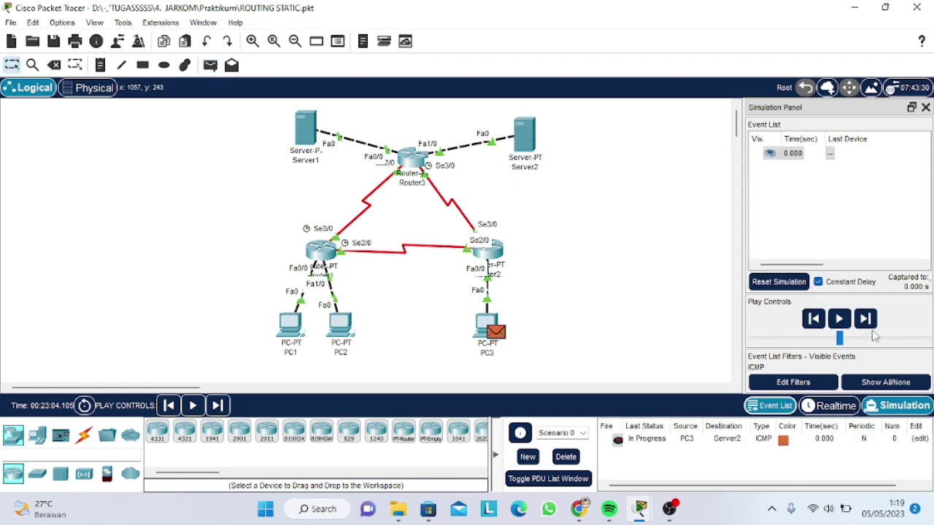
click(868, 329)
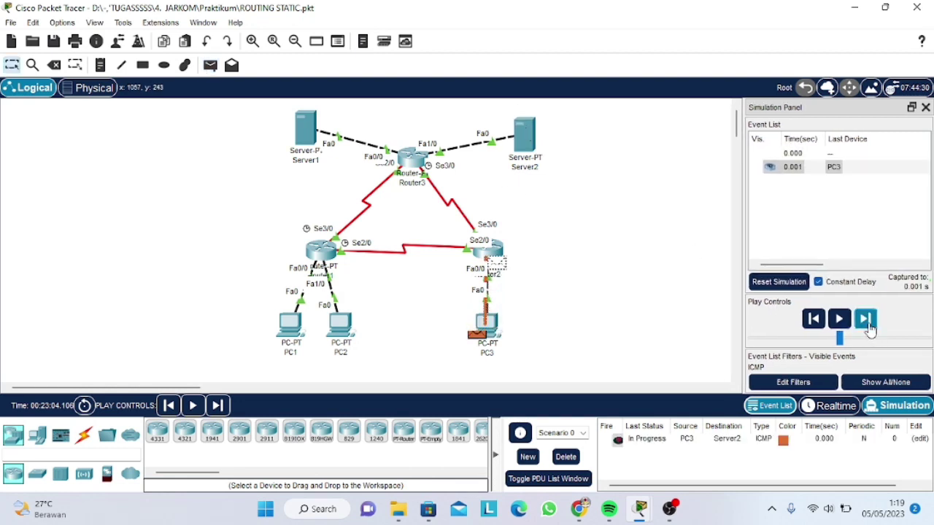
click(868, 328)
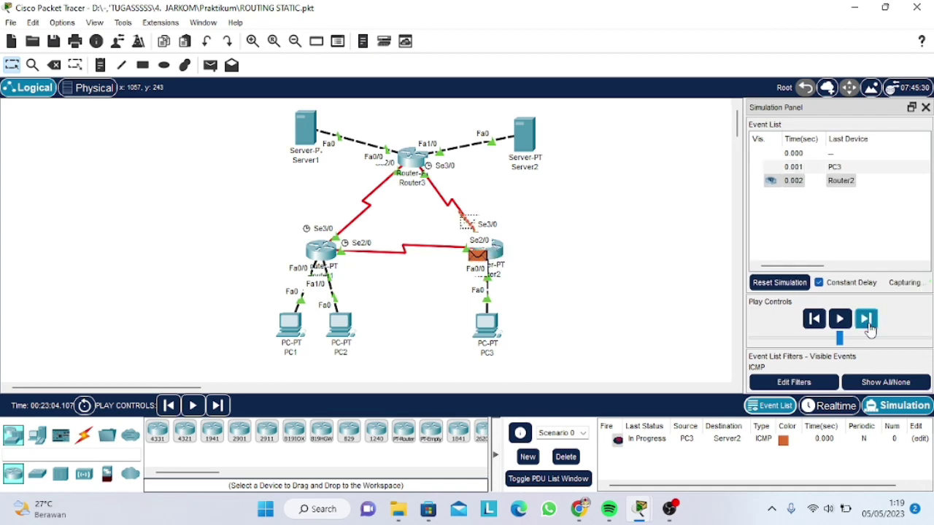
click(869, 328)
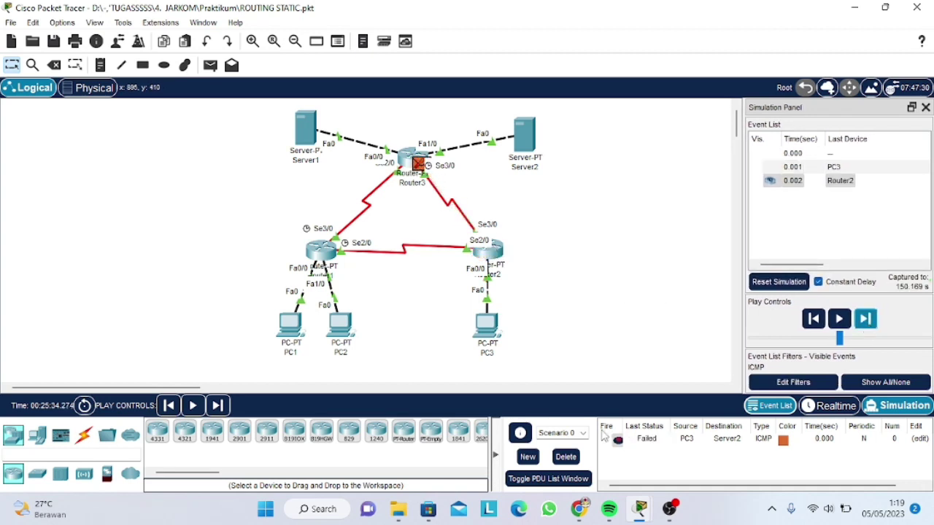
click(566, 458)
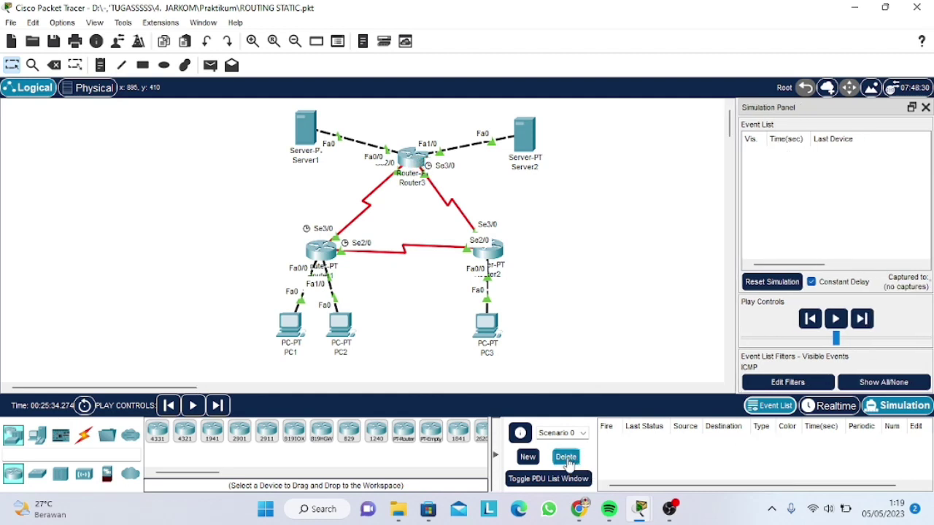
Step: Repeat the simple PDU test from PC3 to Server2, stepping the packet through the full round trip, and delete the test scenario
click(210, 65)
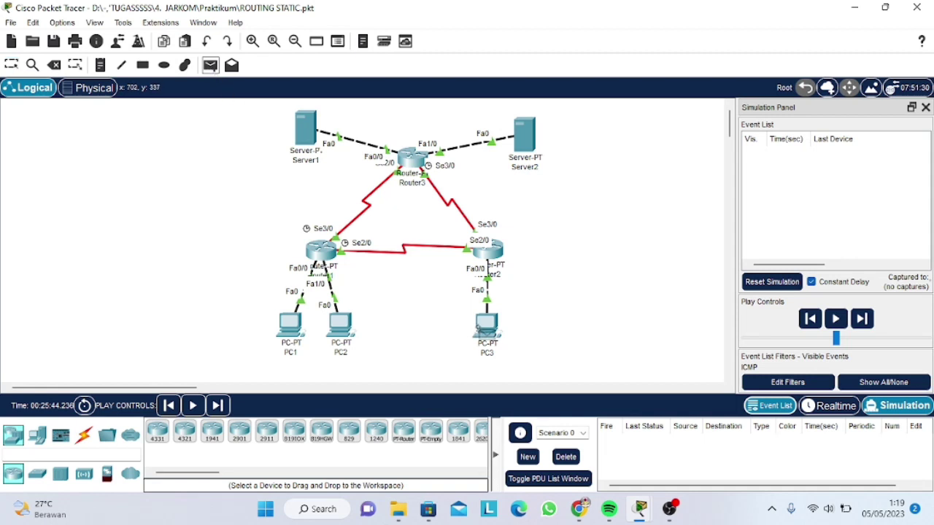
click(486, 326)
click(524, 133)
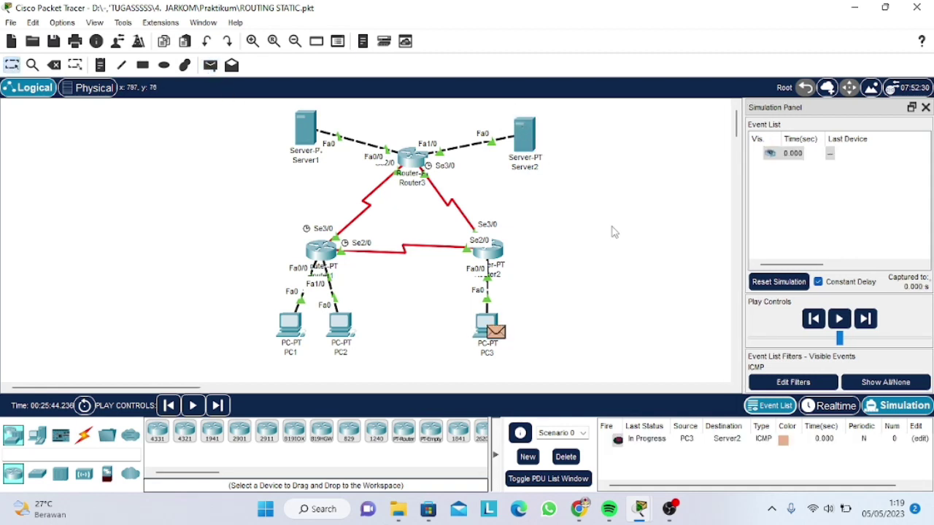
click(863, 326)
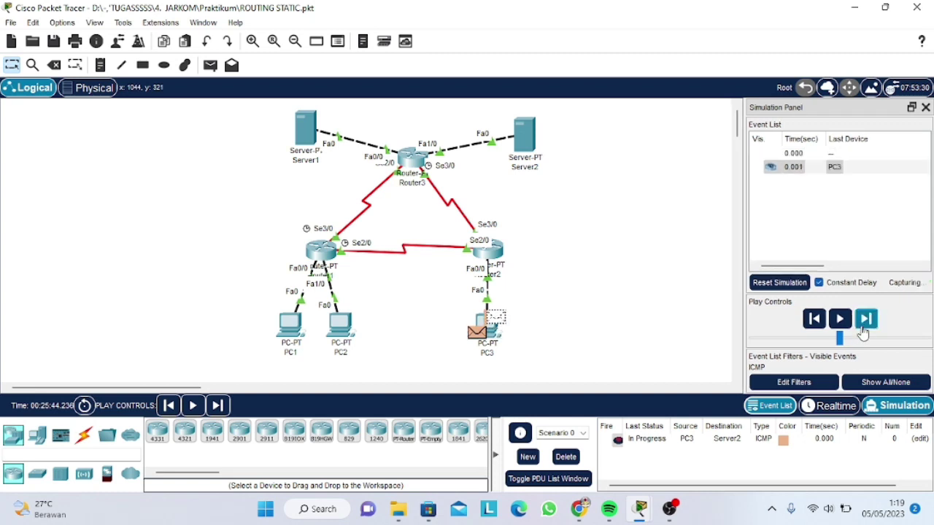
click(862, 326)
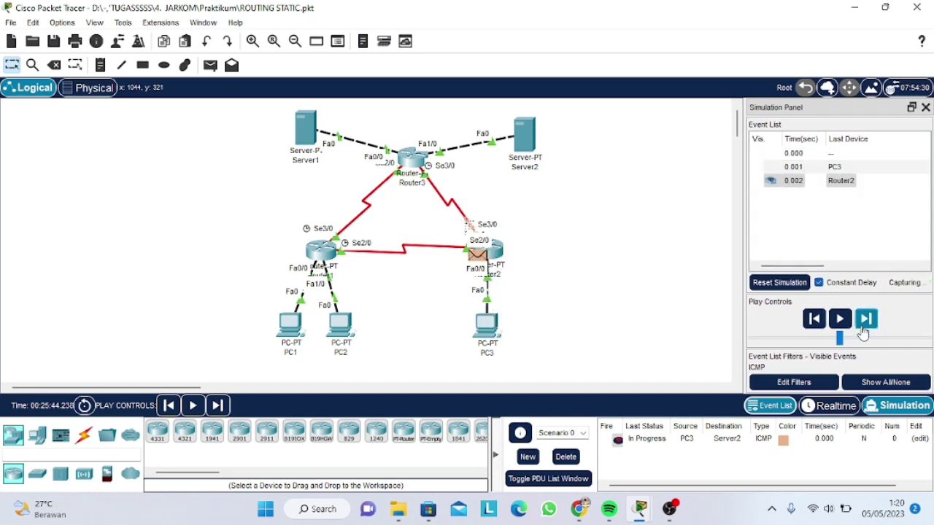
click(862, 329)
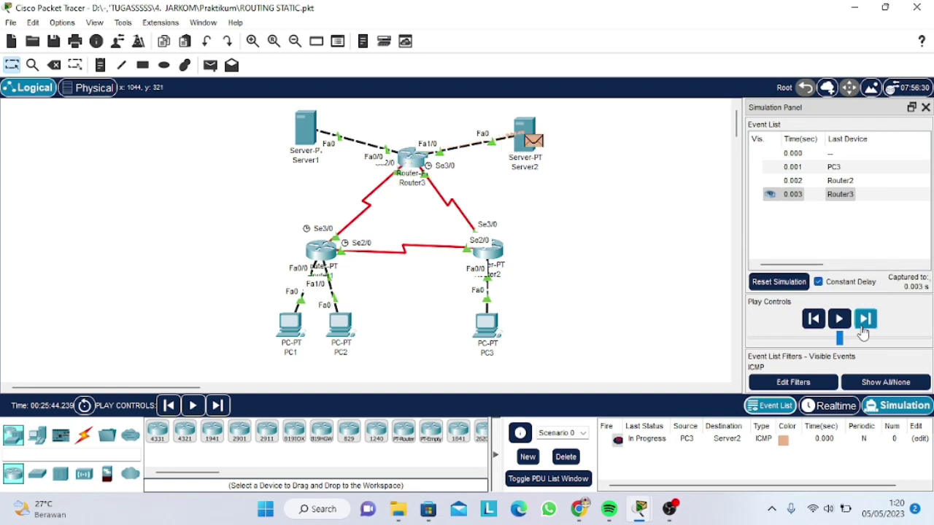
click(863, 328)
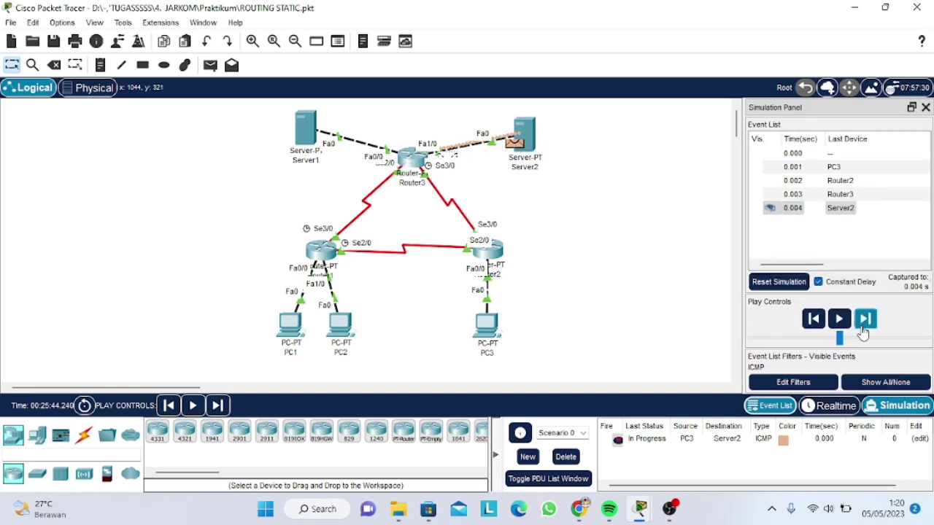
click(862, 328)
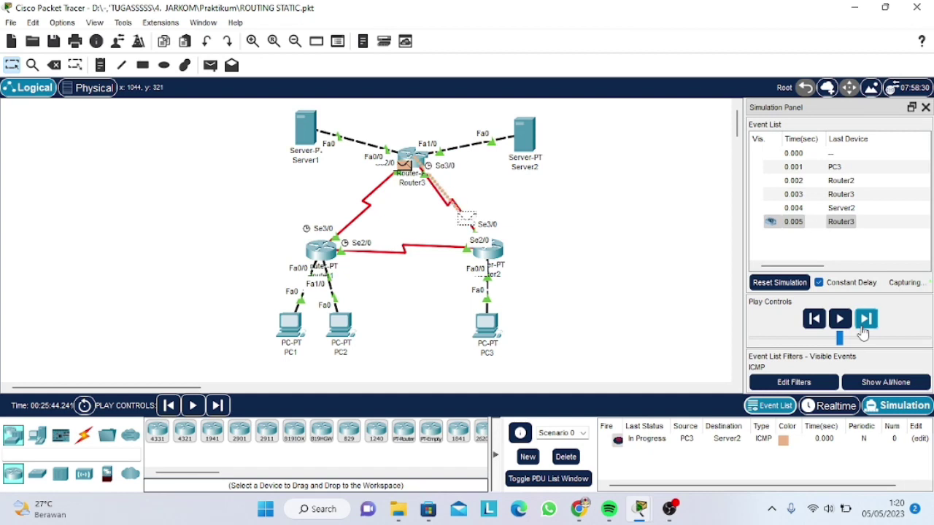
click(862, 329)
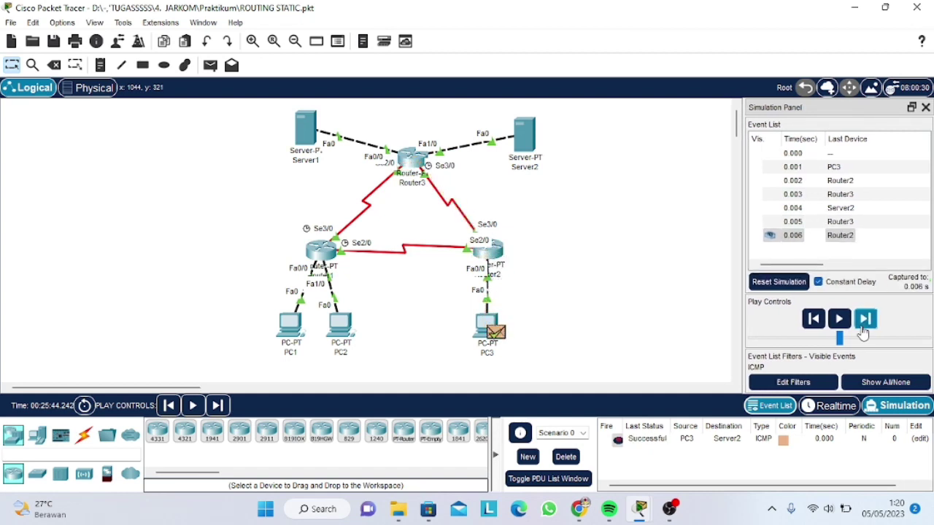
click(567, 457)
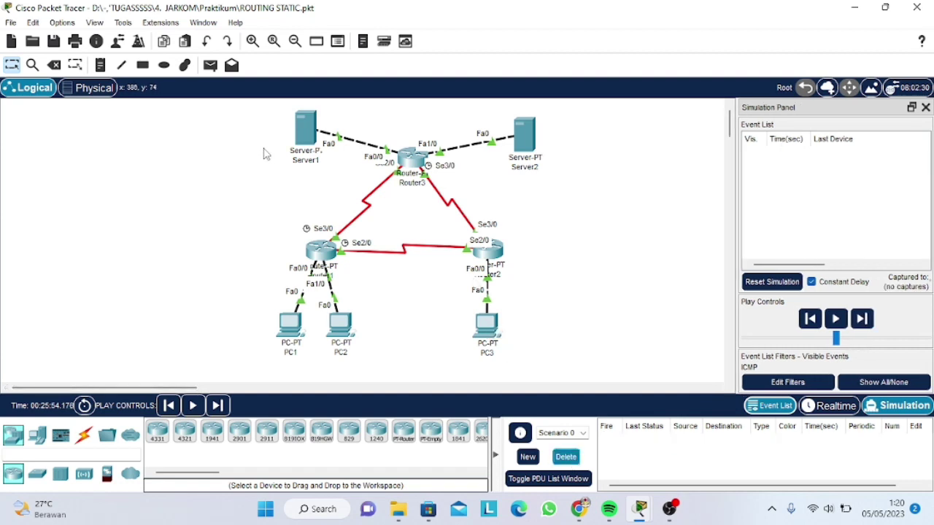
Step: Send a simple PDU from Server1 to Server2, step it there and back through Router3, and delete the test scenario
click(210, 66)
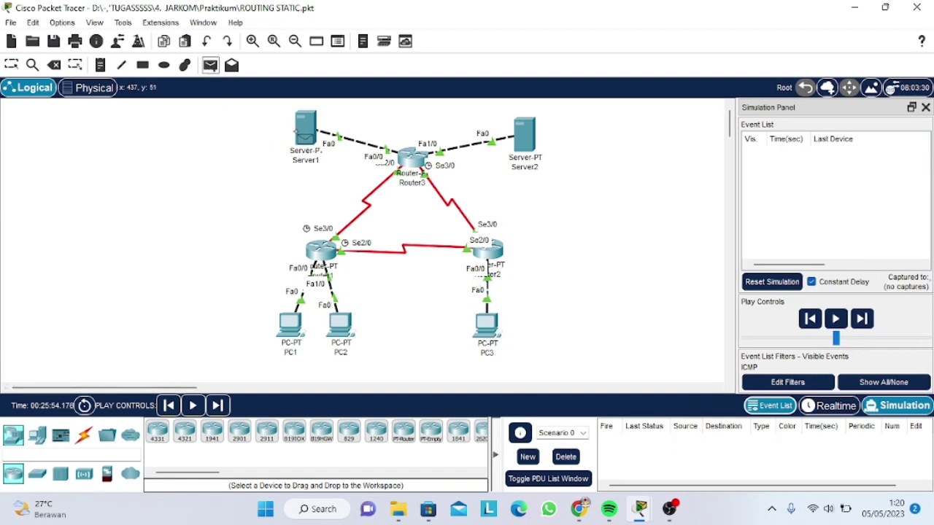
click(307, 133)
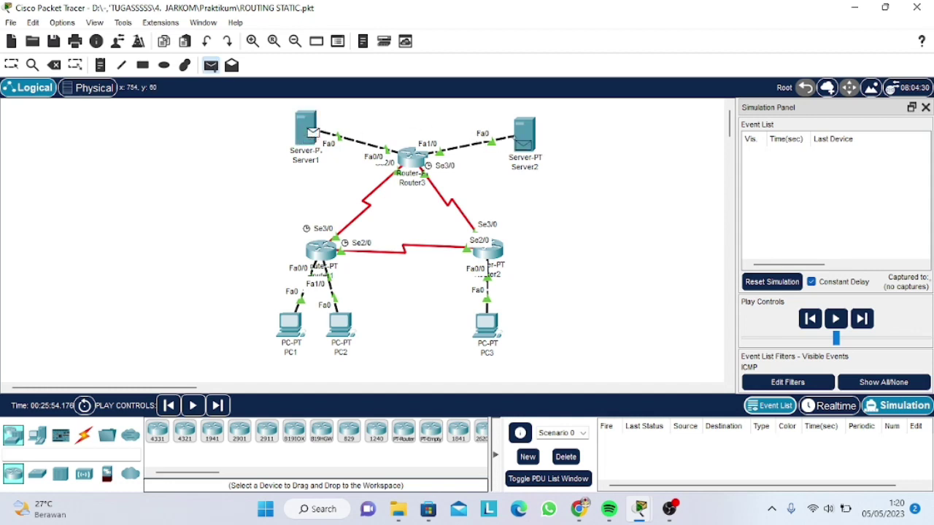
click(520, 136)
click(865, 319)
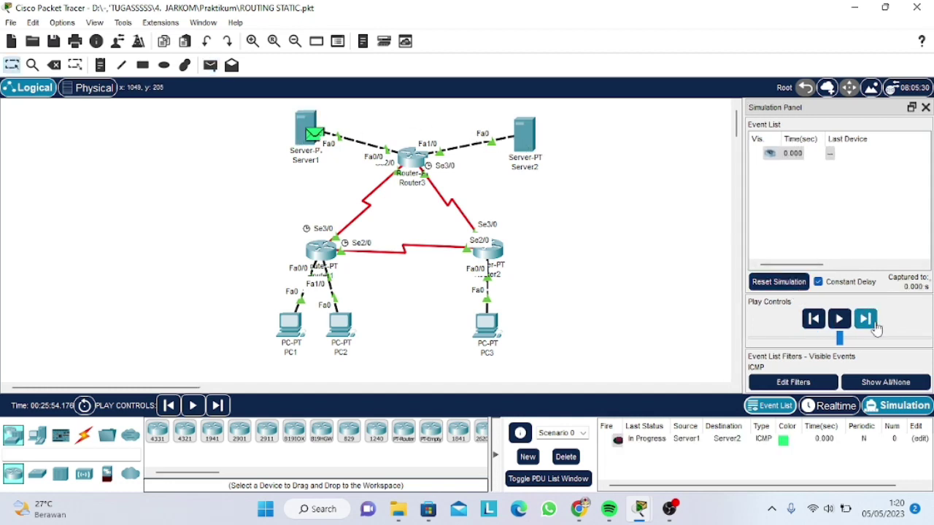
click(865, 319)
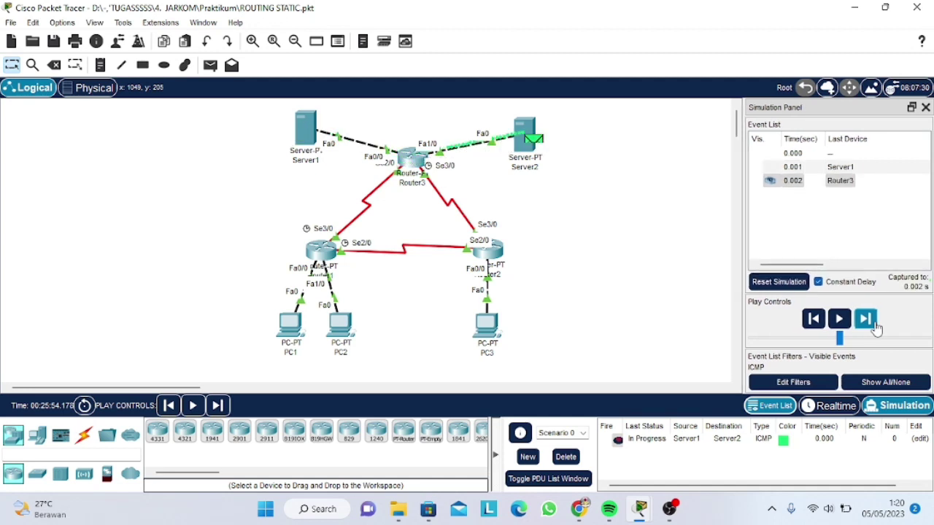
click(876, 328)
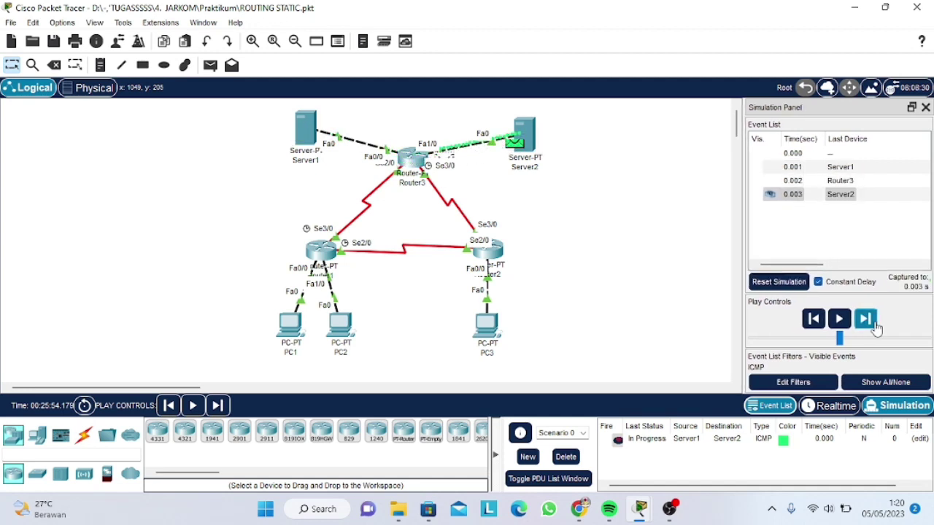
click(876, 328)
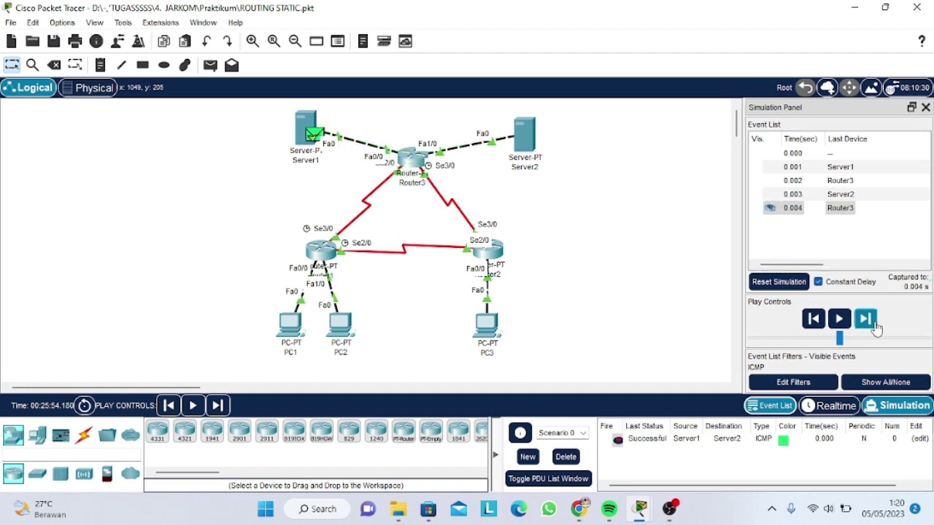
click(569, 457)
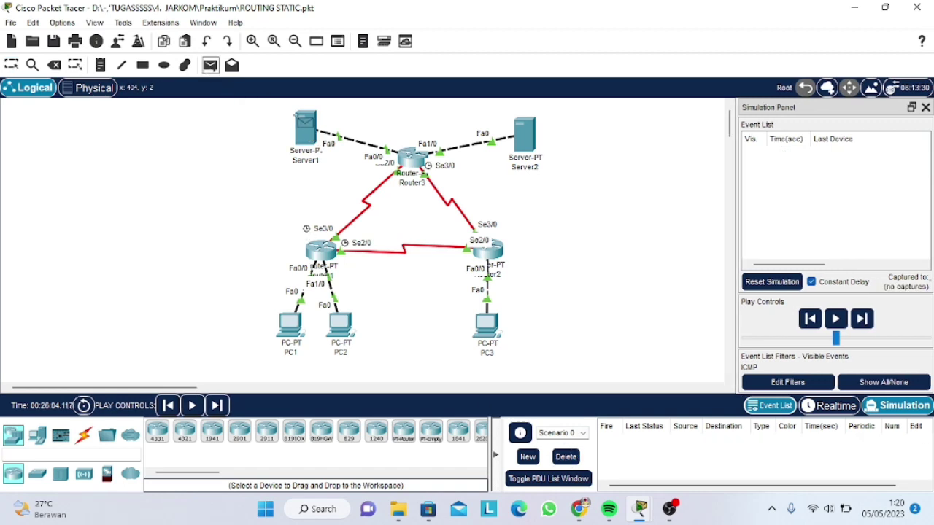
Step: Send a simple PDU from Server1 to PC1, step it through the full round trip, and delete the test scenario
click(307, 125)
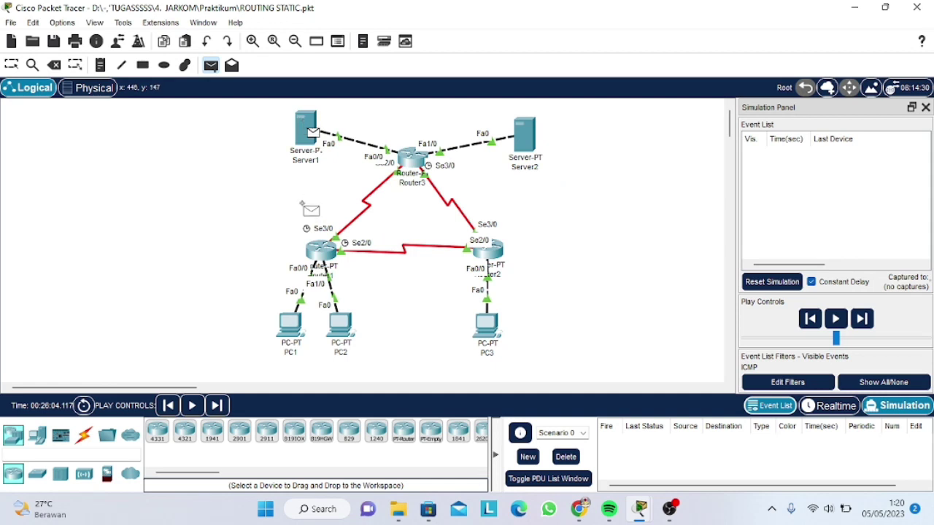
click(292, 324)
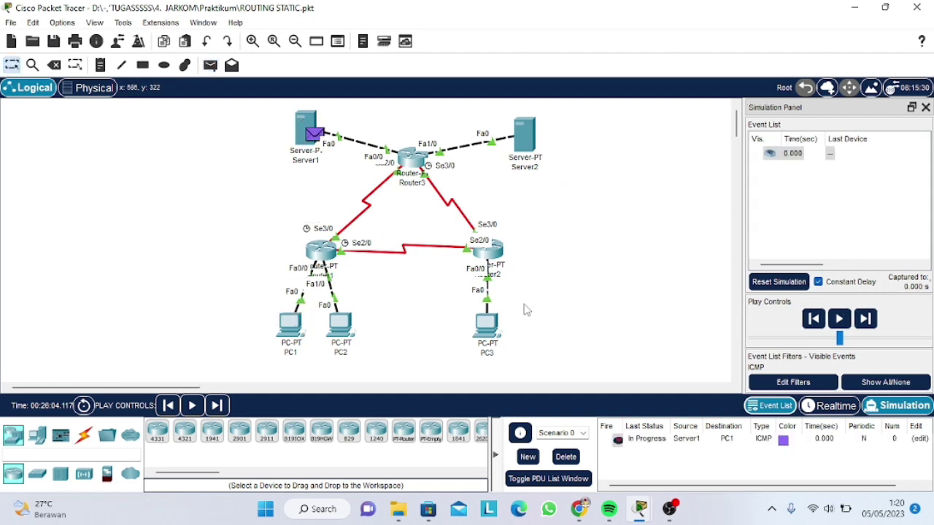
click(865, 321)
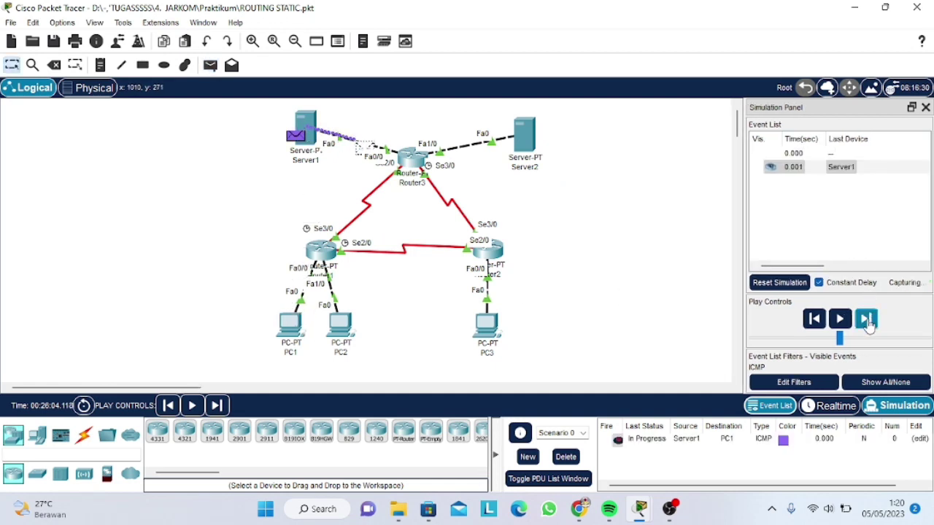
click(866, 320)
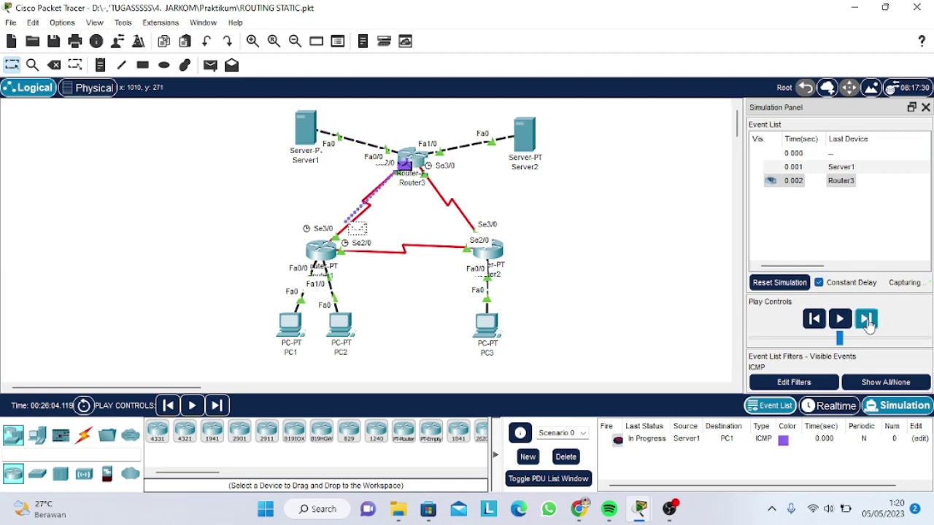
click(866, 321)
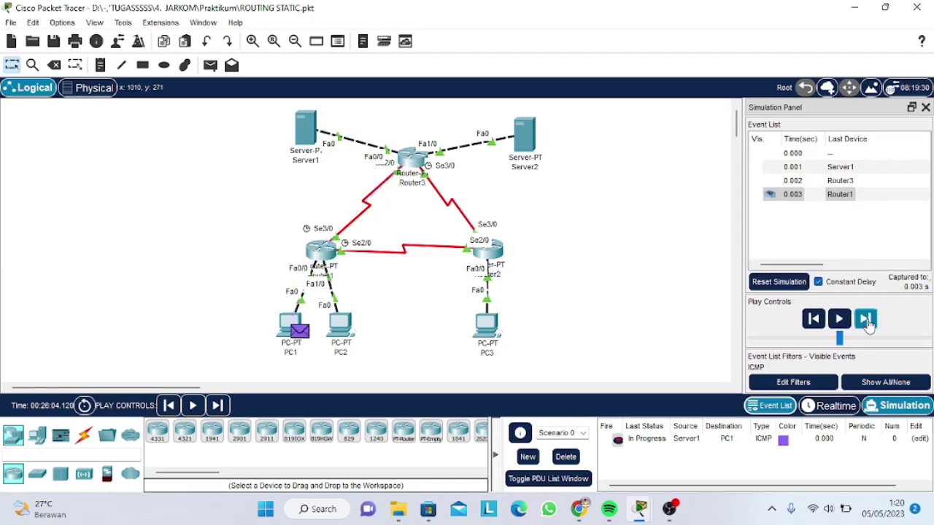
click(867, 323)
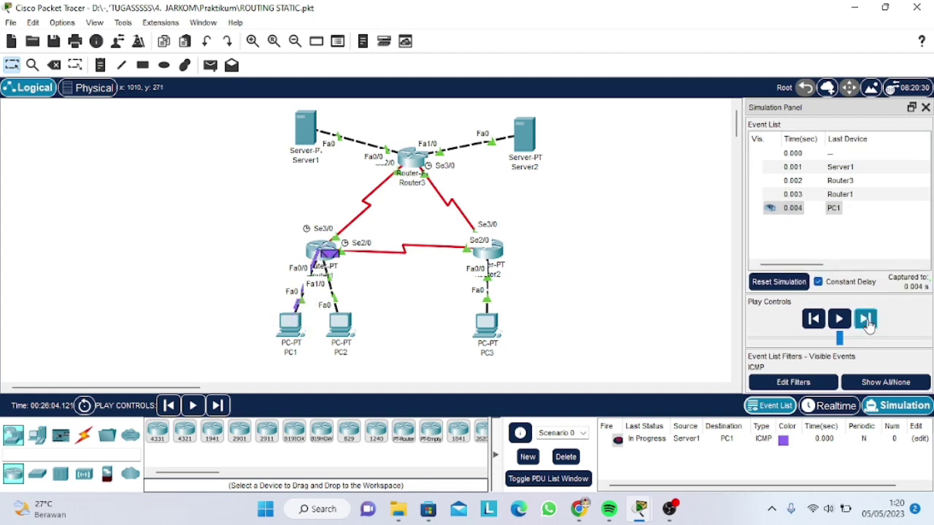
click(866, 321)
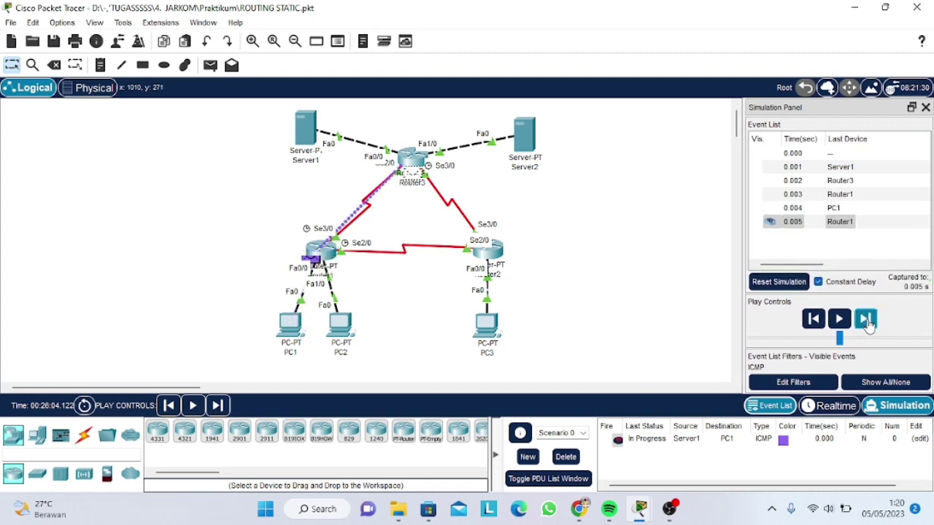
click(866, 321)
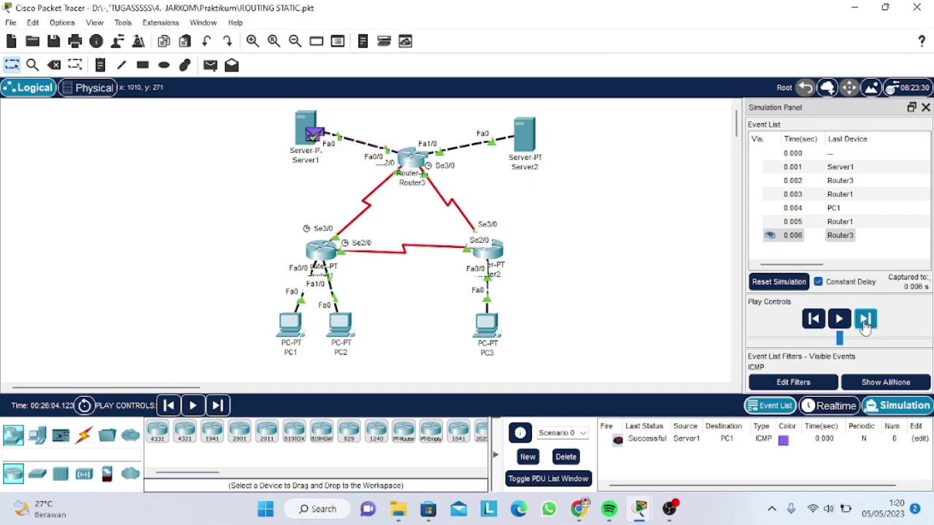
click(573, 458)
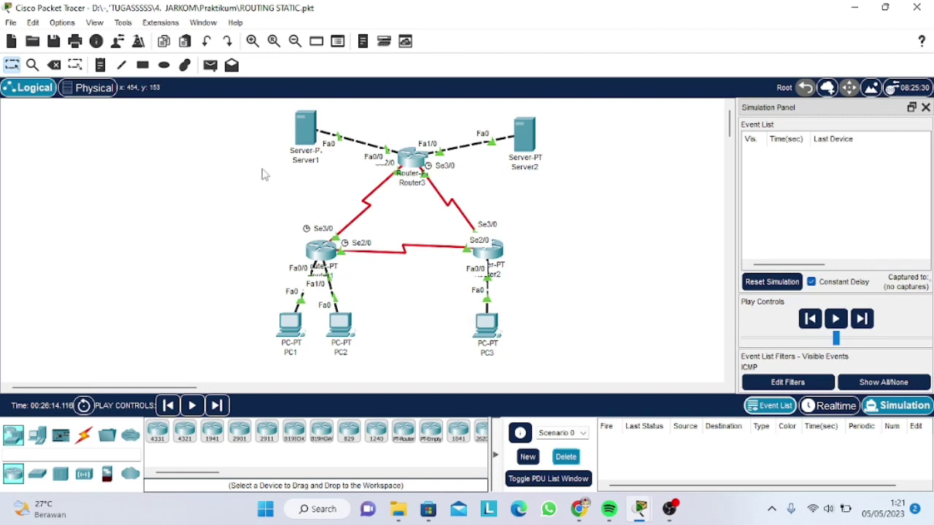
Step: Send a simple PDU from Server1 to PC2, step it there and back through Router3 and Router1, and delete the test scenario
click(209, 66)
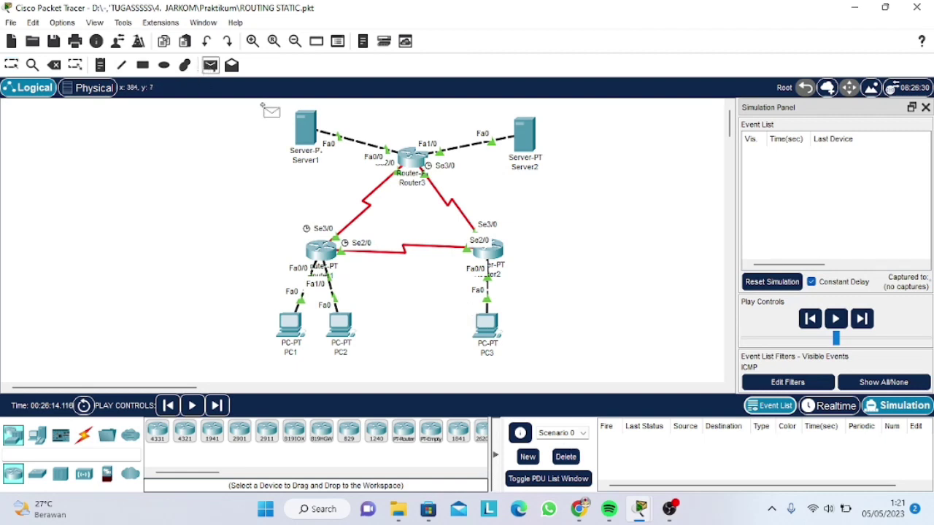
click(306, 131)
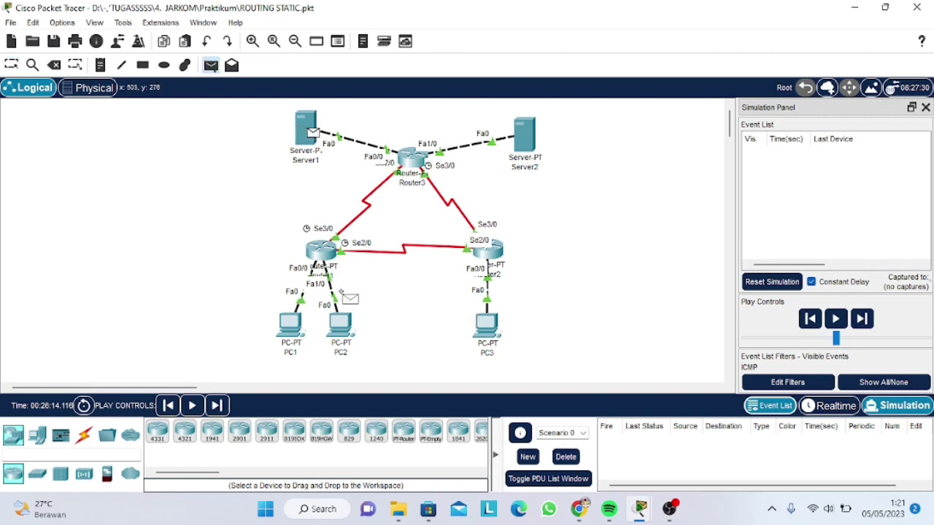
click(346, 324)
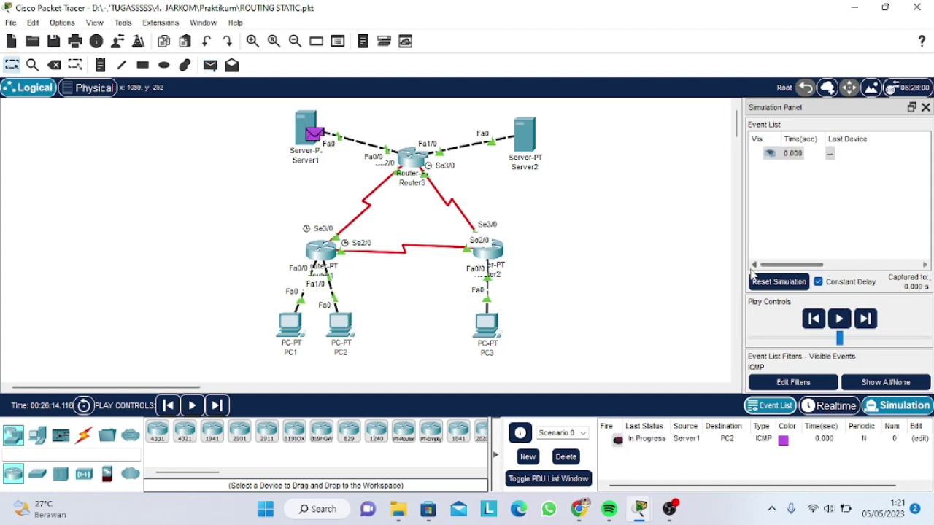
click(866, 318)
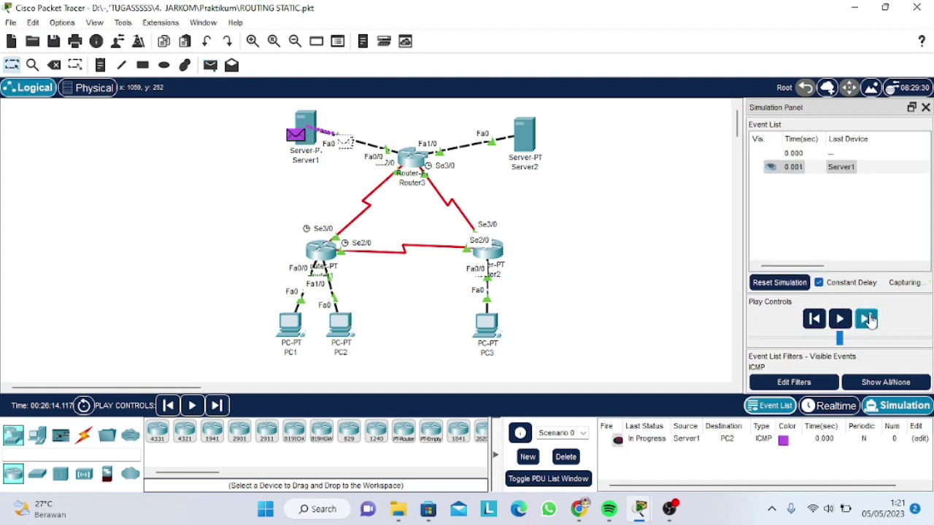
click(866, 319)
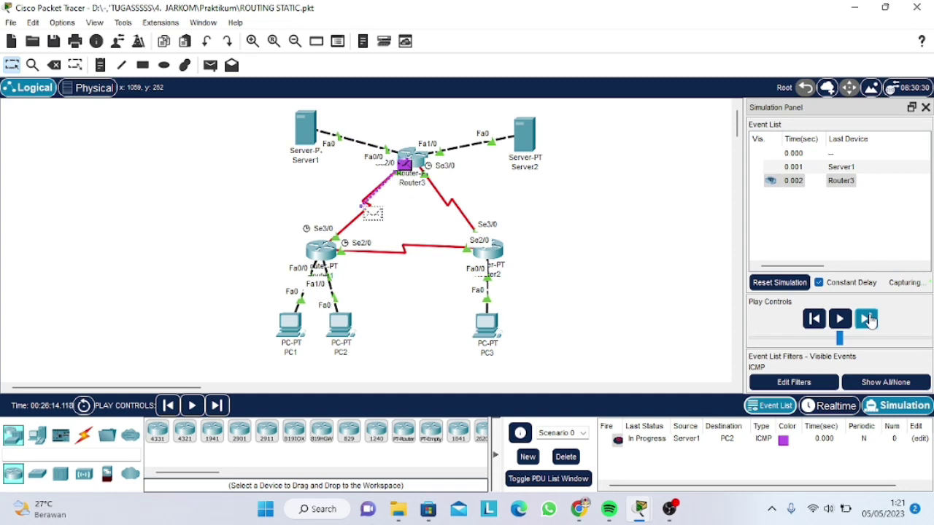
click(866, 319)
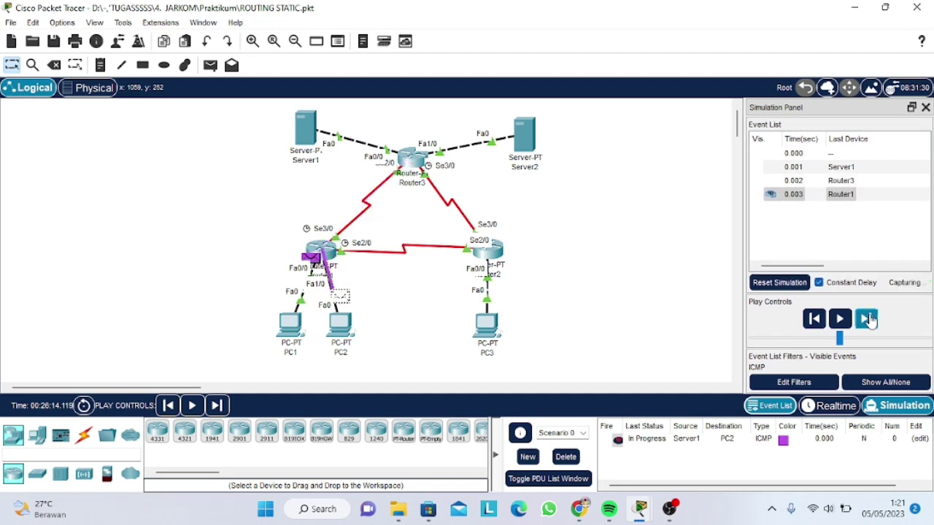
click(866, 319)
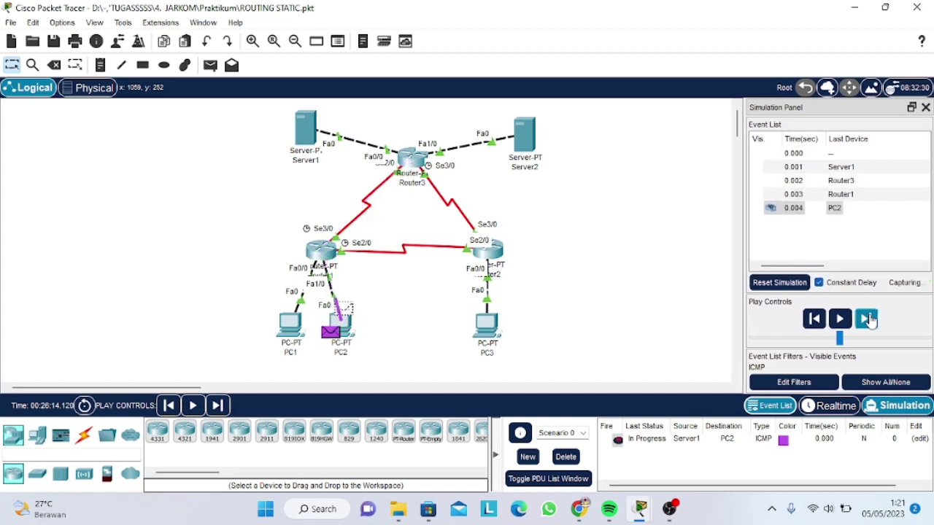
click(866, 319)
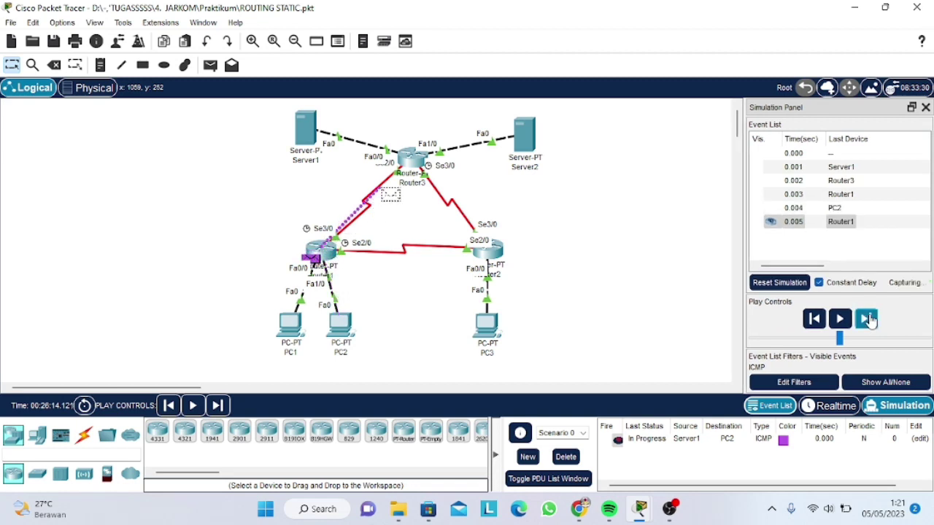
click(866, 319)
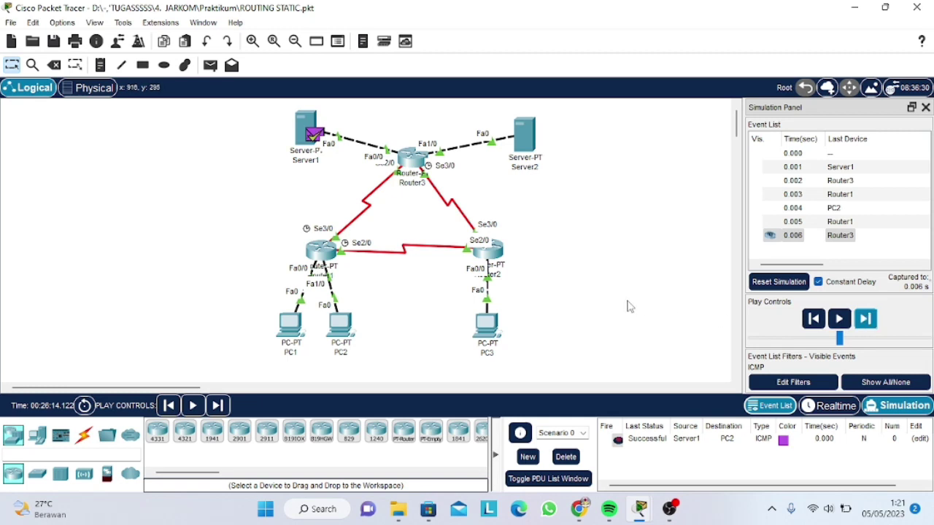
click(568, 458)
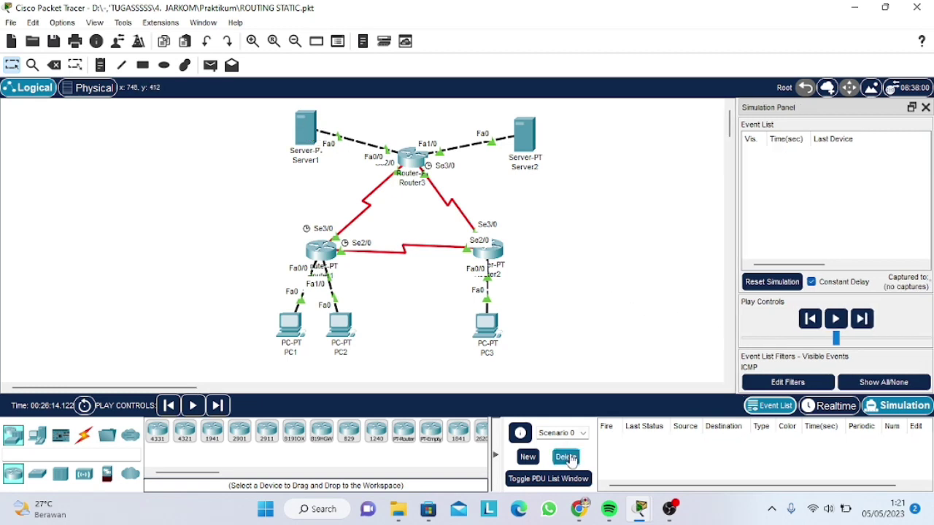
Step: Send a simple PDU from Server1 to PC3, step it there and back through Router3 and Router2, and delete the test scenario
click(209, 66)
click(309, 129)
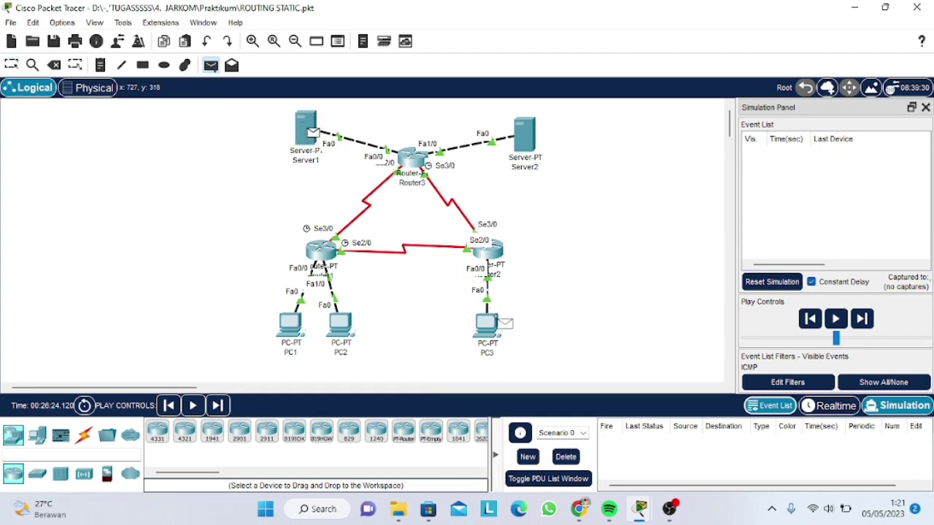
click(490, 321)
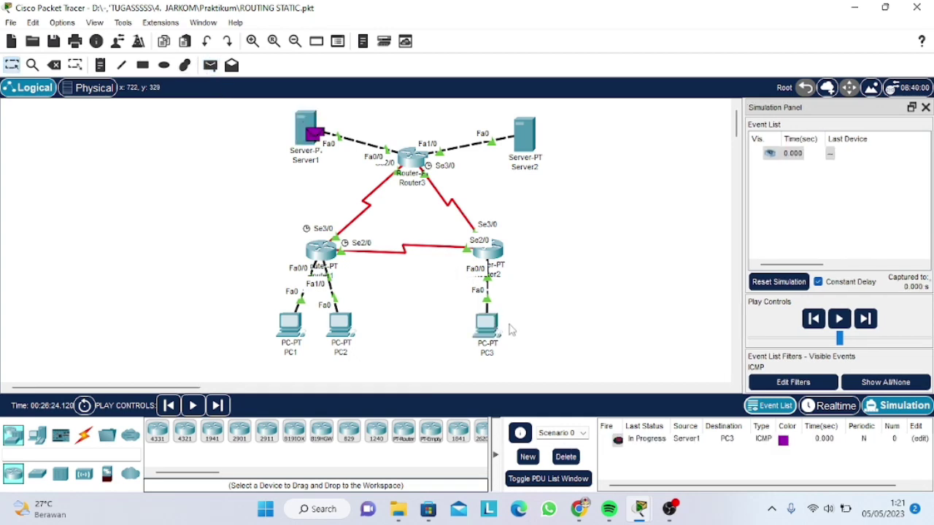
click(863, 319)
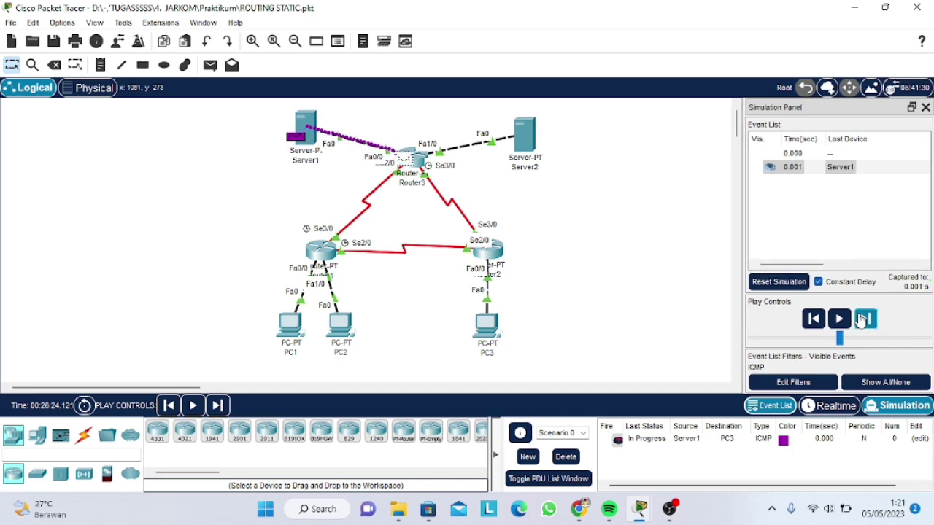
click(863, 319)
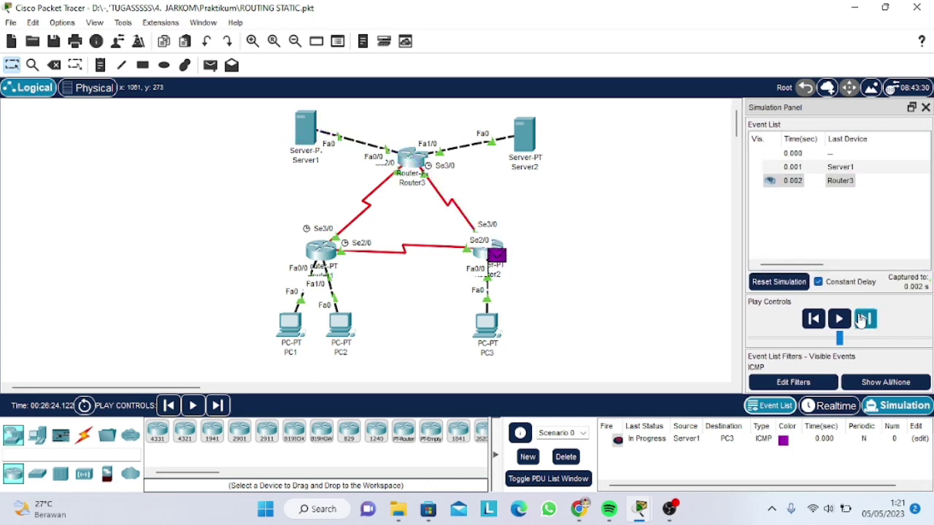
click(863, 320)
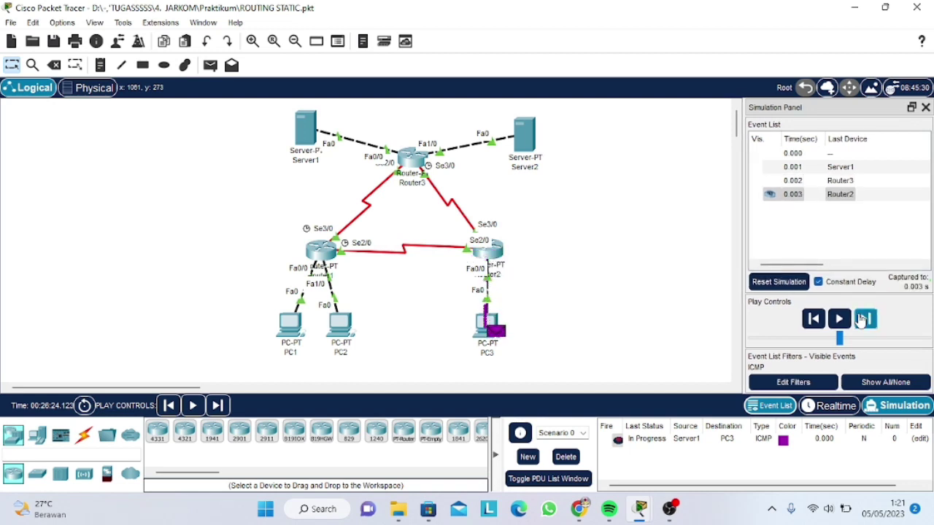
click(863, 320)
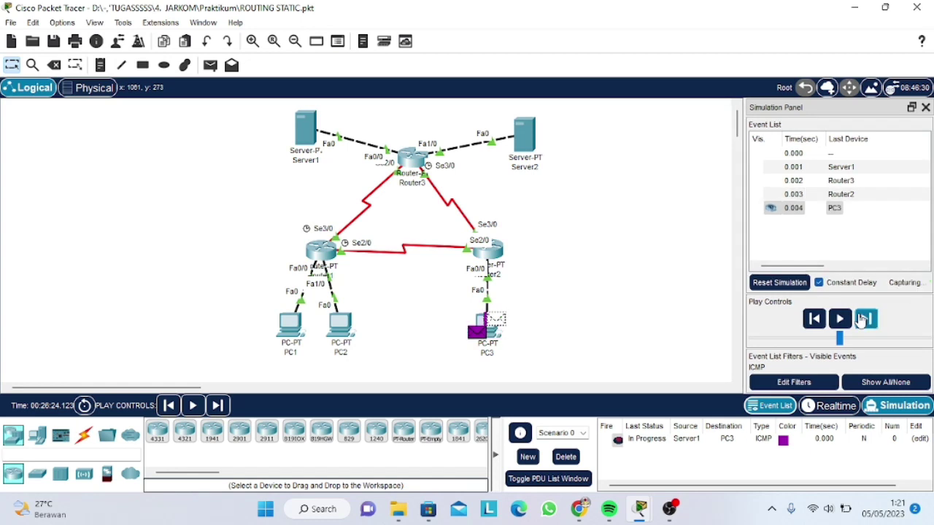
click(863, 319)
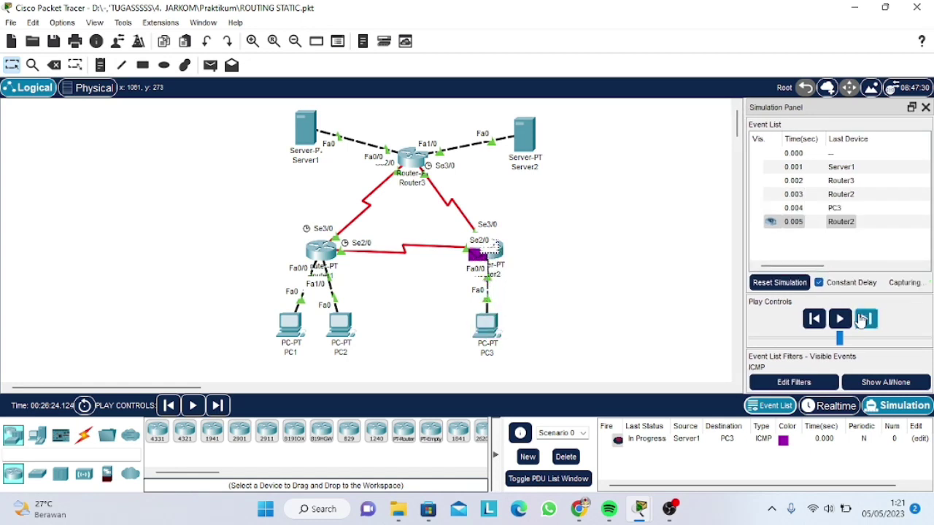
click(863, 320)
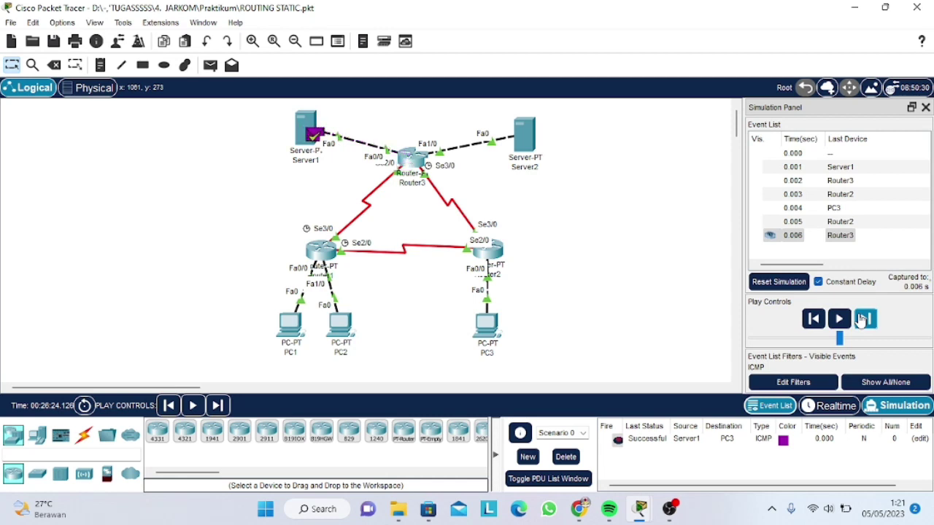
click(566, 456)
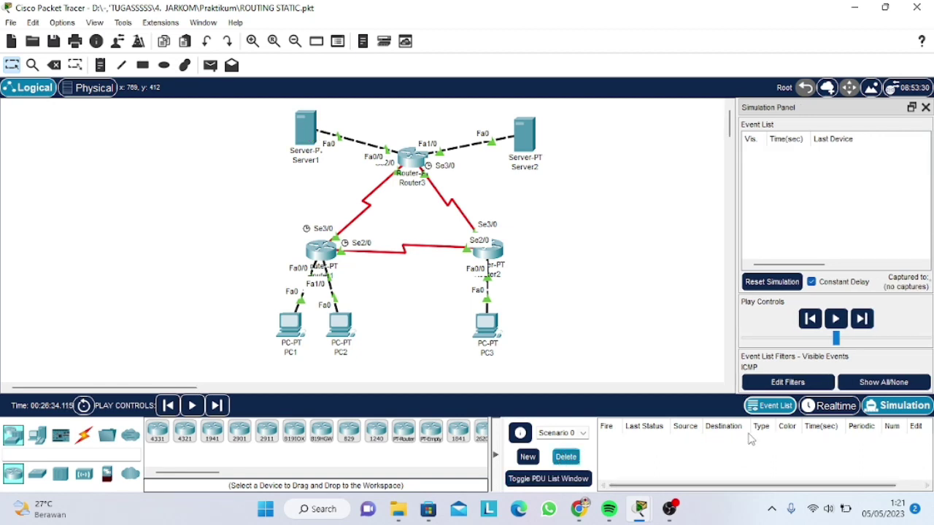
Step: Return to Realtime mode and run tracert 192.168.1.65 in PC1's Command Prompt
click(822, 413)
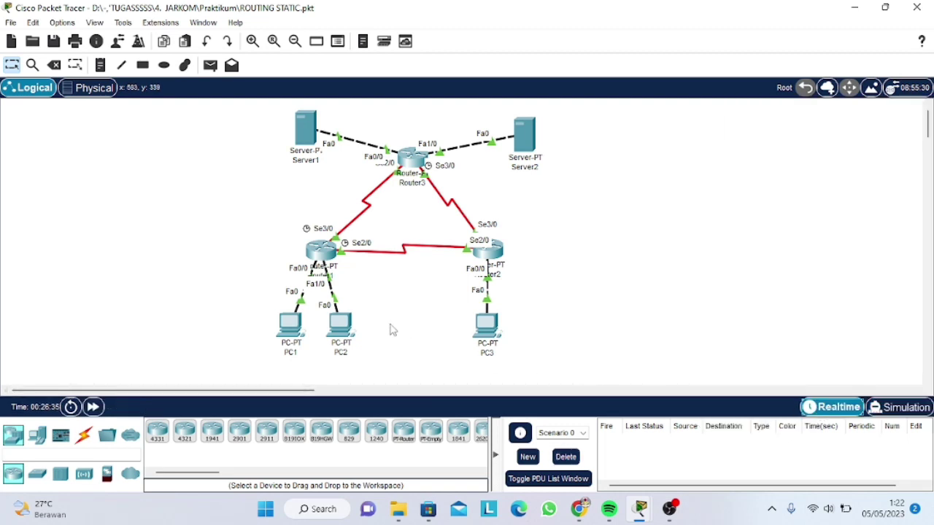
click(296, 324)
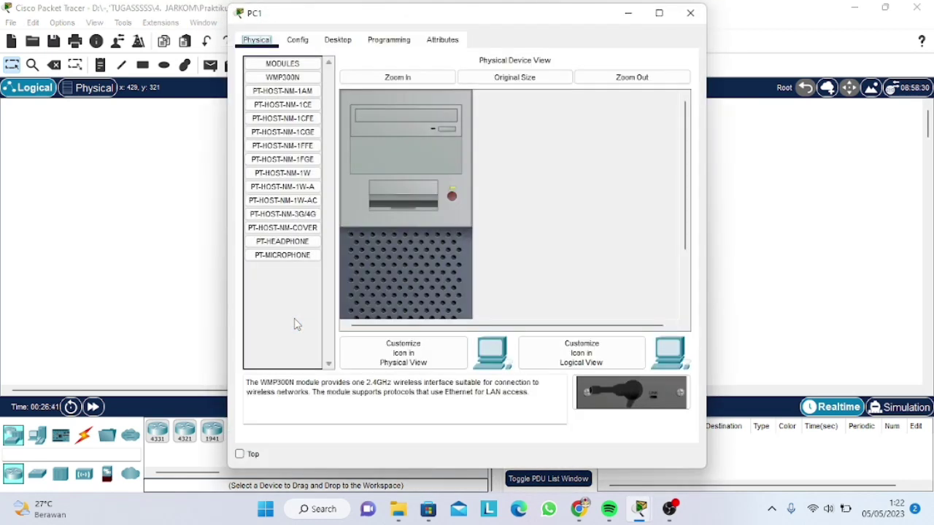
click(347, 44)
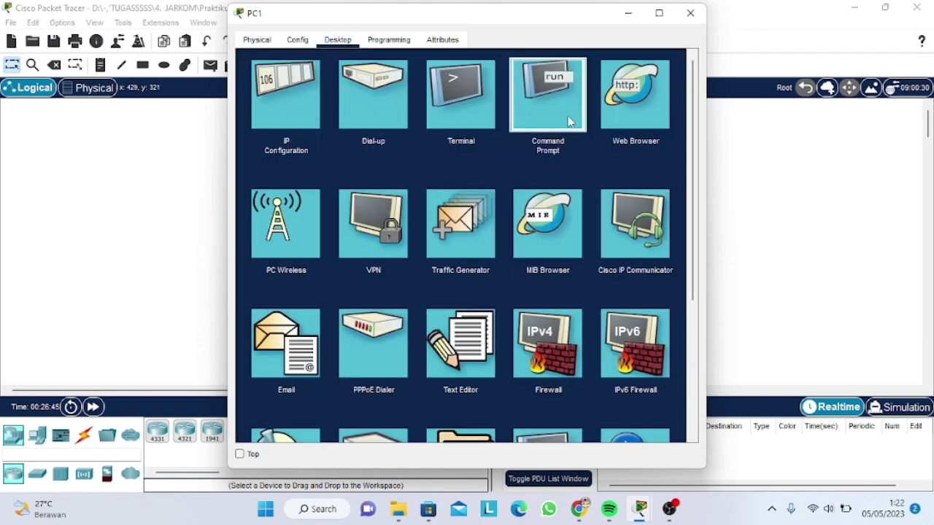
click(570, 122)
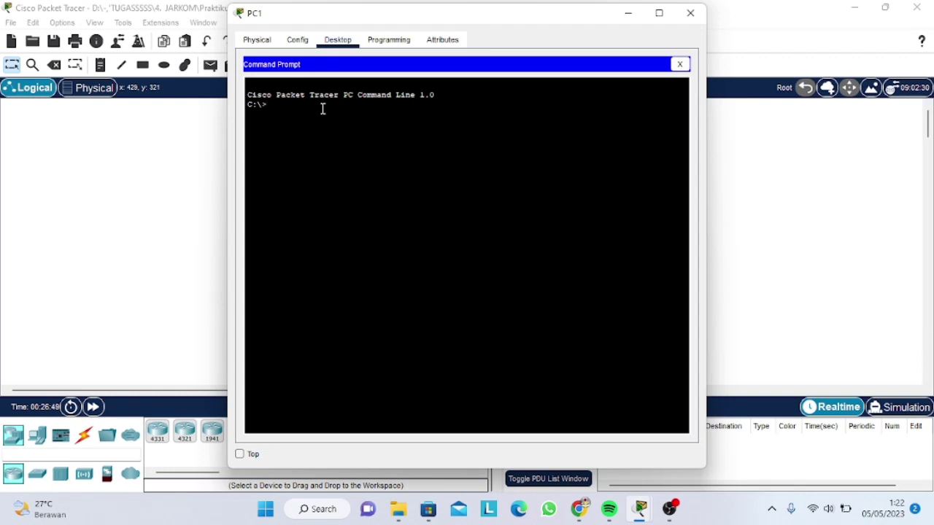
text(tracert 192.168.1.65)
key(Return)
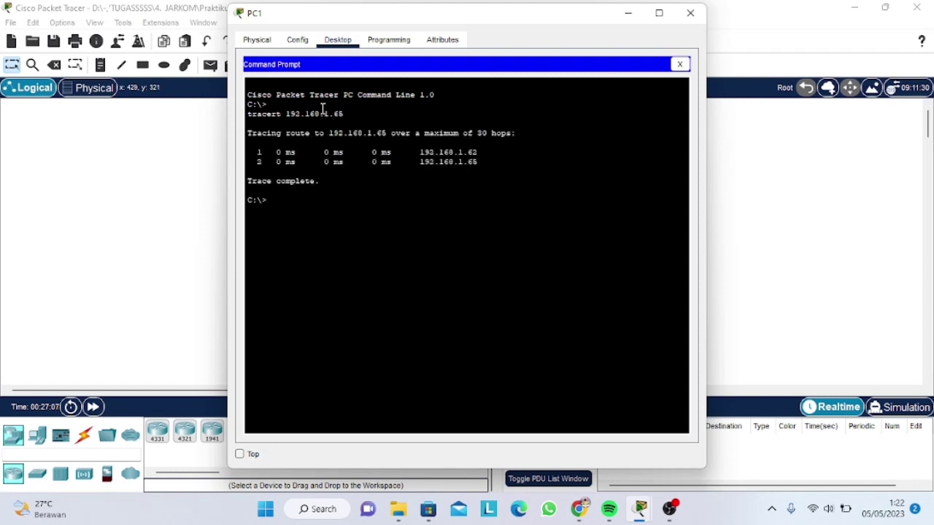
Step: Trace the route from PC1 to 192.168.1.253 with tracert
text(tracert)
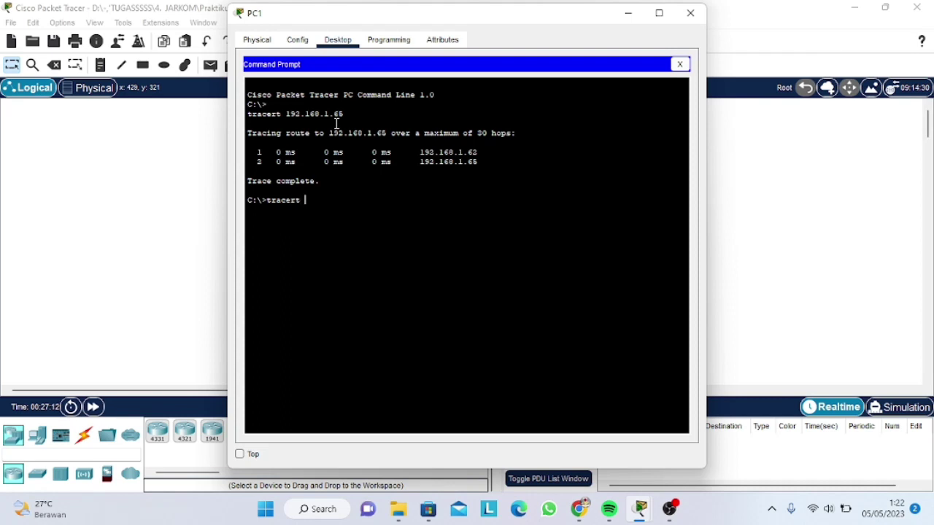
text( ip)
key(BackSpace)
text(192.168.1.253)
key(Return)
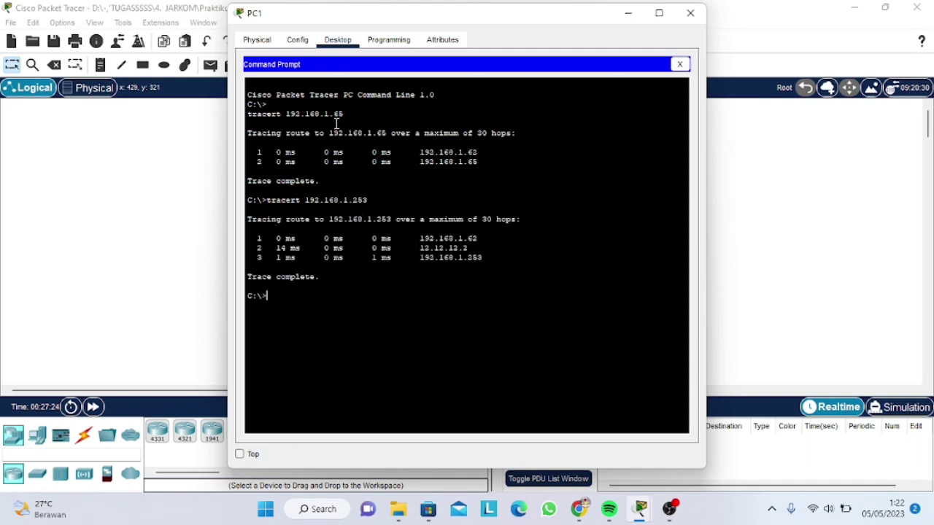
Step: Trace the routes from PC1 to 33.33.33.1 and 43.43.43.1 with tracert, and close the PC1 window
text(tracert 33.33.33.1)
key(Return)
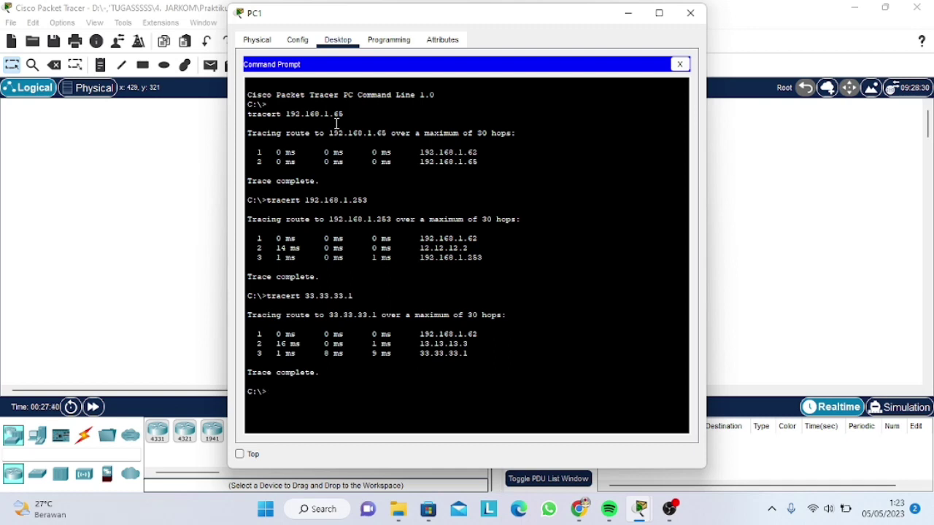
text(tracert 43.43.43.1)
key(Return)
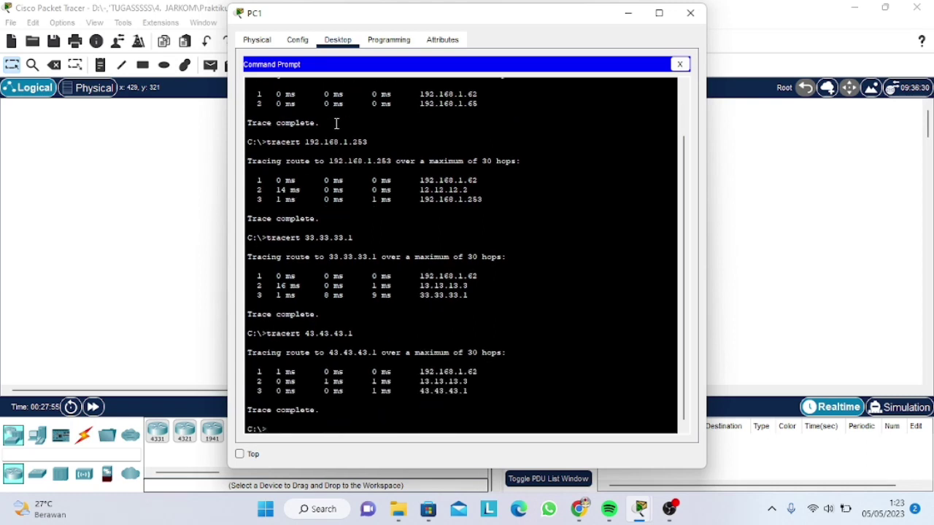
click(691, 14)
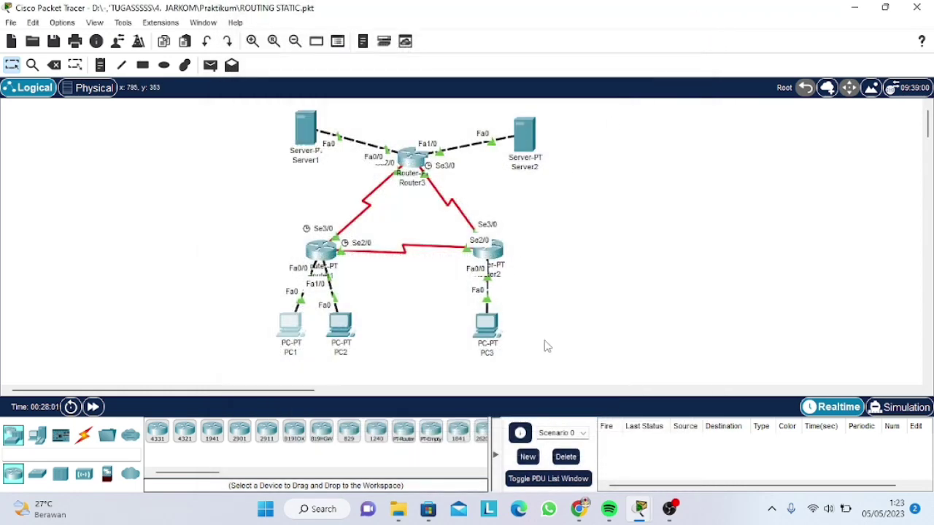
Step: Run tracert 192.168.1.1 in PC3's Command Prompt
click(486, 324)
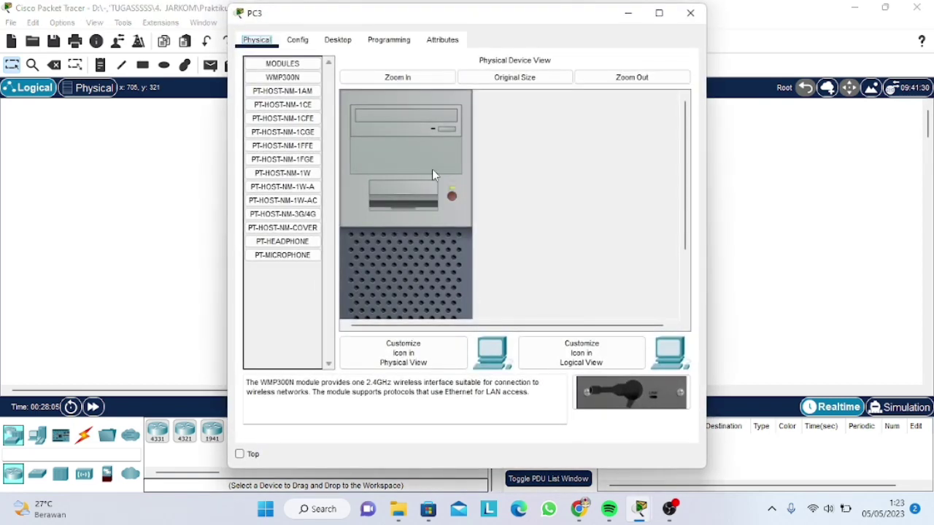
click(332, 41)
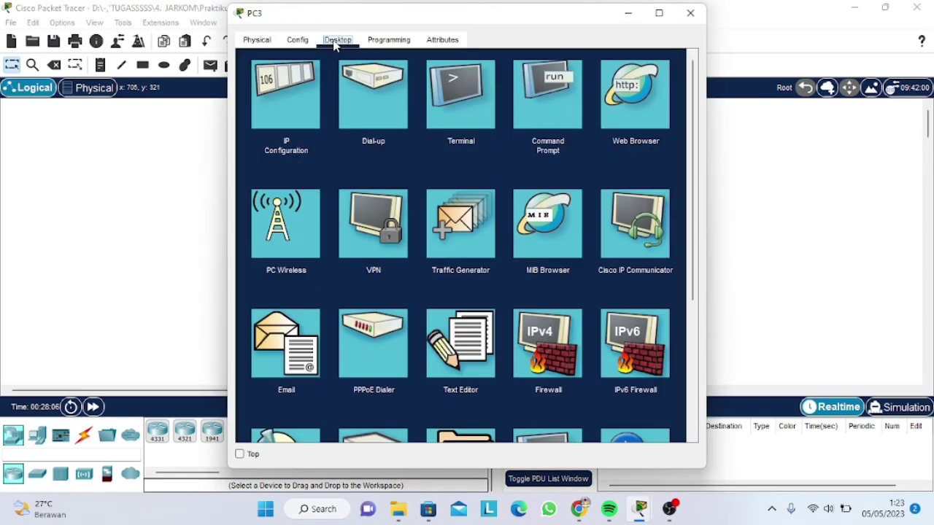
click(558, 122)
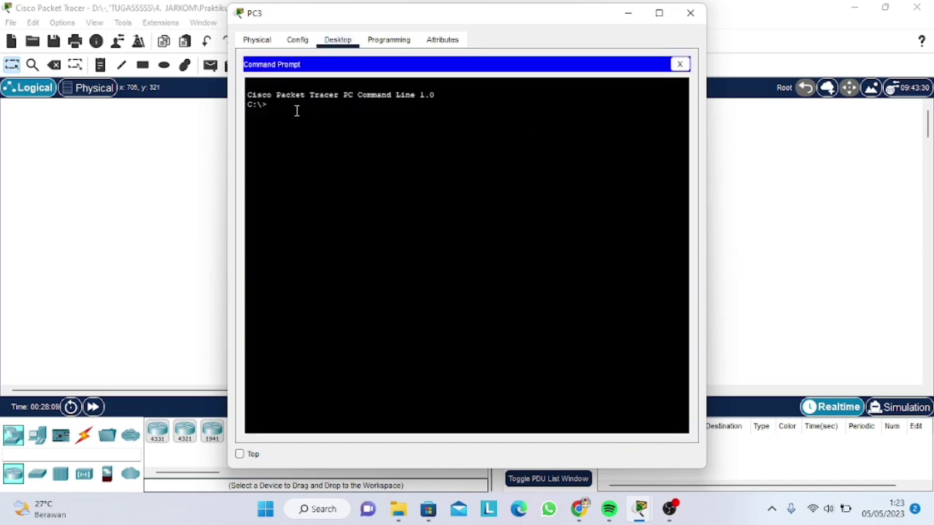
text(pracert)
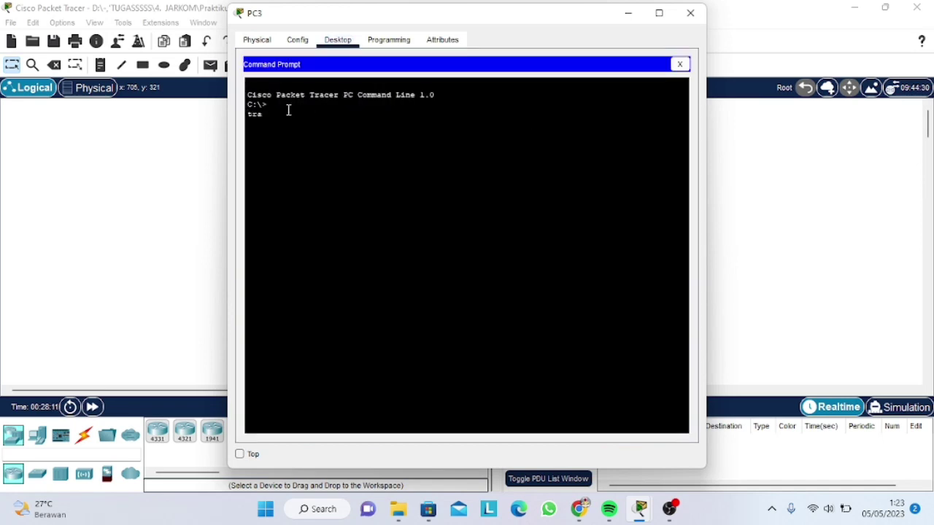
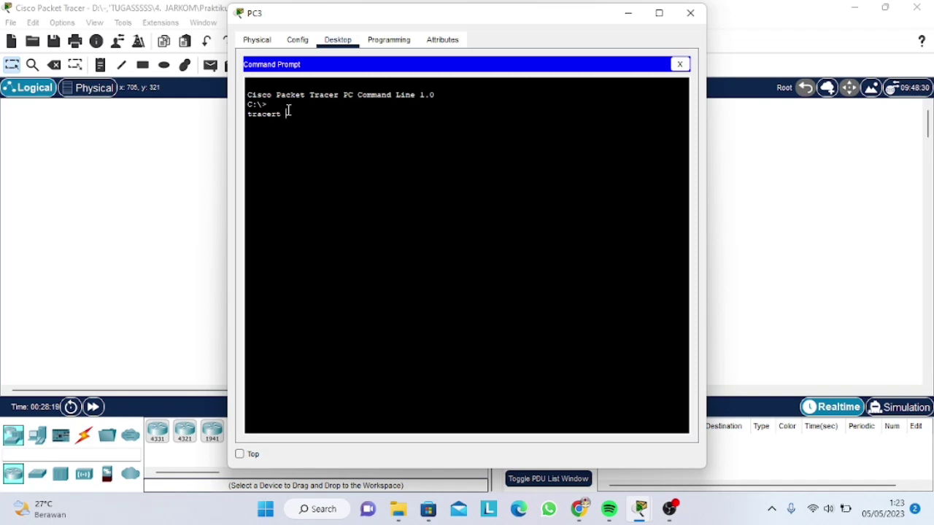
text(192.168.1.1)
key(Return)
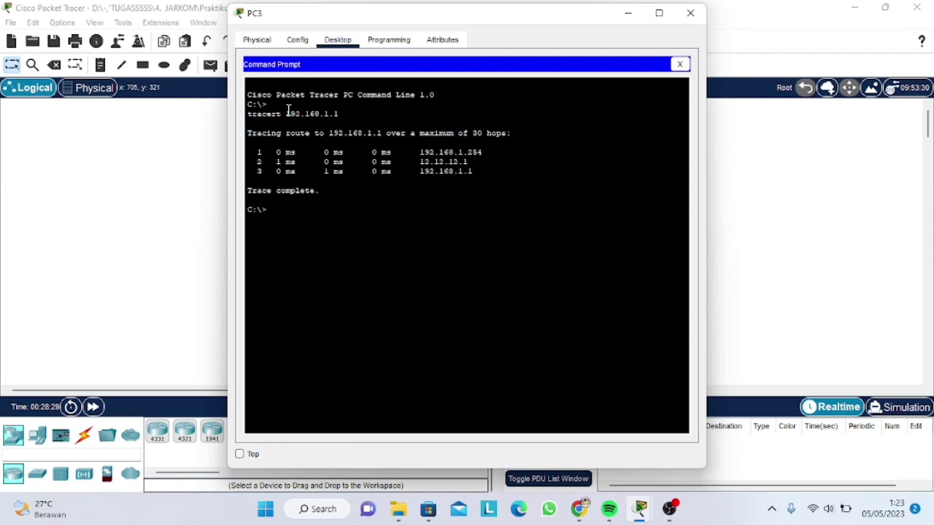
Step: Trace the routes from PC3 to 192.168.1.65 and 33.33.33.1 with tracert
text(tracert 192.168)
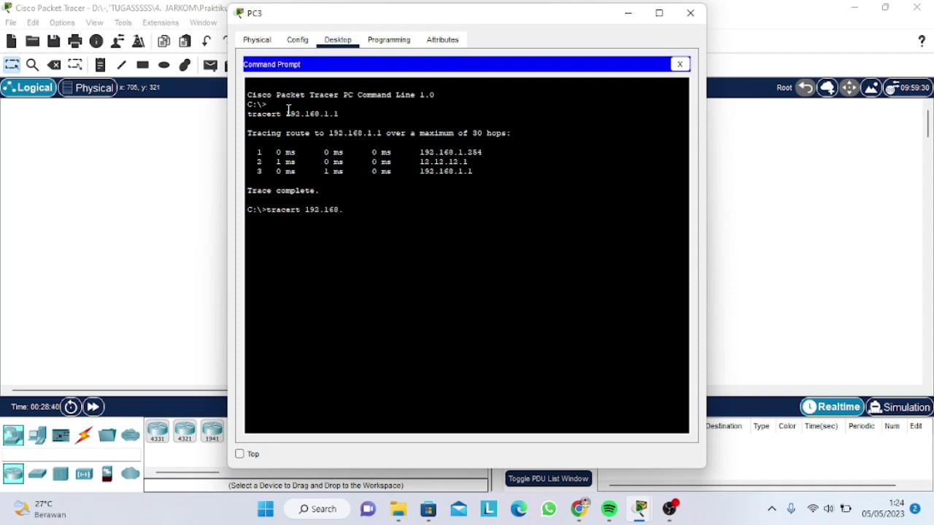
text(.1.65)
key(Return)
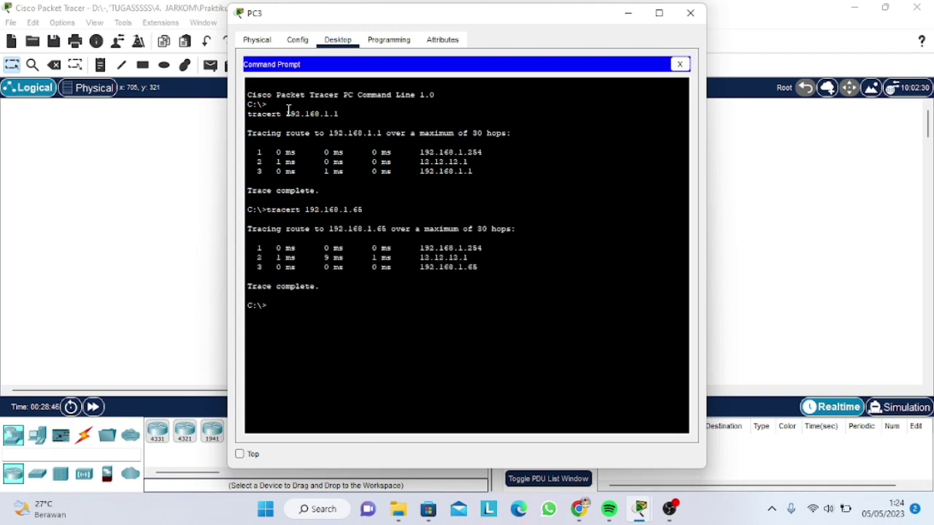
text(tracert 33.33.33.1)
key(Return)
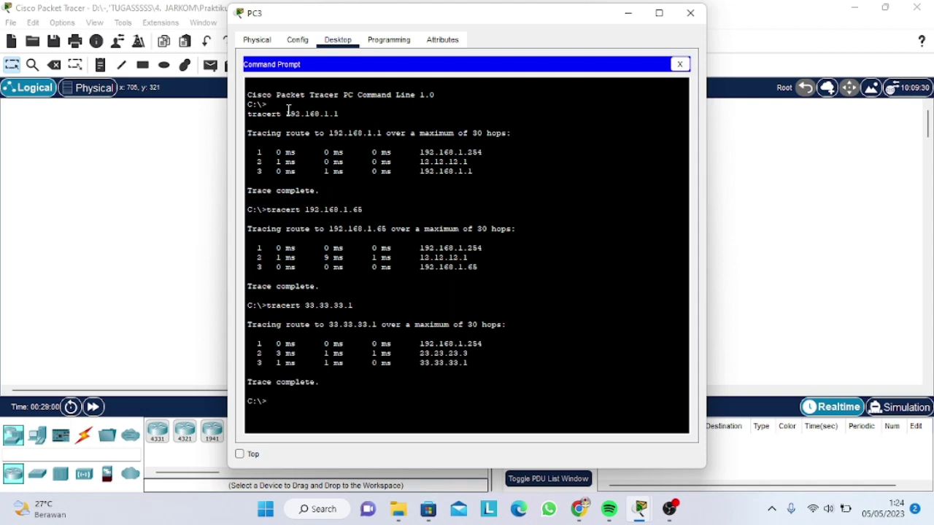
Step: Trace the route from PC3 to 43.43.43.1 with tracert and close the PC3 window
text(tracert)
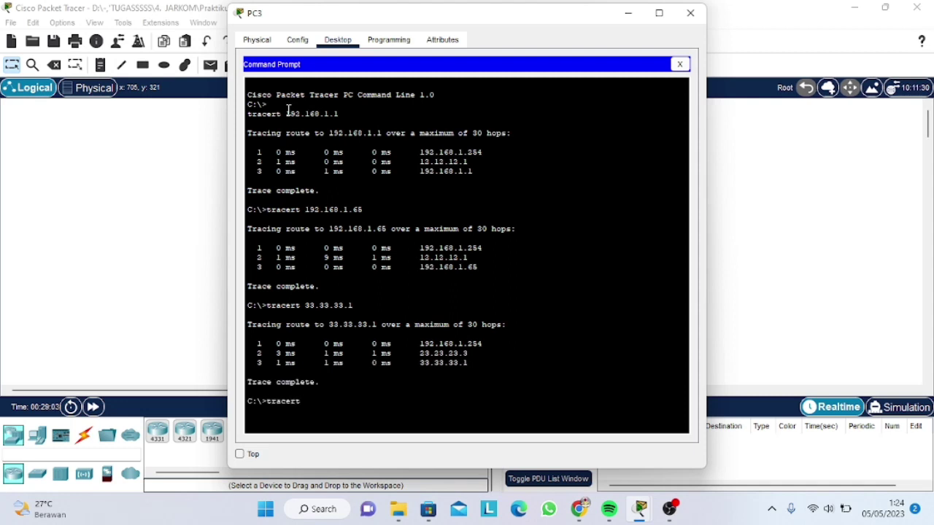
text( 43.4)
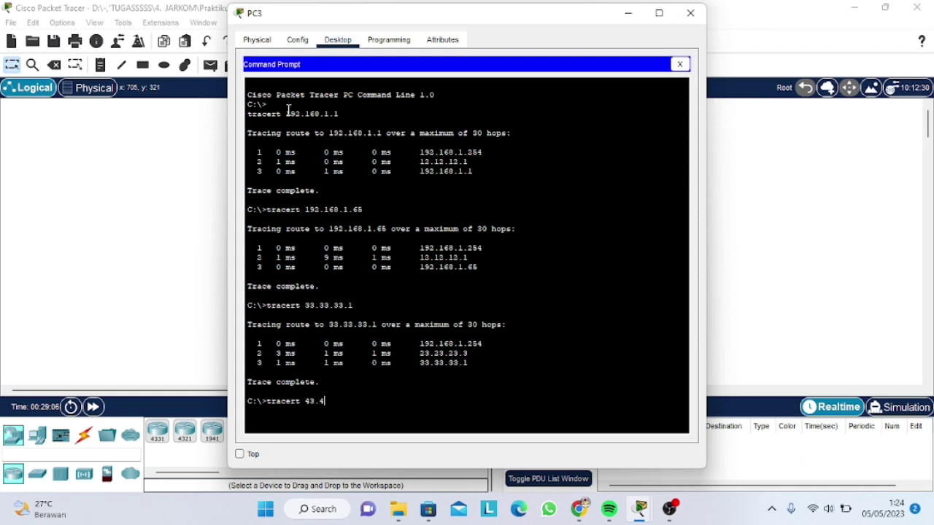
text(3.43.3)
key(BackSpace)
text(2)
key(BackSpace)
text(1)
key(Return)
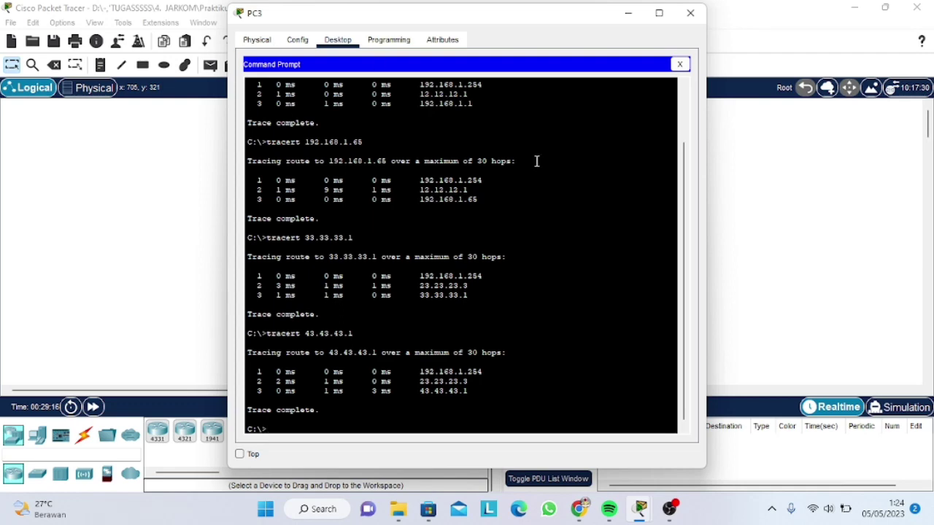
click(698, 20)
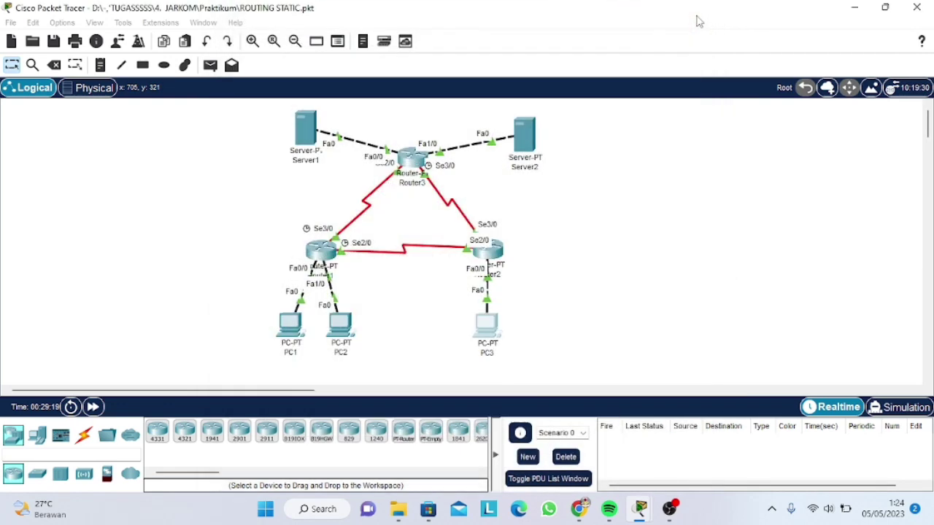
Step: Run tracert 43.43.43.1 in Server1's Command Prompt
click(306, 137)
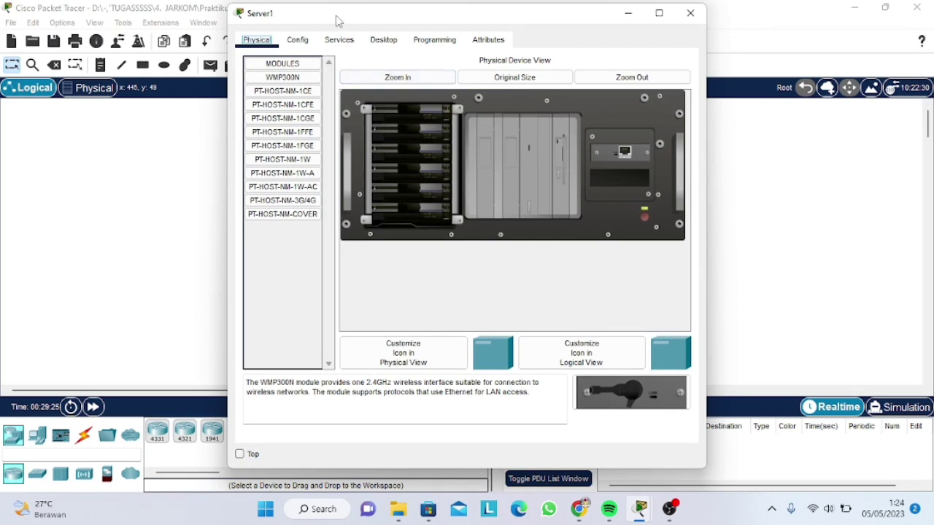
click(383, 41)
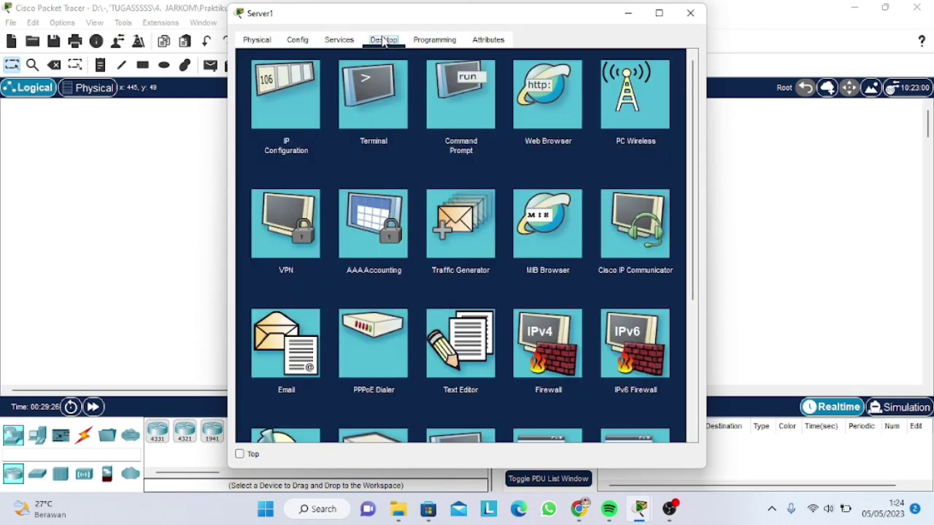
click(459, 108)
text(tr)
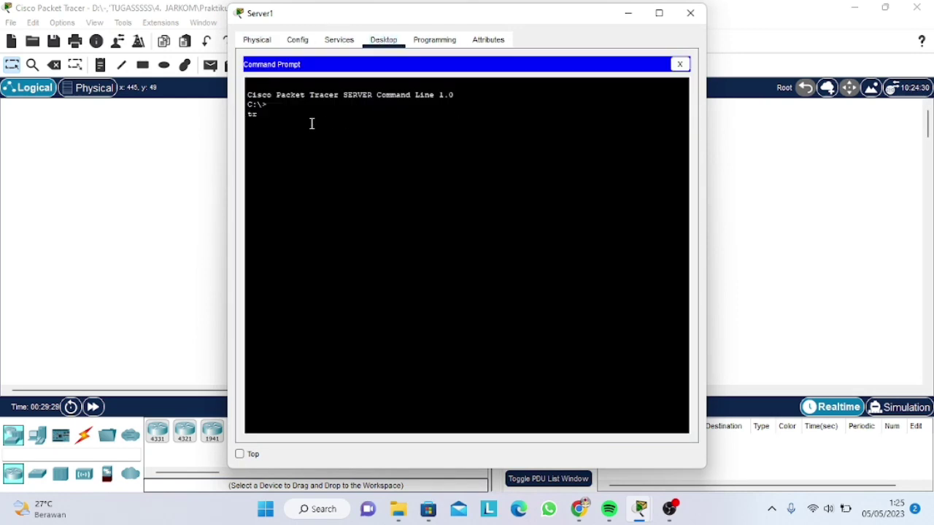
text(acert 43.43.43.2)
key(BackSpace)
text(1)
key(Return)
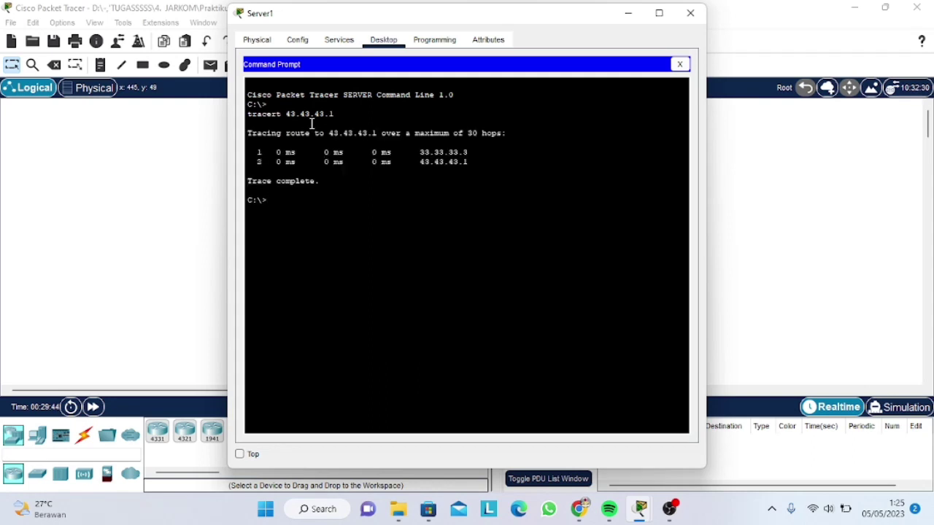
Step: Trace the routes from Server1 to 192.168.1.65 and 192.168.1.1 with tracert
text(tracert 192.168.1.65)
key(Return)
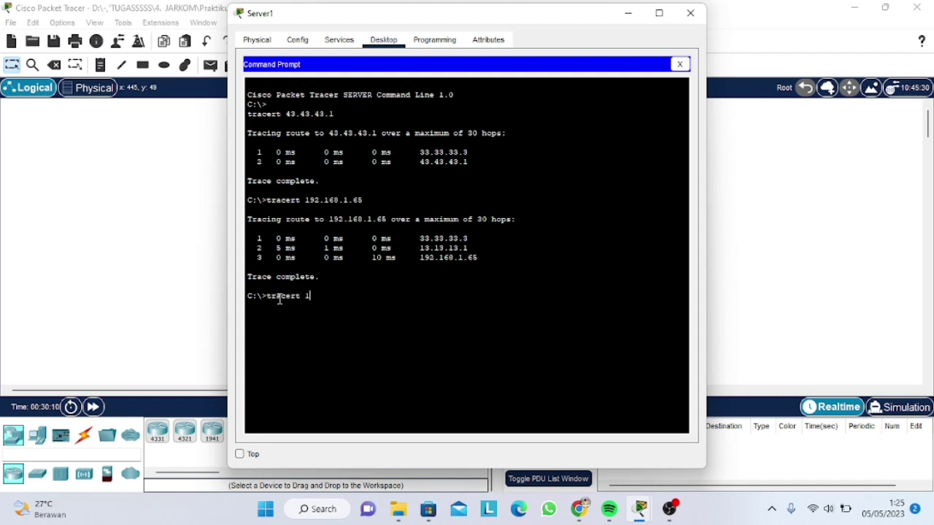
text(.168.1.1)
key(Return)
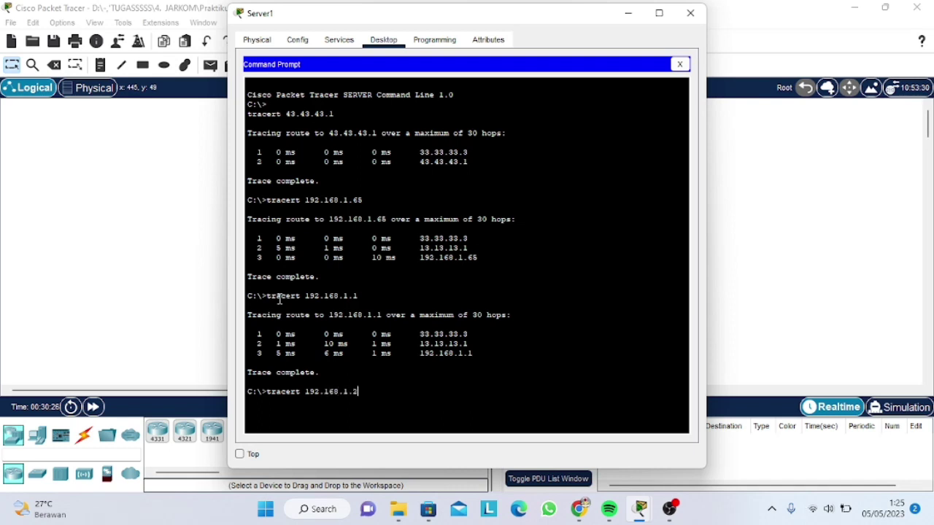
Step: Trace the route from Server1 to 192.168.1.253 with tracert and close the Server1 window
text(53)
key(Return)
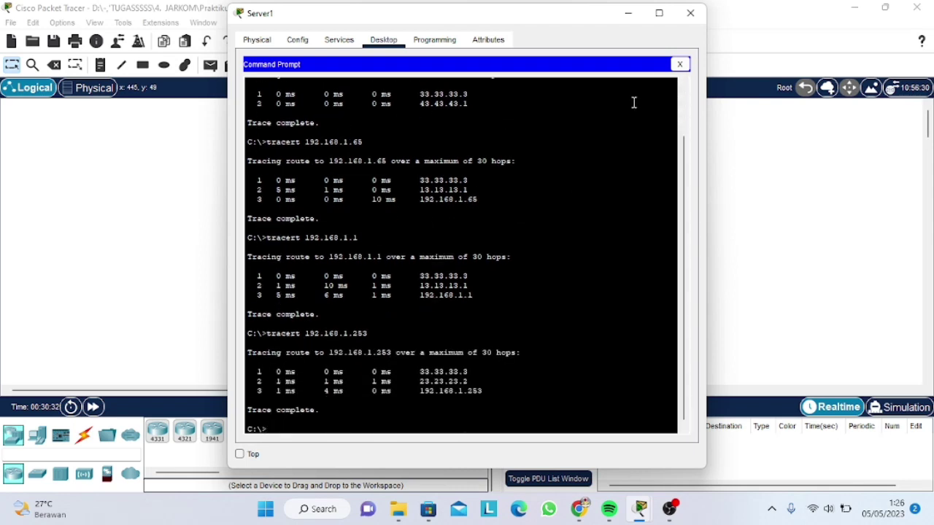
click(697, 15)
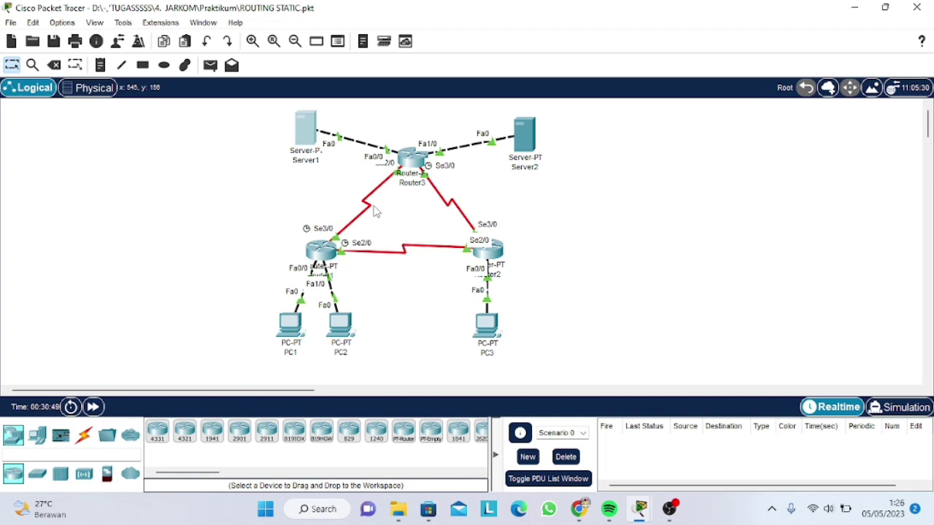
Step: Turn off the port status of Router3's Serial2/0 interface to cut its link to Router1
click(411, 162)
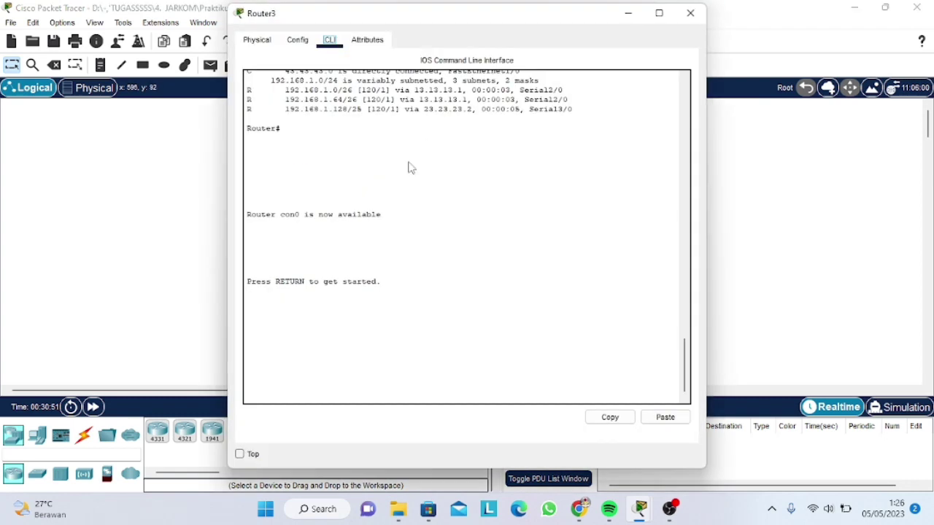
click(295, 40)
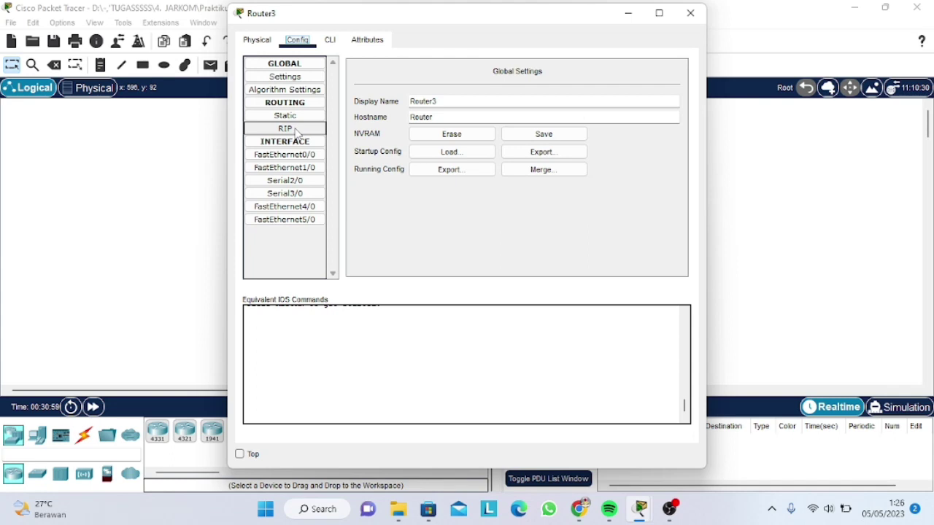
click(290, 187)
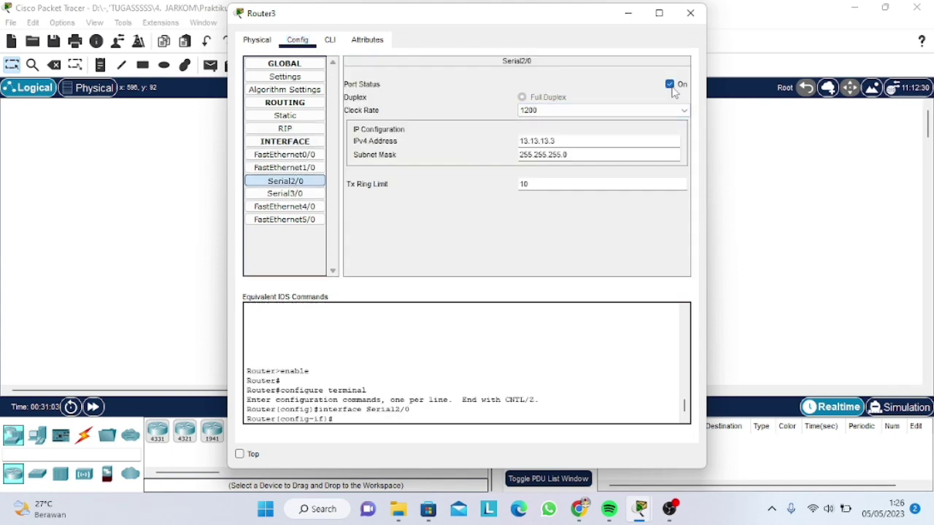
click(670, 85)
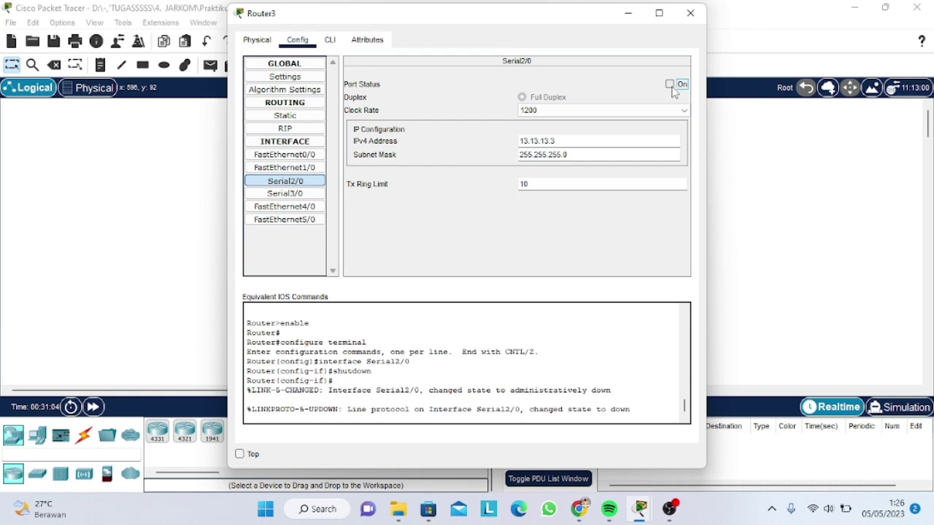
click(690, 14)
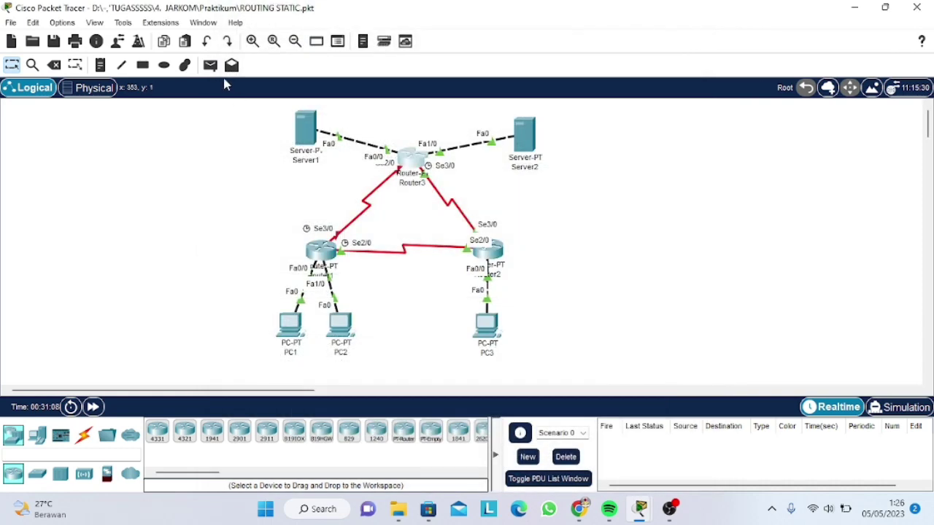
Step: Add a simple PDU from PC1 to PC2, and switch to Simulation mode with only ICMP as the event filter
click(210, 65)
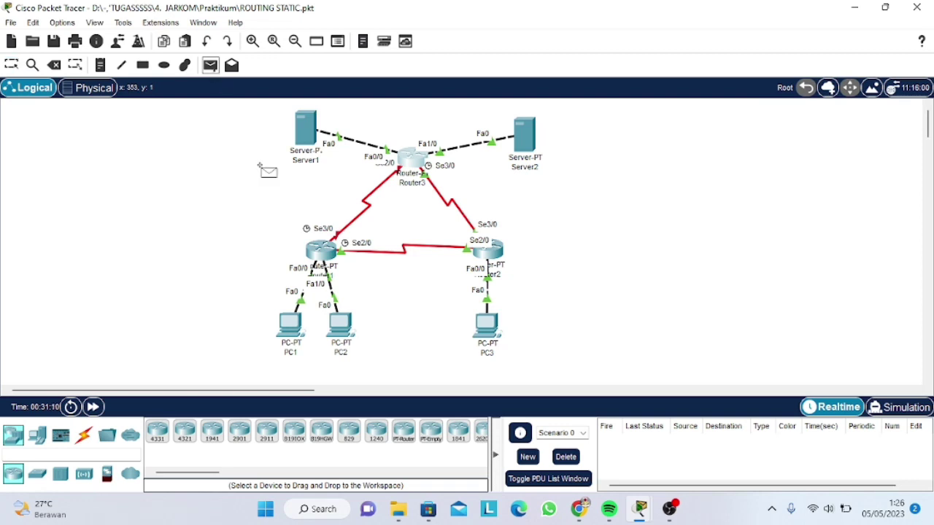
click(290, 318)
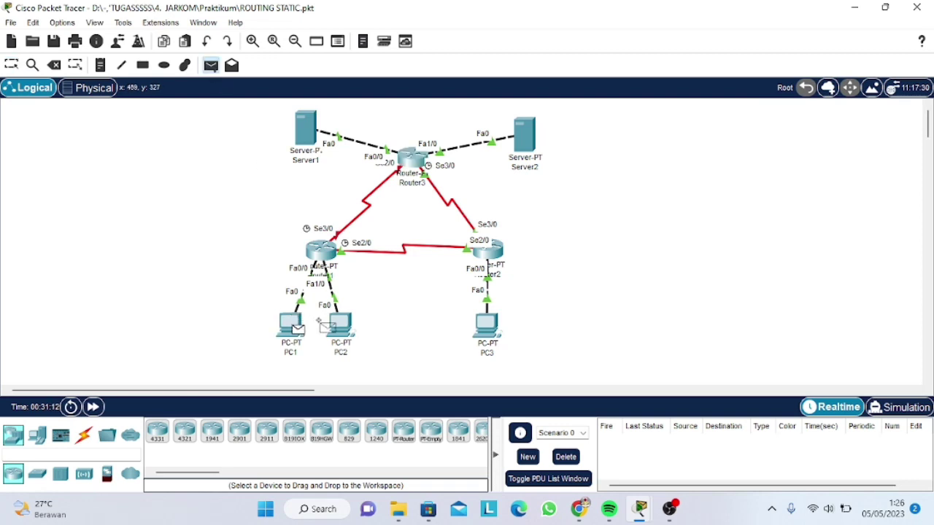
click(338, 329)
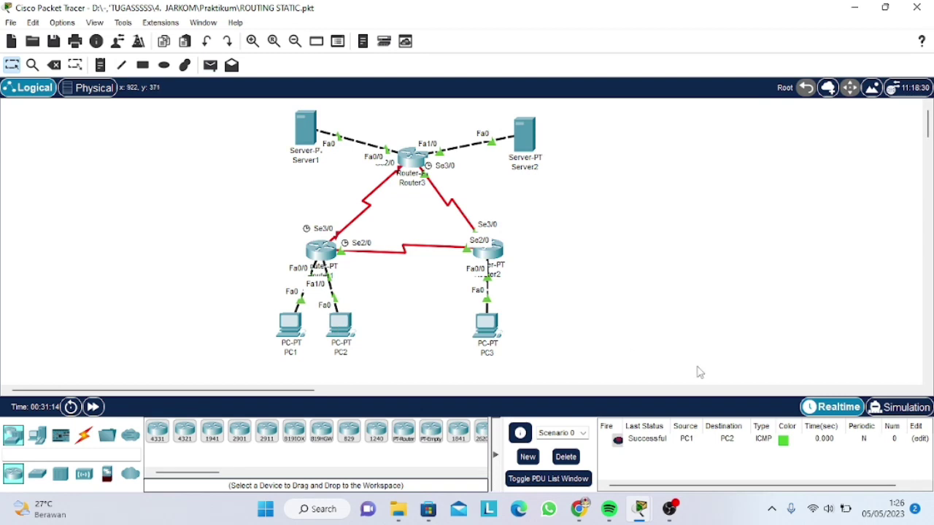
click(876, 410)
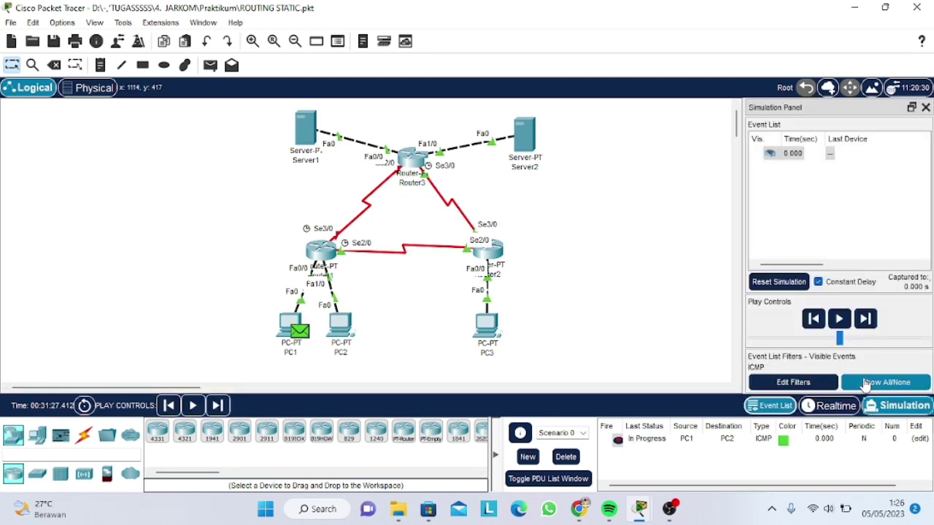
click(834, 384)
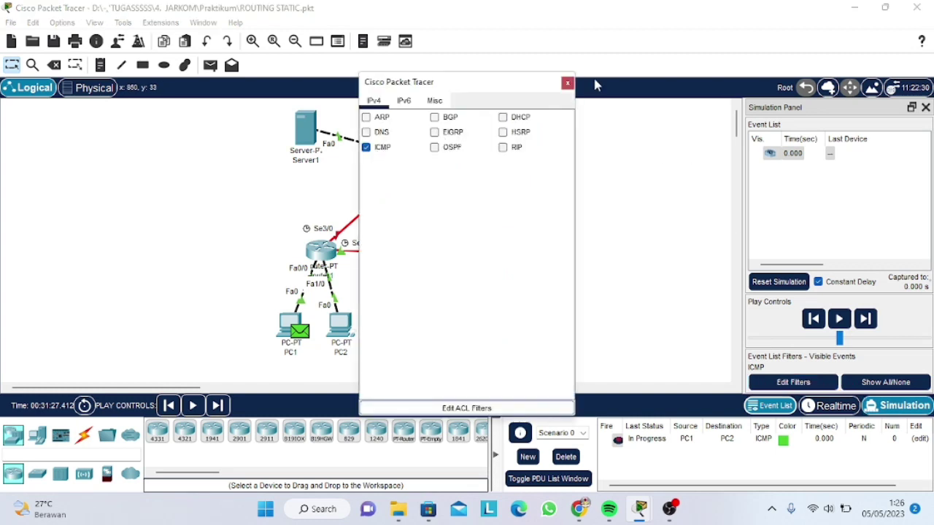
click(567, 82)
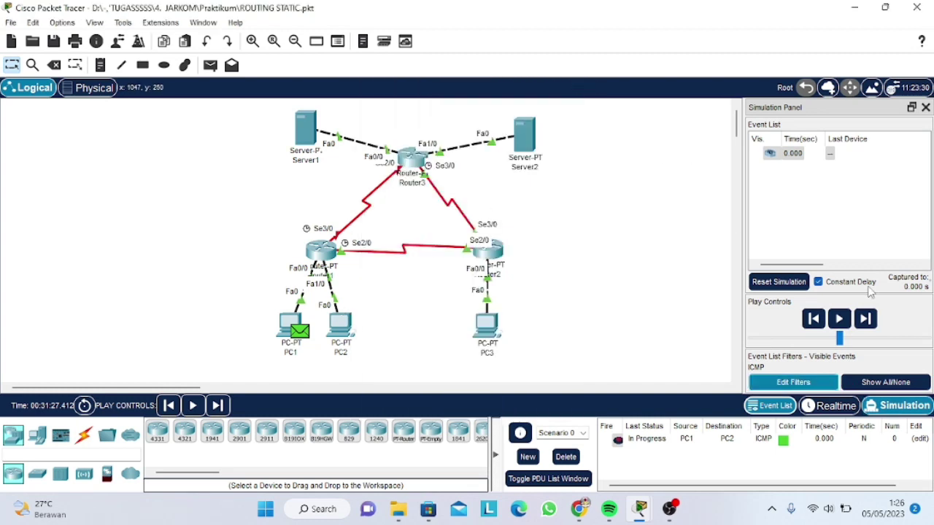
Step: Advance the simulation event by event until the PC1-to-PC2 packet's reply returns to PC1
click(865, 319)
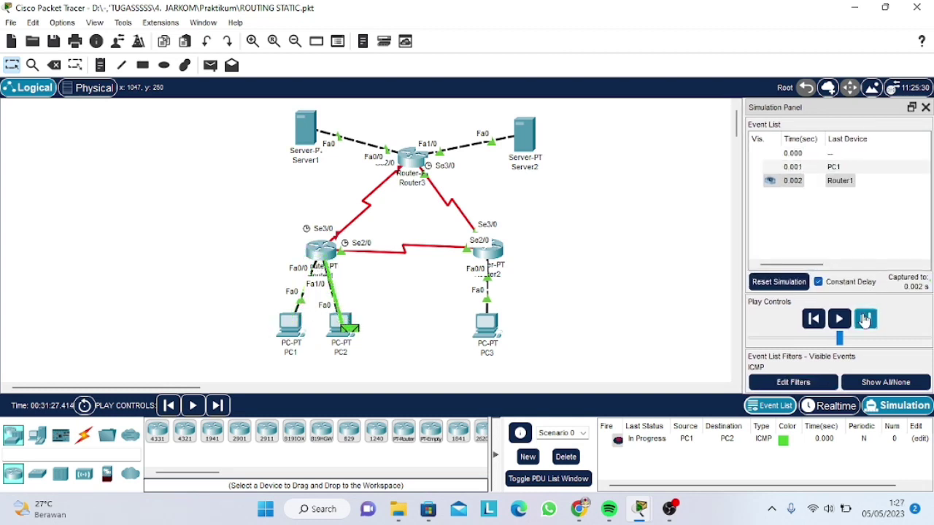
click(865, 319)
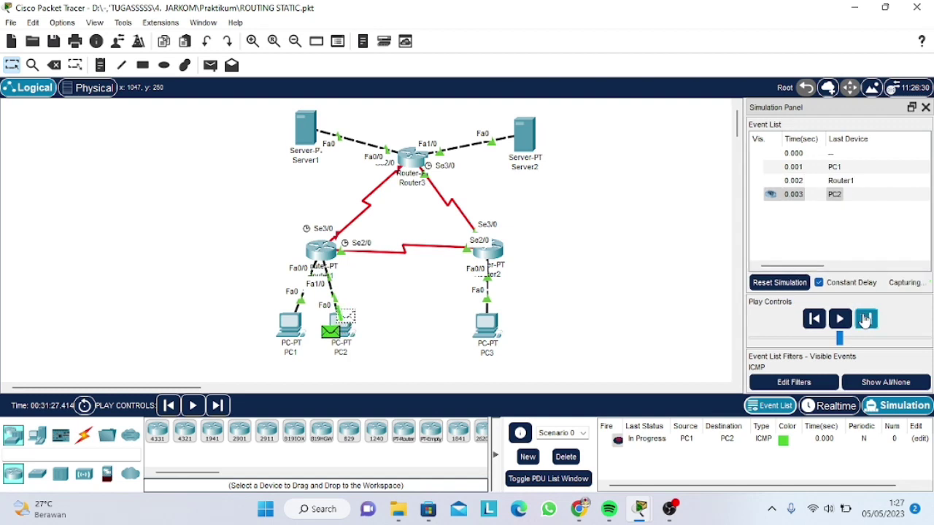
click(865, 318)
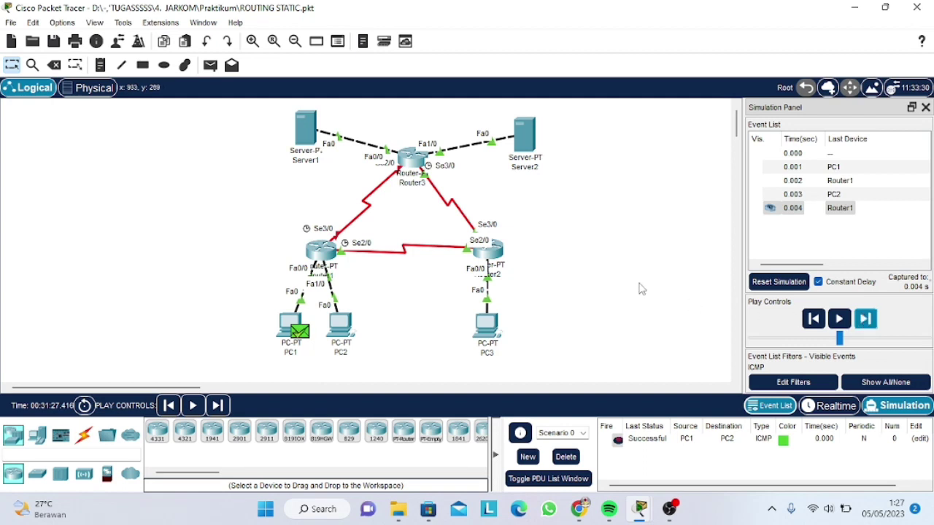
Step: Delete the current PDU scenario and add a simple PDU from PC1 to PC3
click(565, 458)
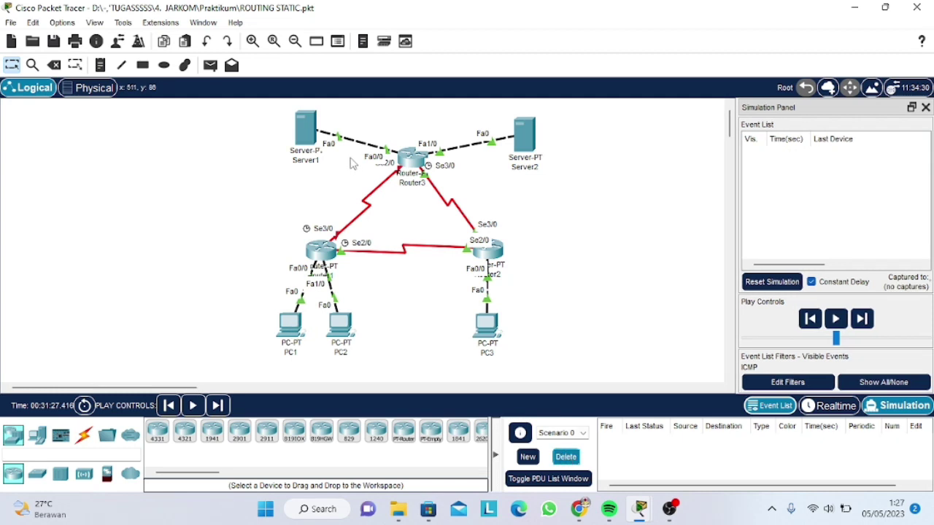
click(210, 65)
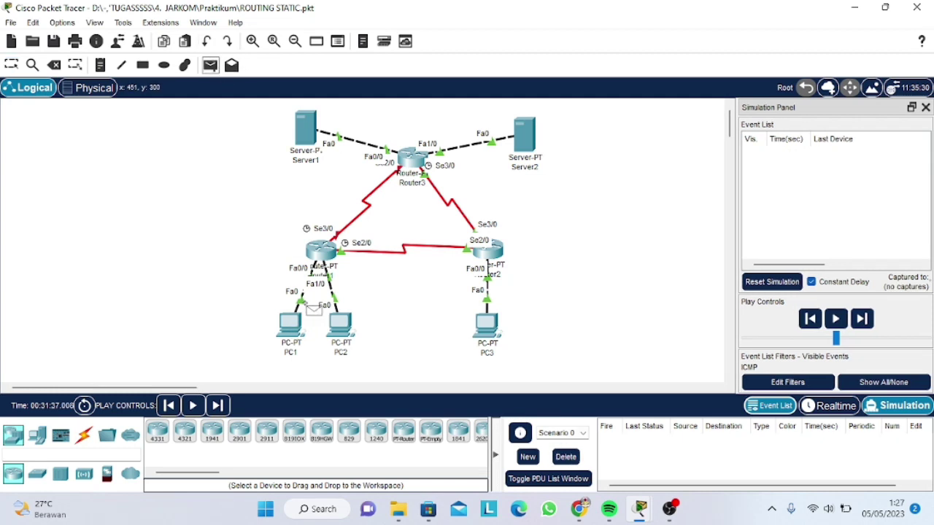
click(291, 322)
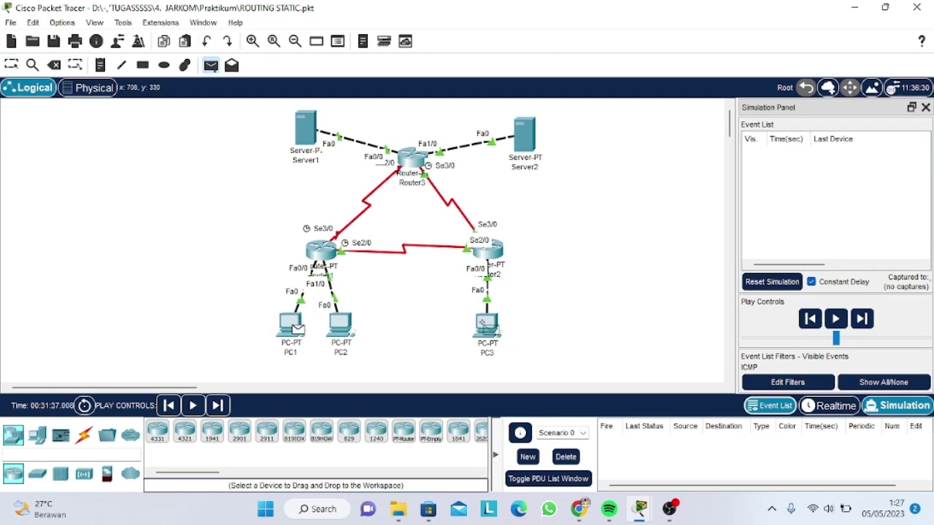
click(487, 322)
Step: Advance the simulation event by event until the PC1-to-PC3 packet's reply returns to PC1
click(868, 330)
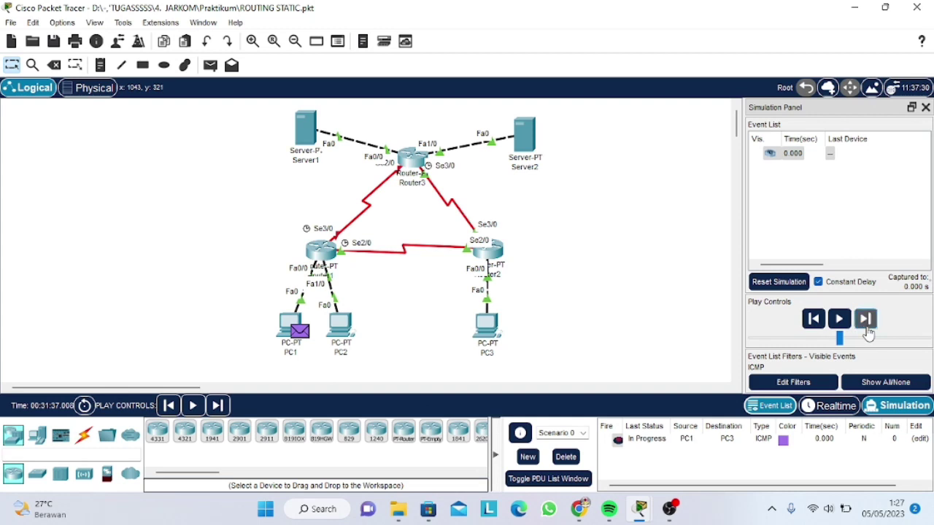
click(866, 321)
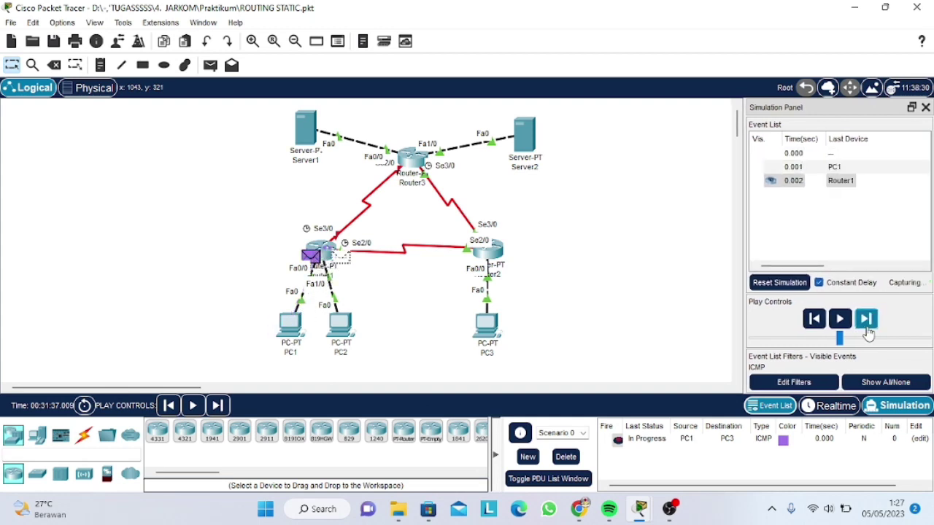
click(868, 332)
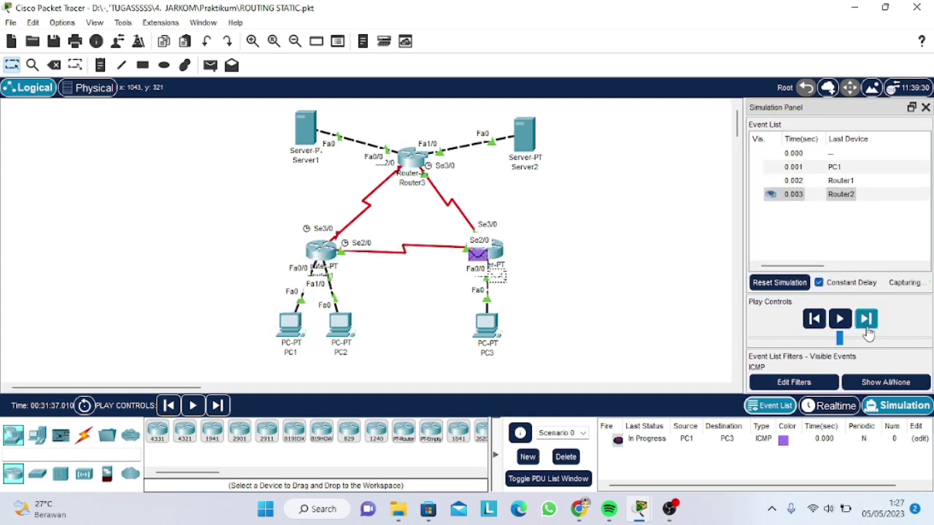
click(868, 332)
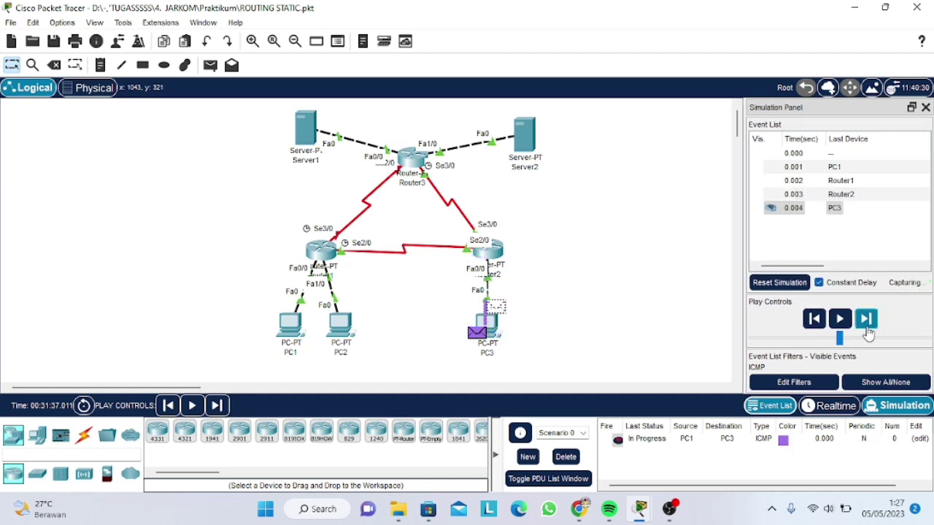
click(867, 332)
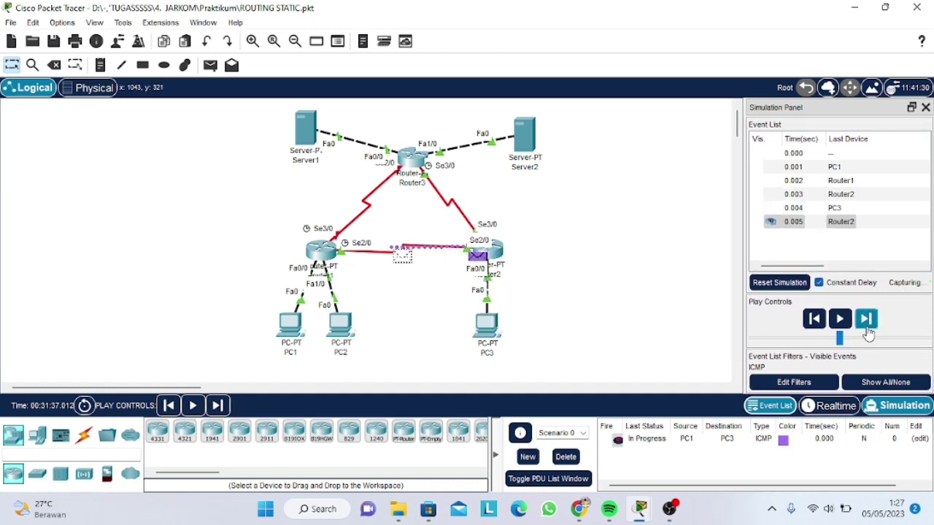
click(868, 332)
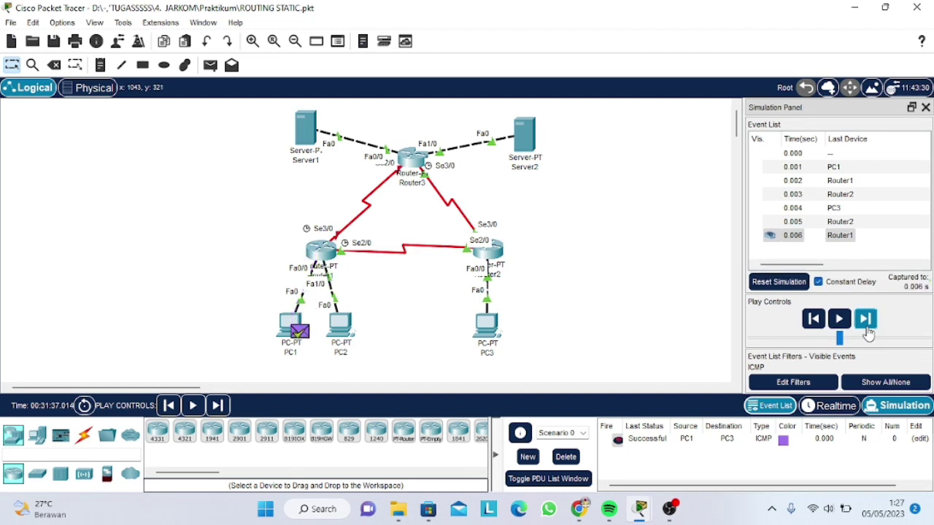
Step: Delete the PC1-to-PC3 scenario and add a simple PDU from PC1 to Server1
click(566, 457)
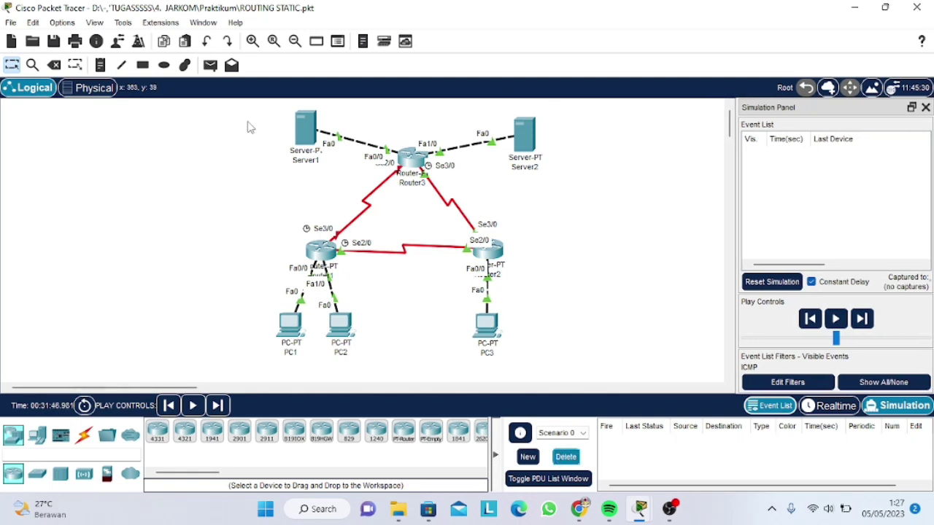
click(210, 65)
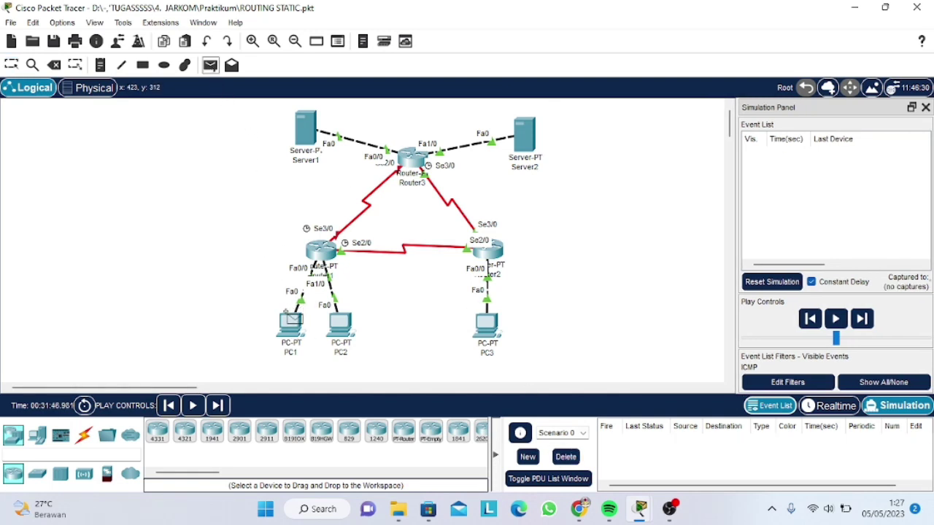
click(292, 324)
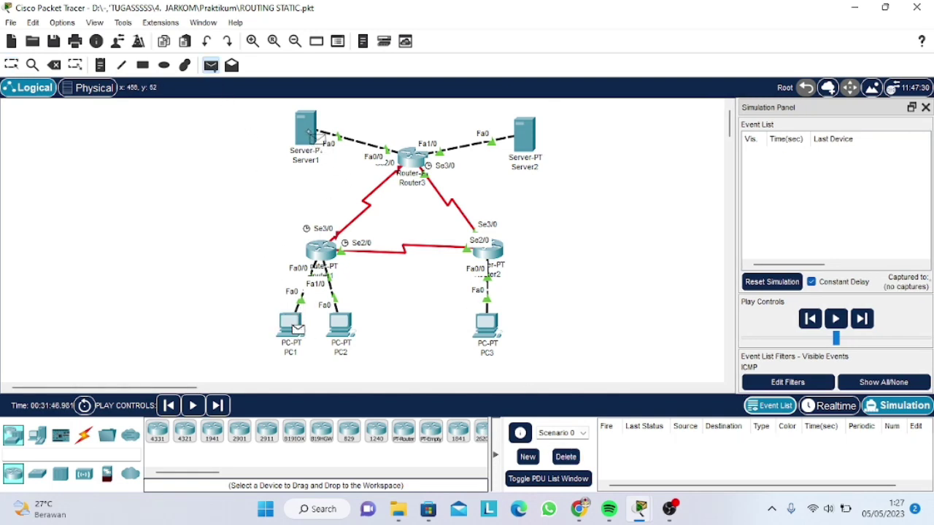
click(305, 130)
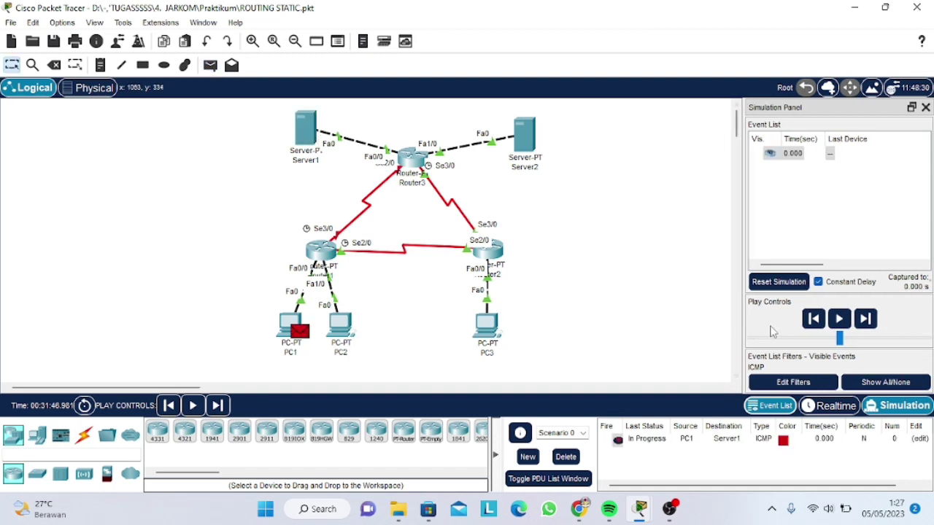
Step: Advance the simulation event by event to follow the packet from PC1 to Server1 and its reply back to PC1
click(865, 320)
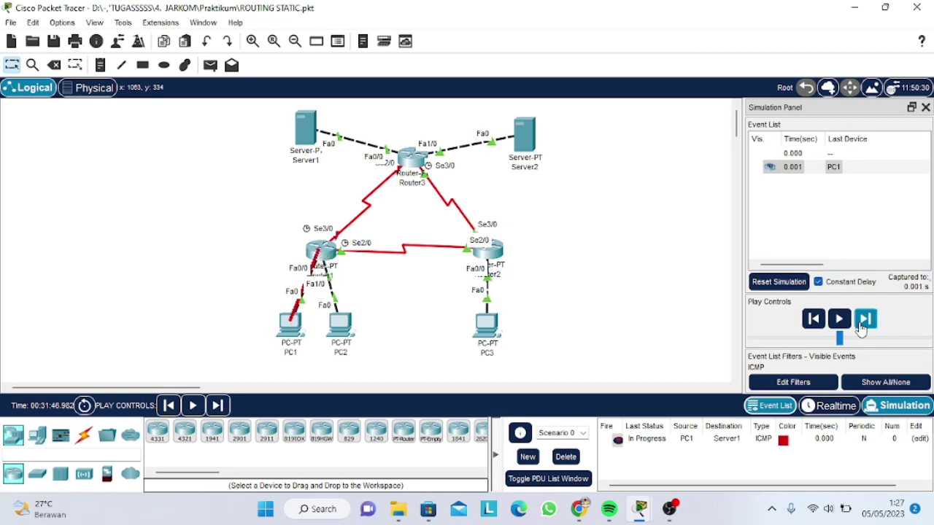
click(861, 327)
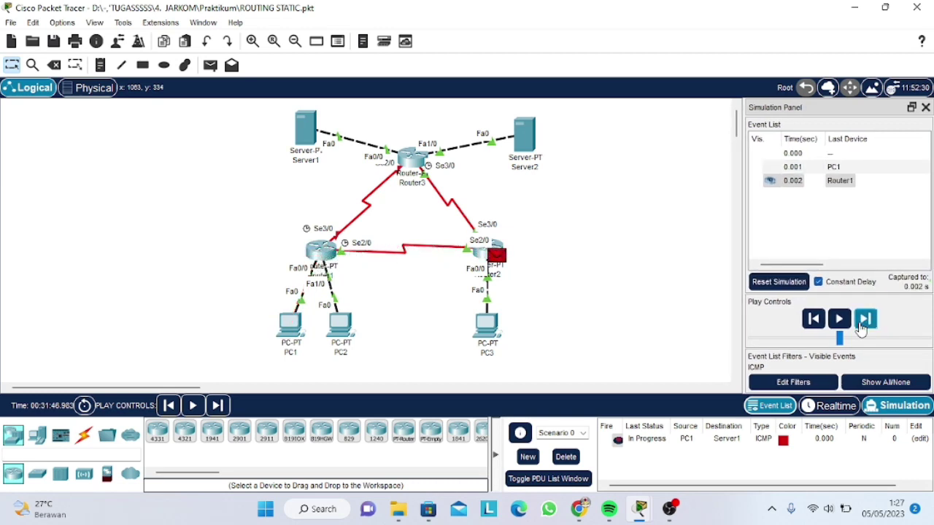
click(861, 327)
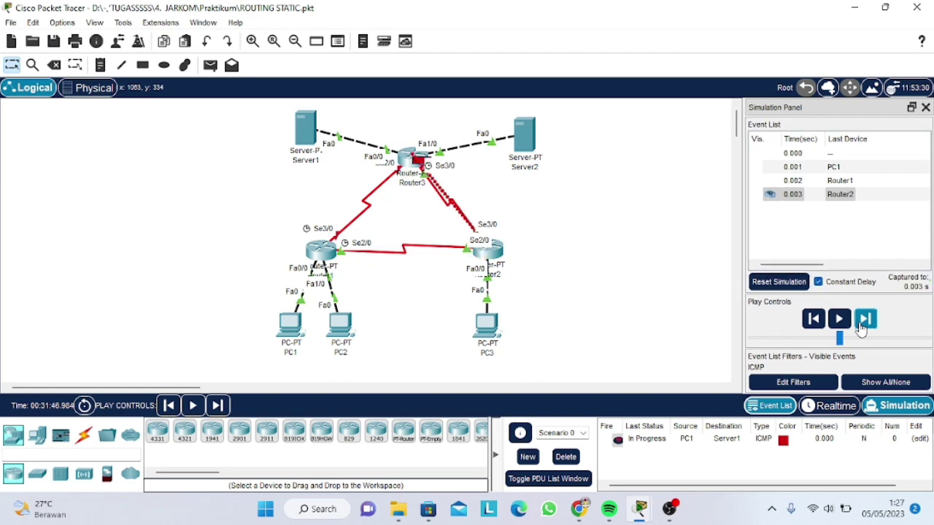
click(860, 327)
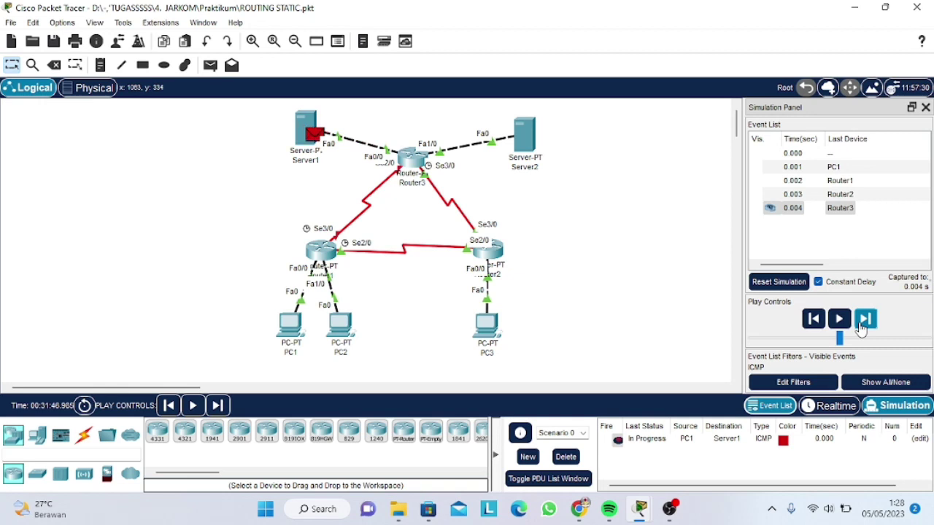
click(861, 327)
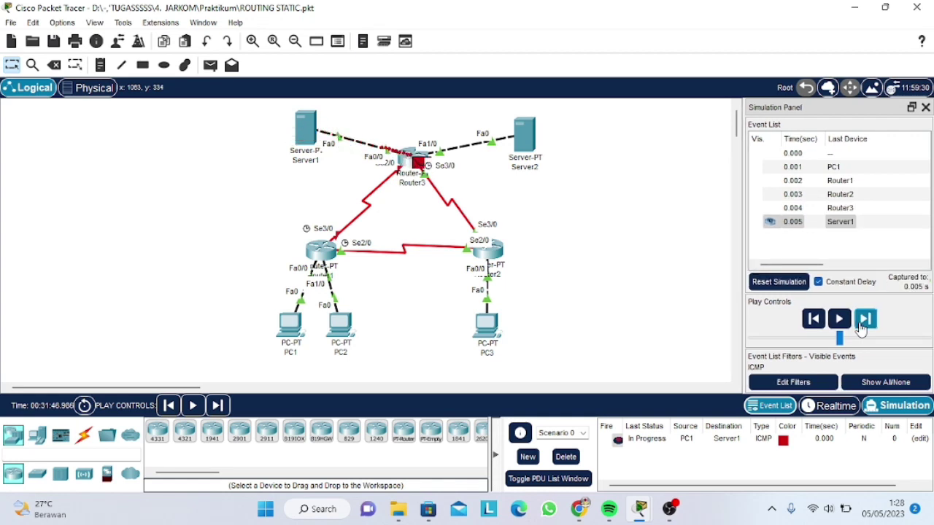
click(861, 327)
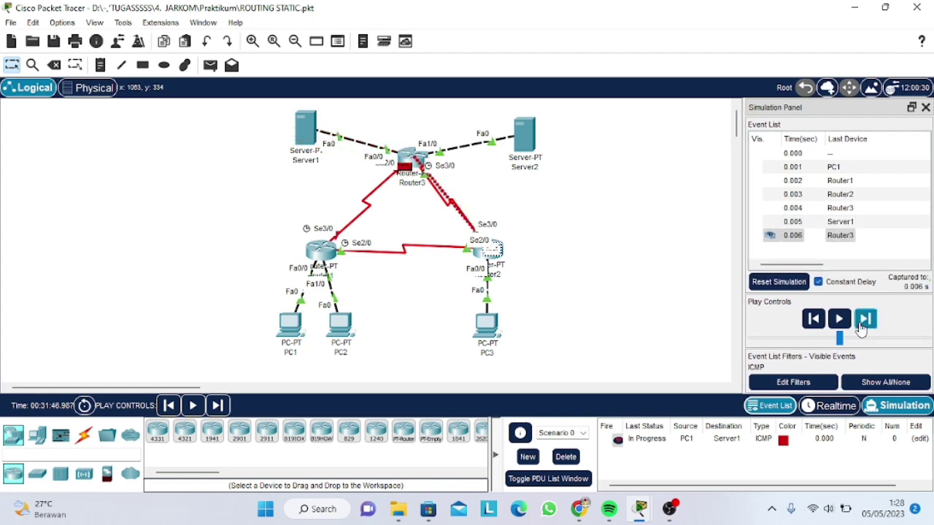
click(861, 327)
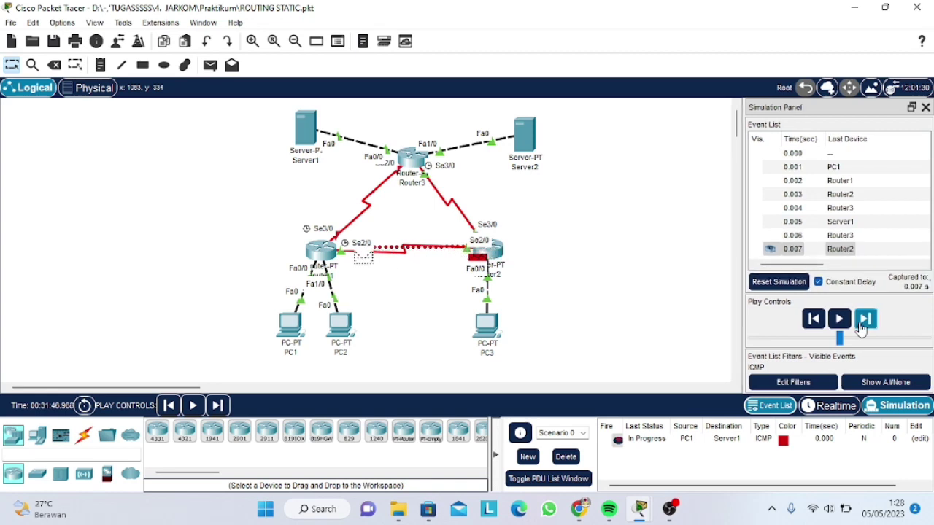
click(861, 327)
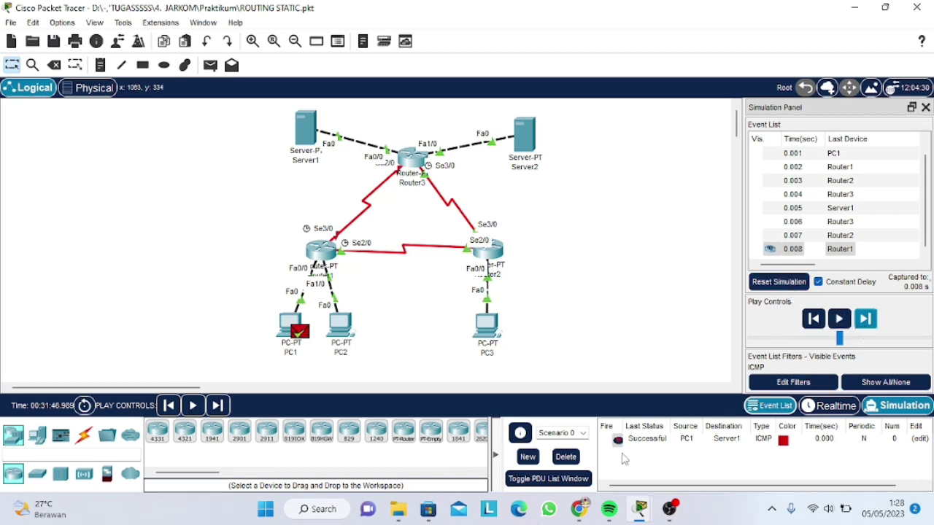
Step: Delete the PC1-to-Server1 scenario and add a simple PDU from PC1 to Server2
click(560, 458)
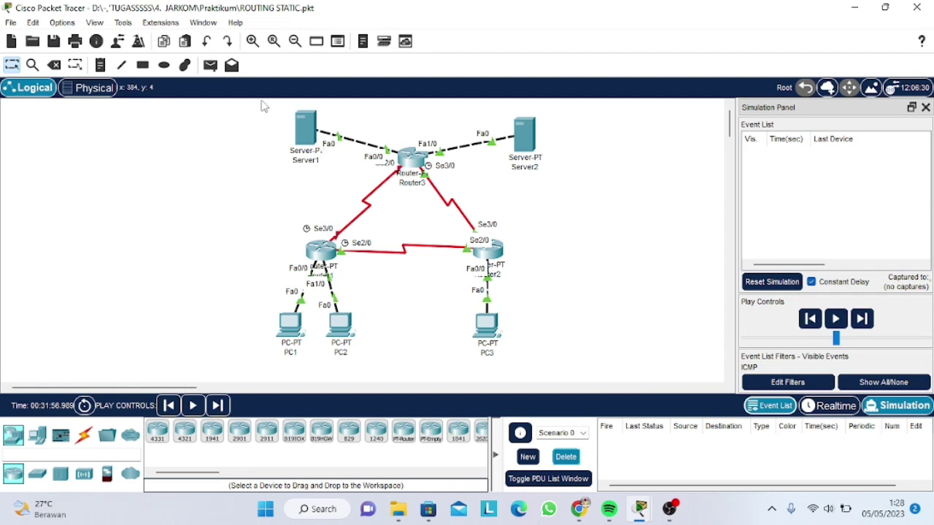
click(210, 65)
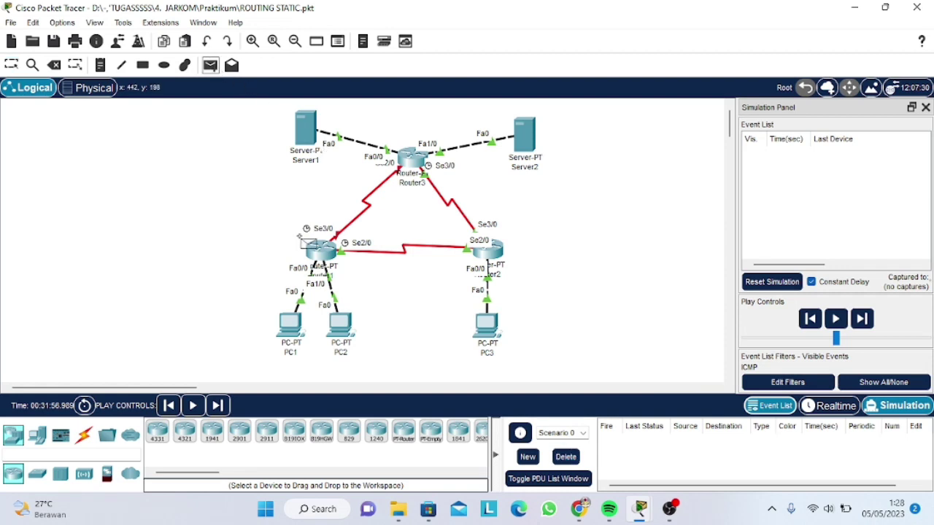
click(292, 333)
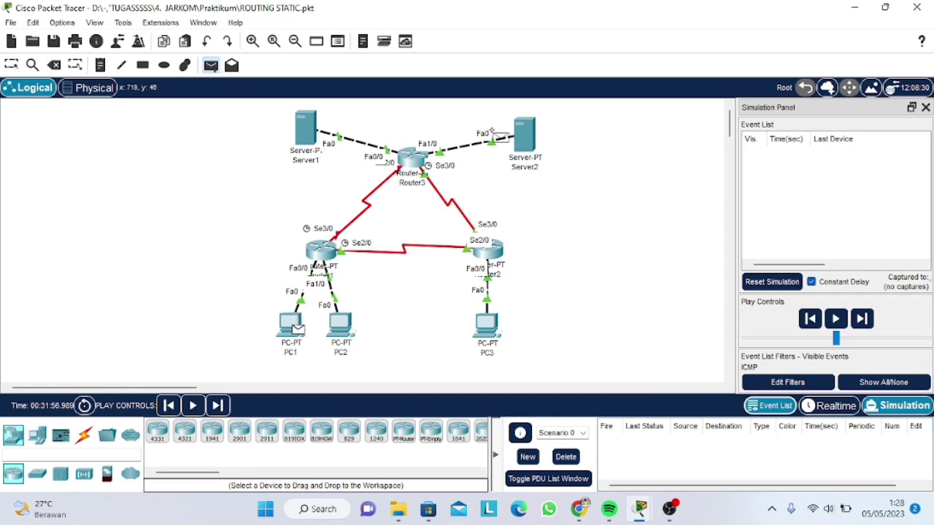
click(524, 133)
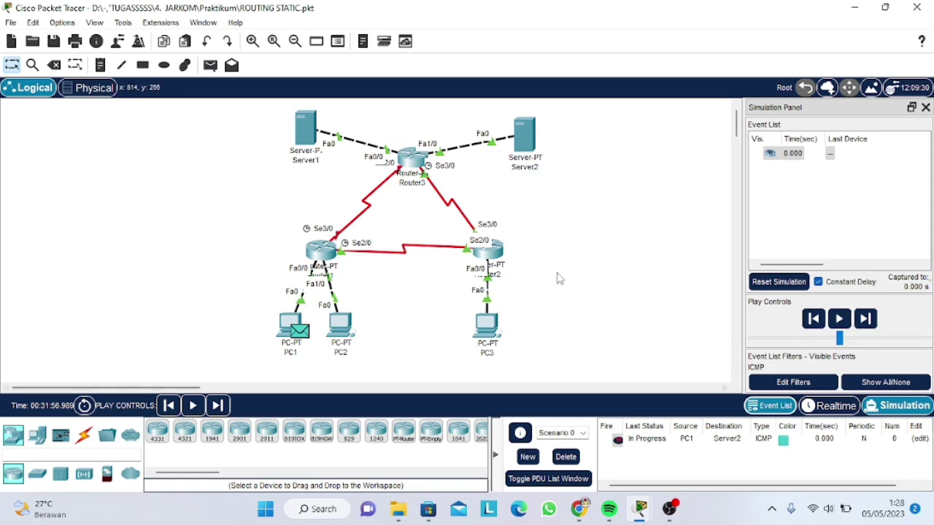
Step: Advance the simulation event by event to follow the packet from PC1 to Server2 and its reply back to PC1
click(861, 323)
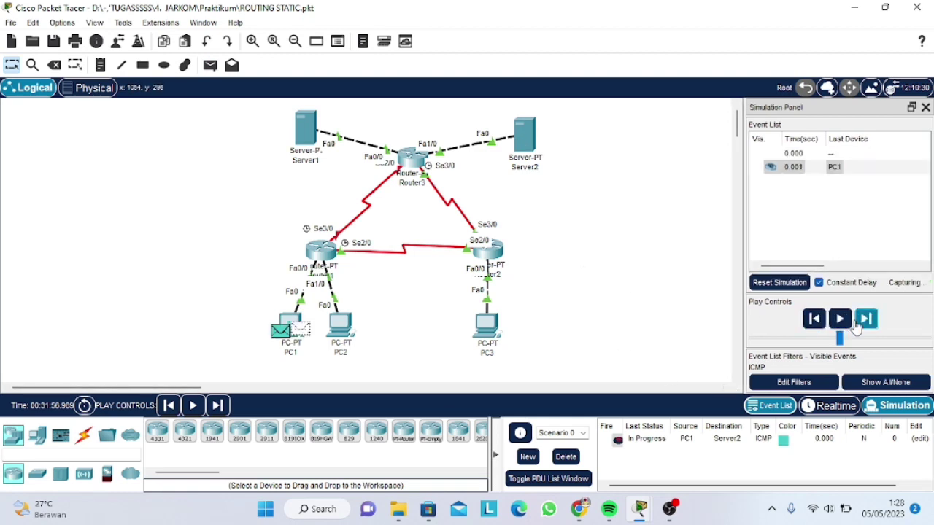
click(858, 326)
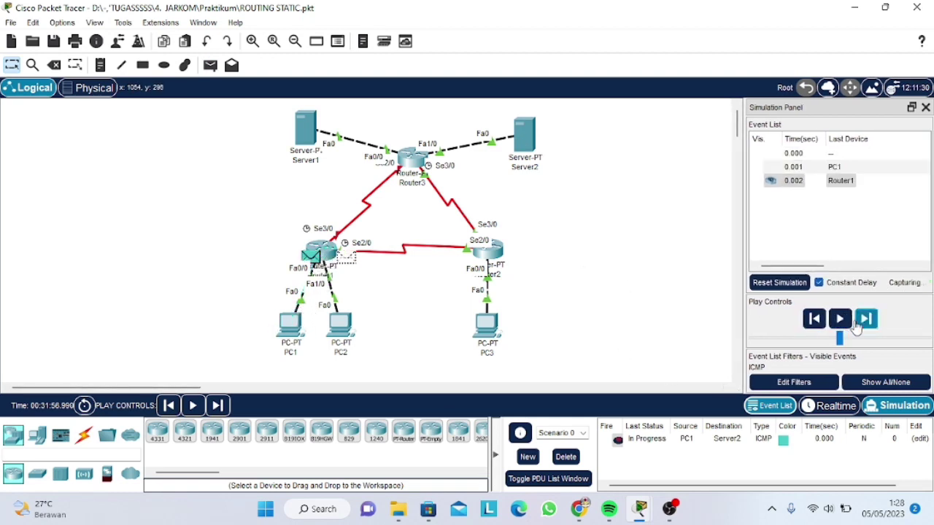
click(859, 326)
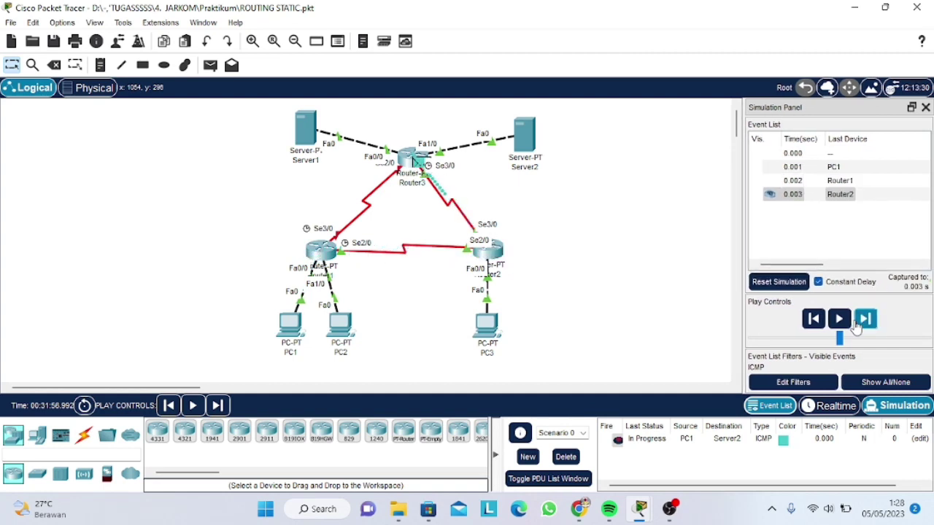
click(859, 327)
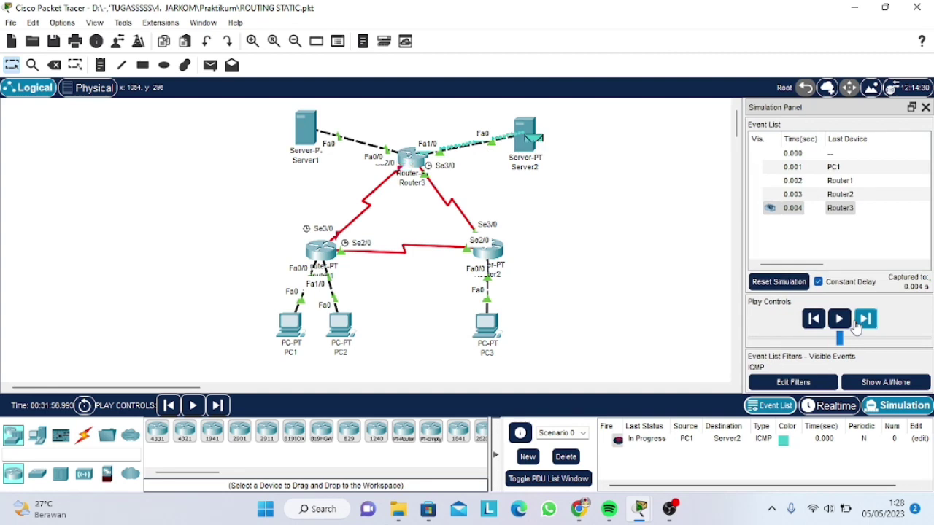
click(857, 326)
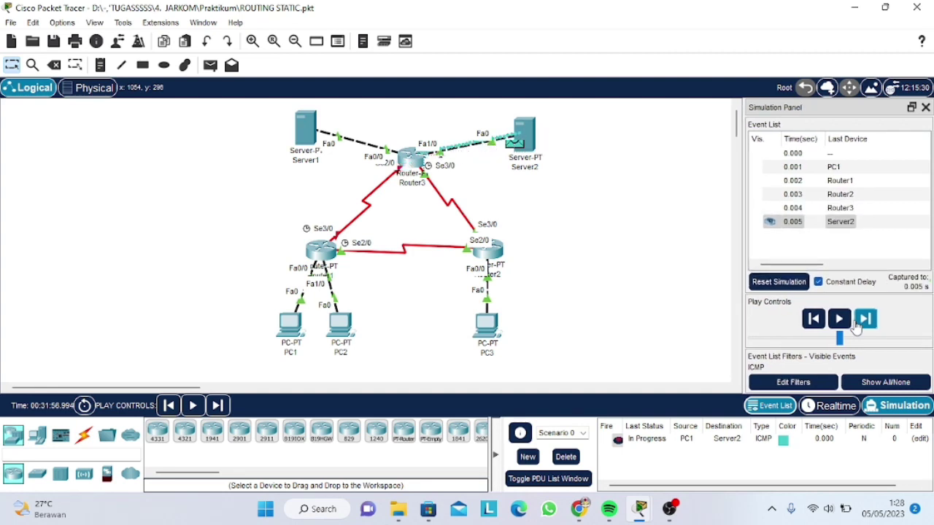
click(857, 326)
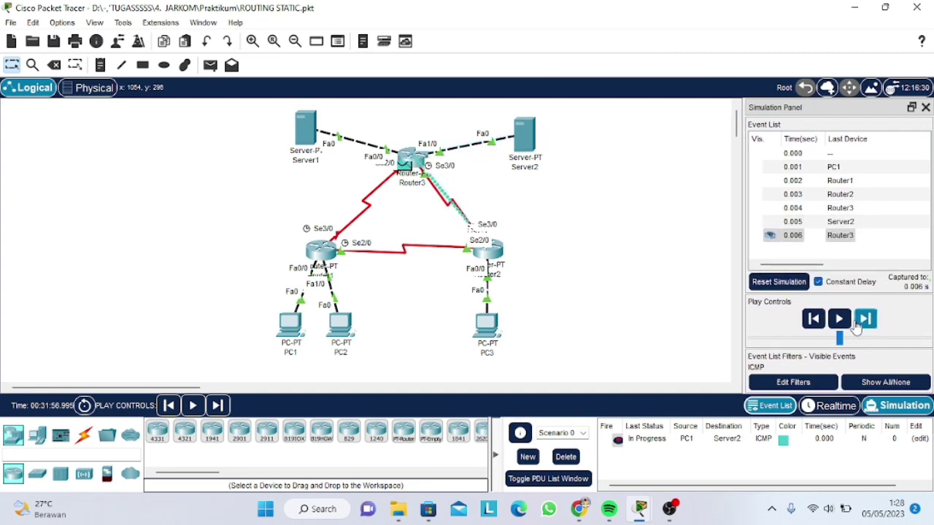
click(856, 325)
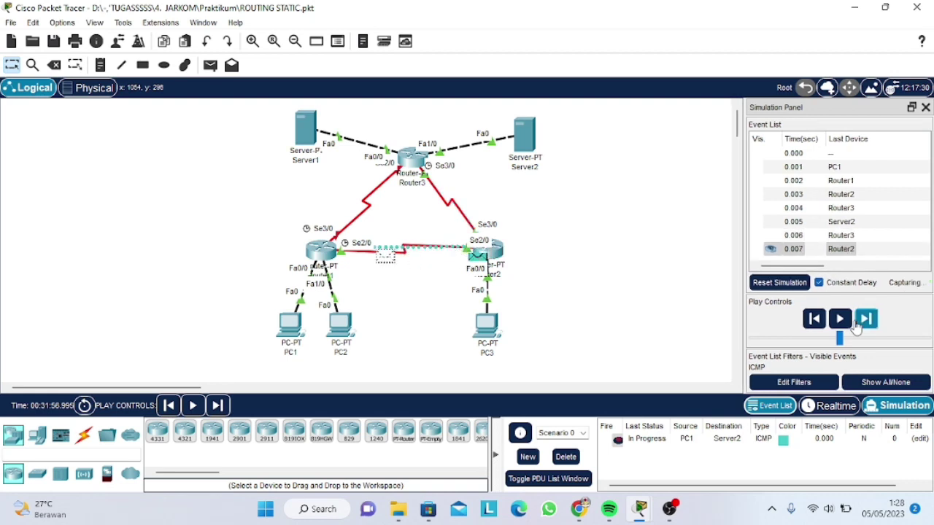
click(858, 326)
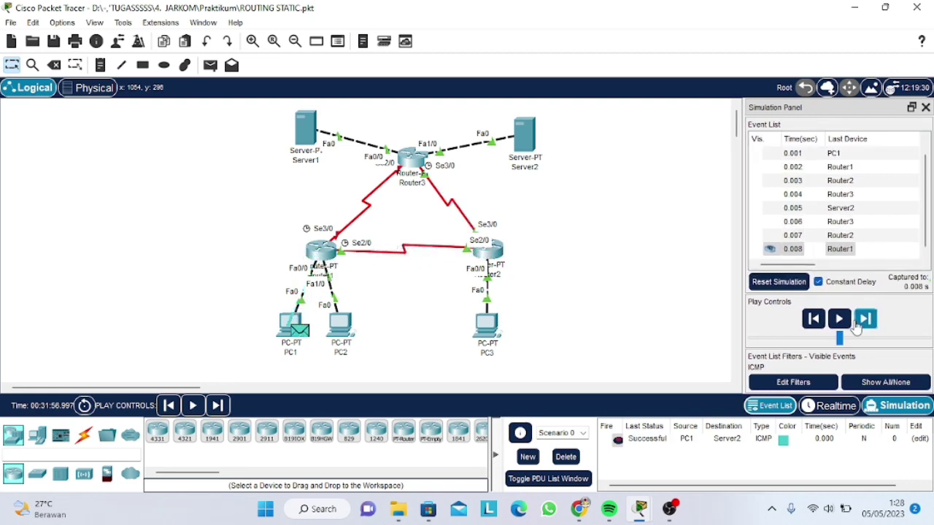
Step: Delete the PC1-to-Server2 scenario and add a simple PDU from PC3 to PC1
click(566, 457)
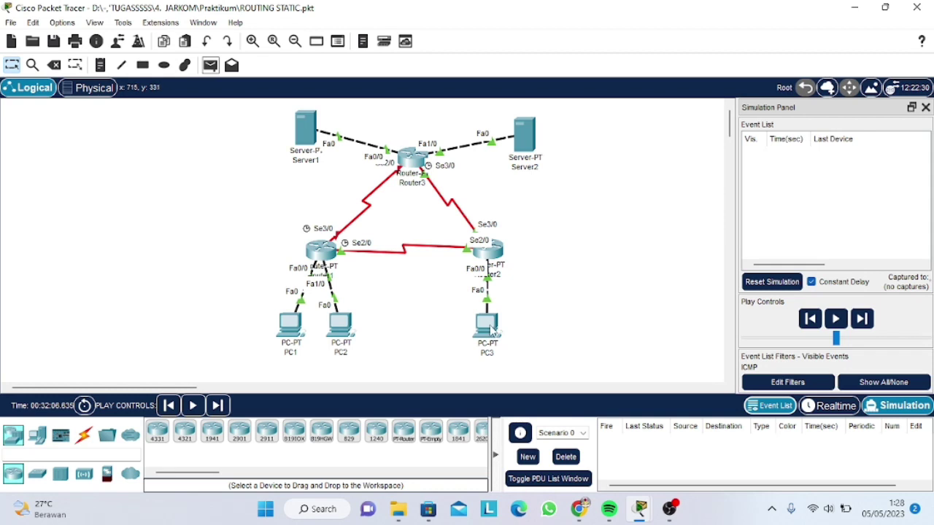
click(211, 67)
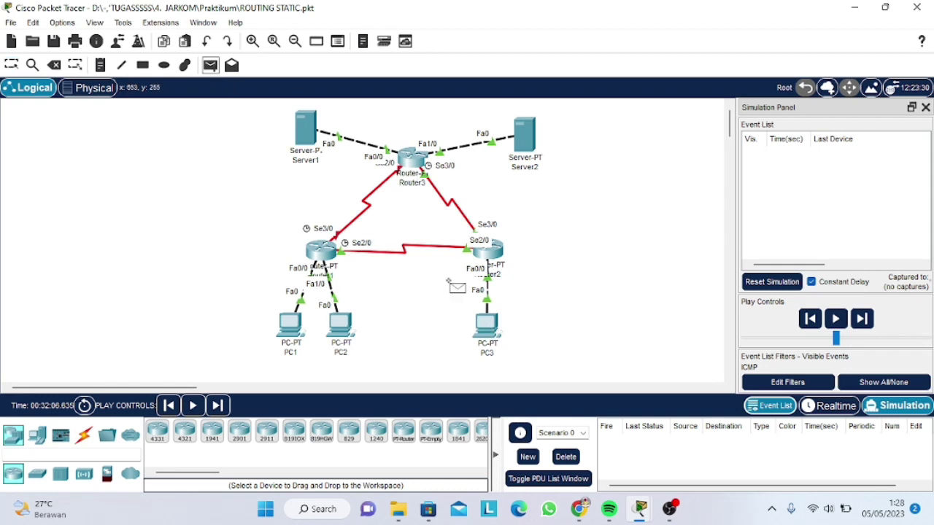
click(488, 321)
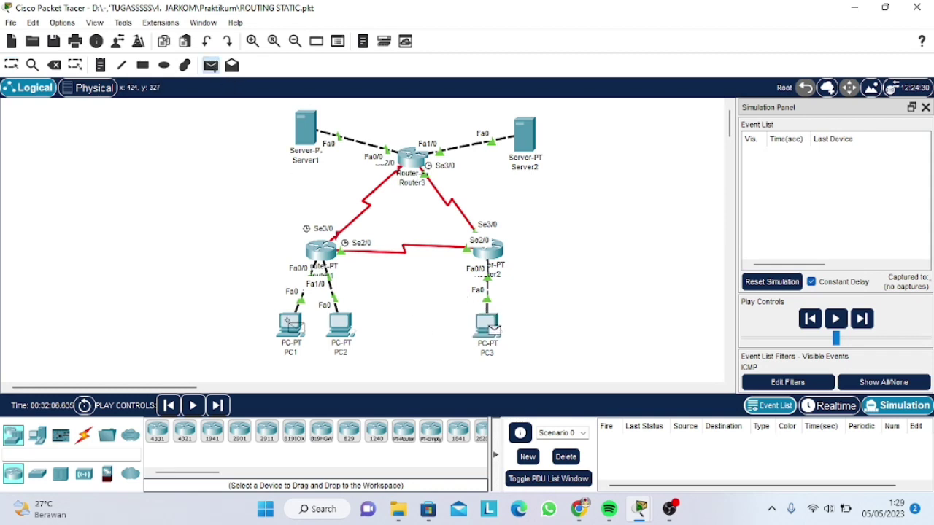
click(290, 324)
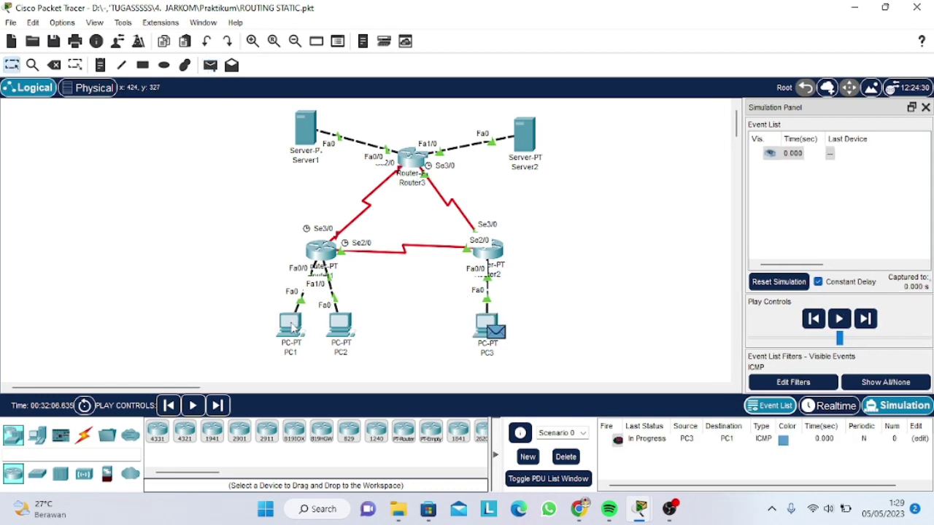
Step: Advance the simulation event by event until the PC3-to-PC1 packet's reply returns to PC3
click(864, 319)
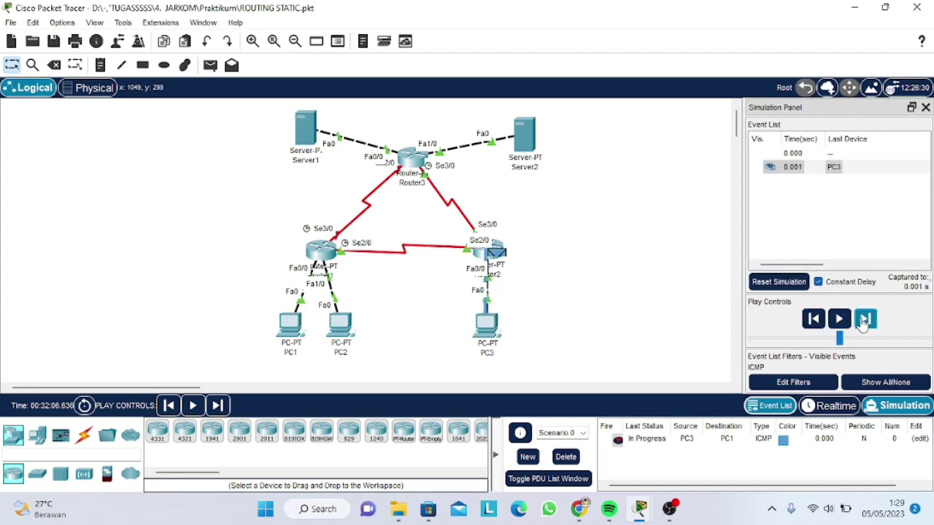
click(864, 319)
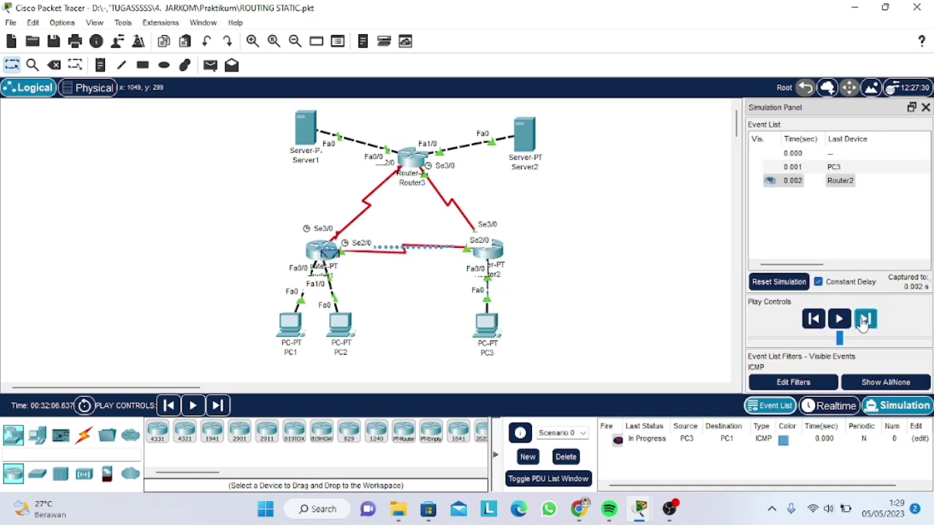
click(865, 319)
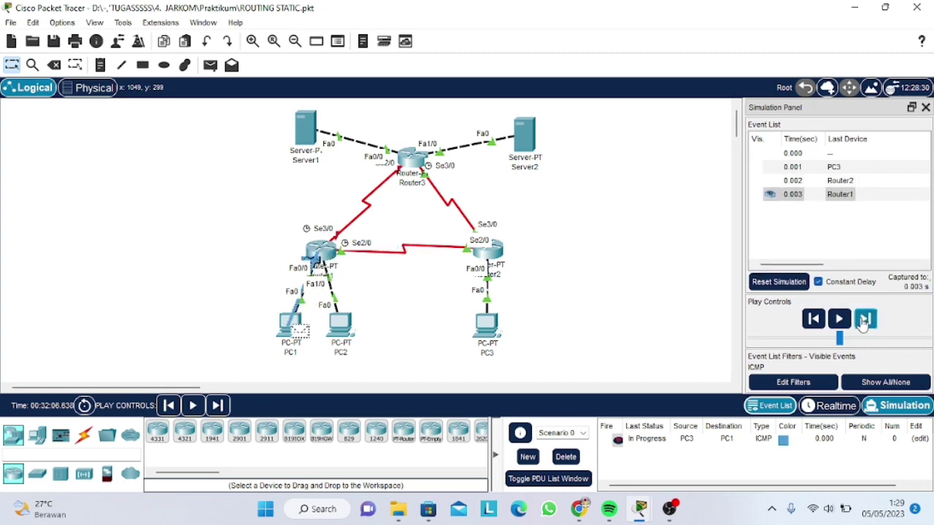
click(865, 319)
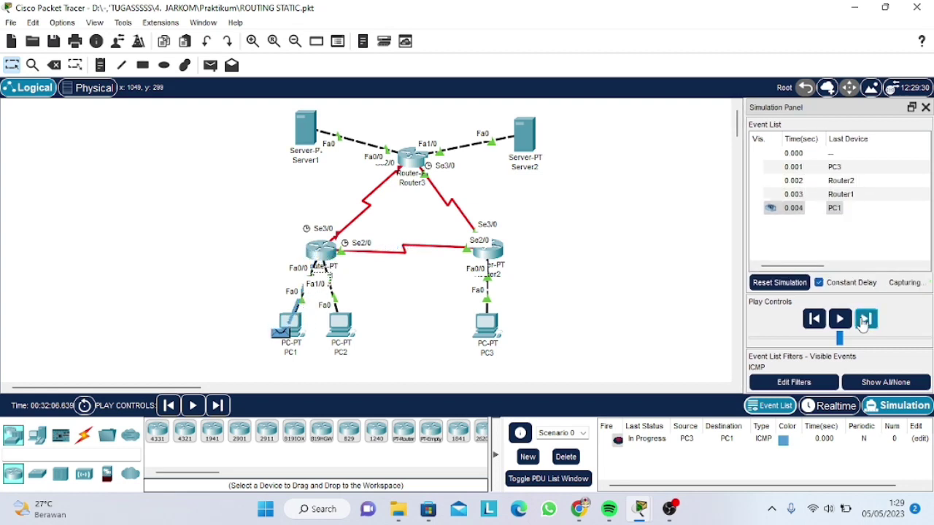
click(864, 319)
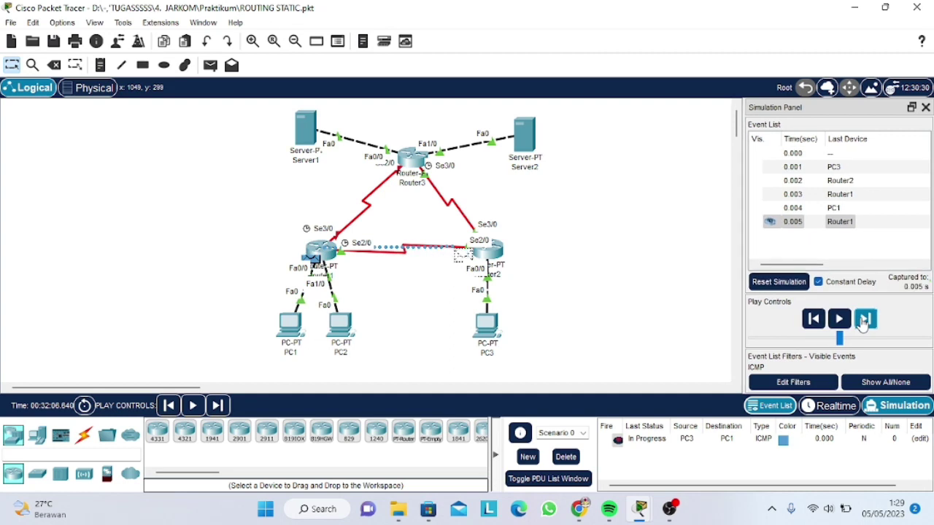
click(865, 319)
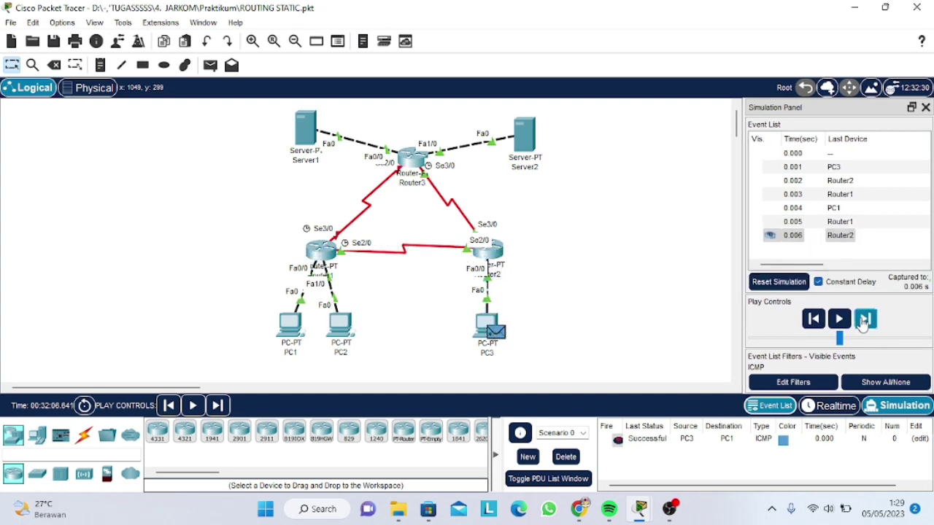
Step: Delete the PC3-to-PC1 scenario and add a simple PDU from PC3 to PC2
click(566, 457)
click(210, 65)
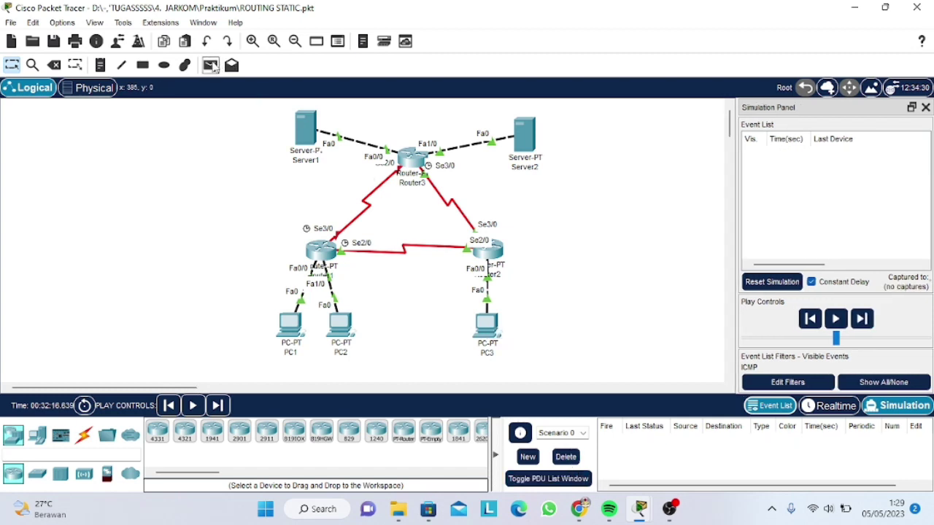
click(487, 325)
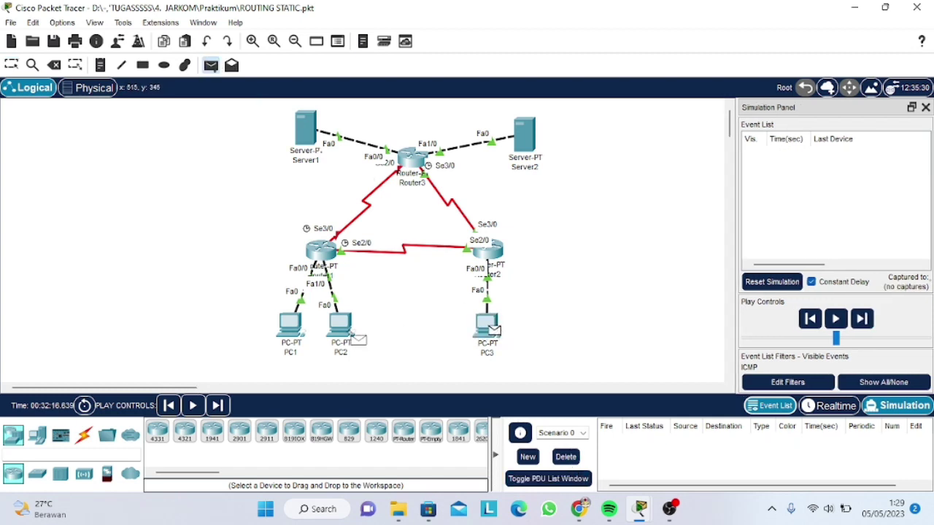
click(340, 324)
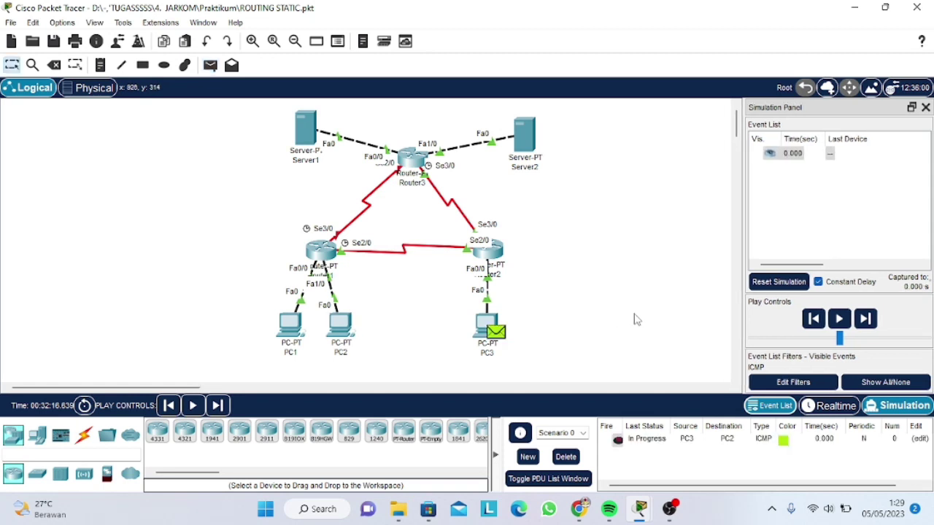
Step: Advance the simulation event by event to follow the packet from PC3 to PC2 and its reply back to PC3
click(863, 324)
click(863, 324)
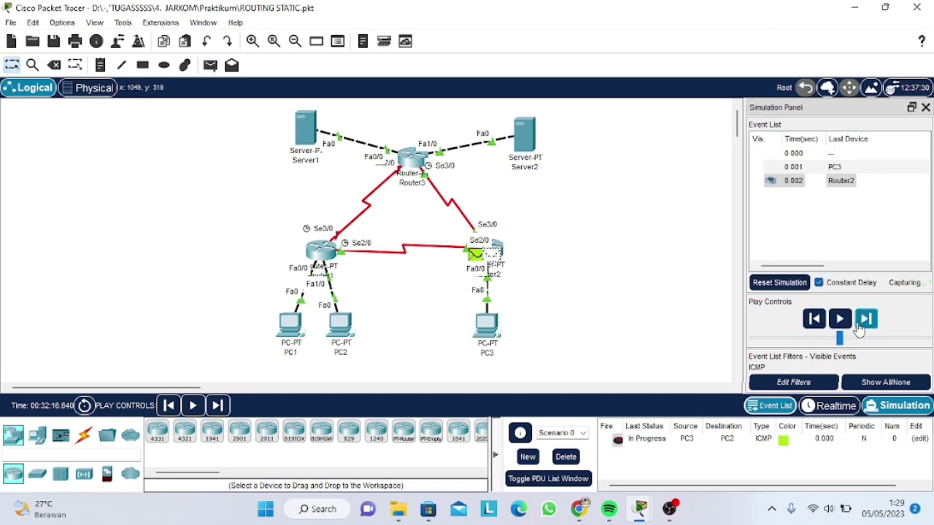
click(859, 326)
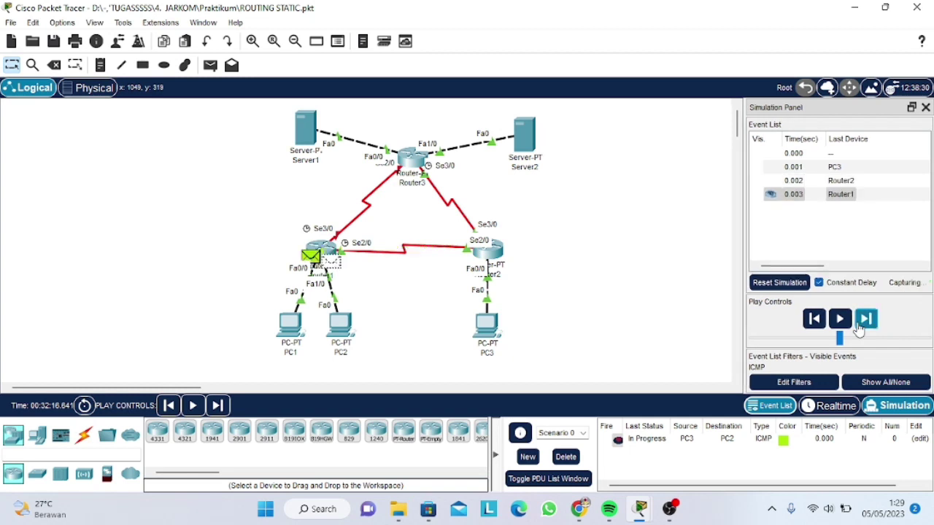
click(859, 326)
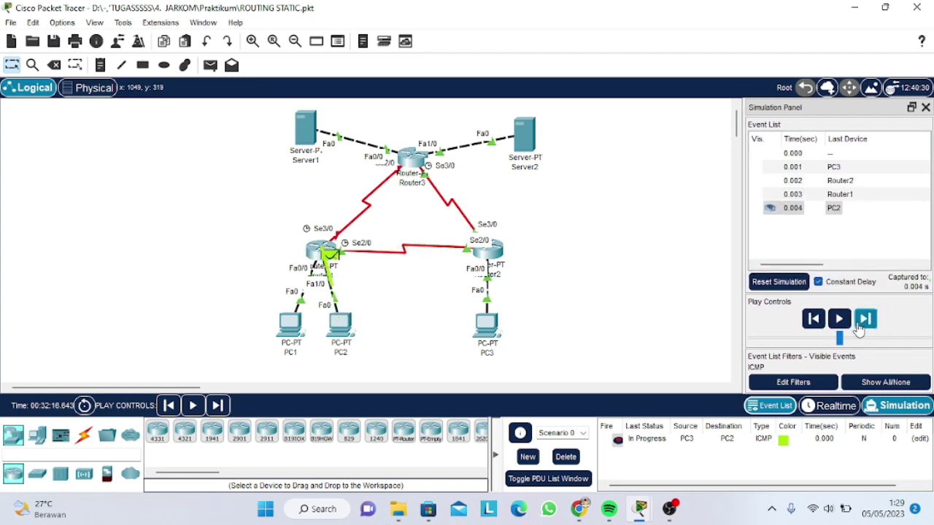
click(858, 326)
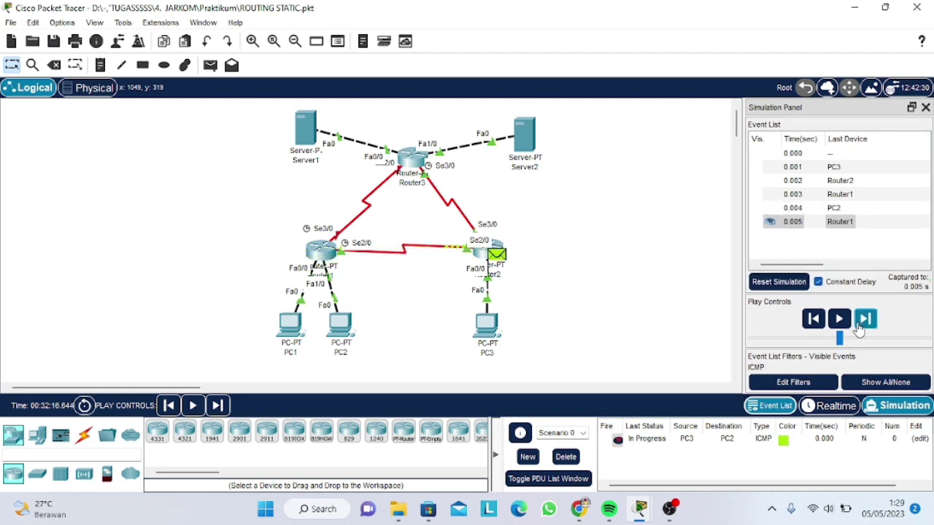
click(859, 326)
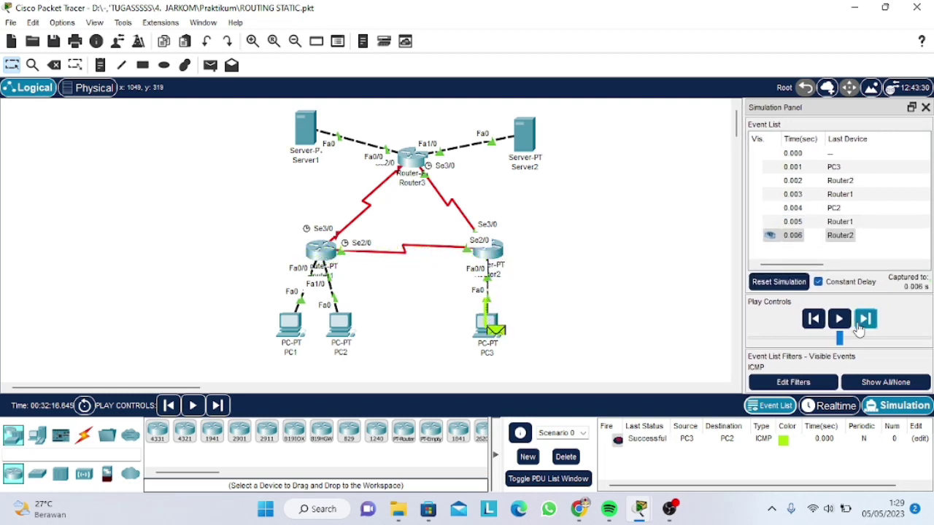
Step: Delete the PC3-to-PC2 scenario and add a simple PDU from PC3 to Server1
click(567, 458)
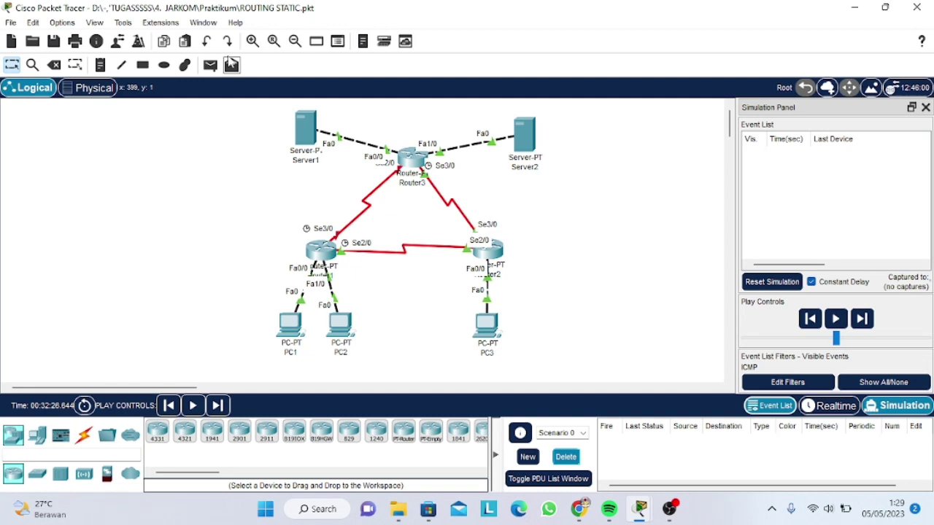
click(210, 65)
click(478, 320)
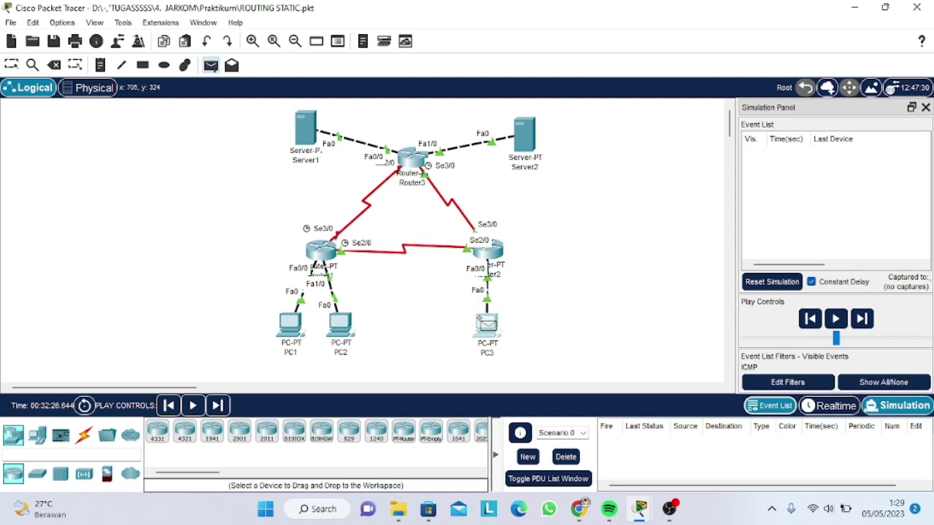
click(314, 130)
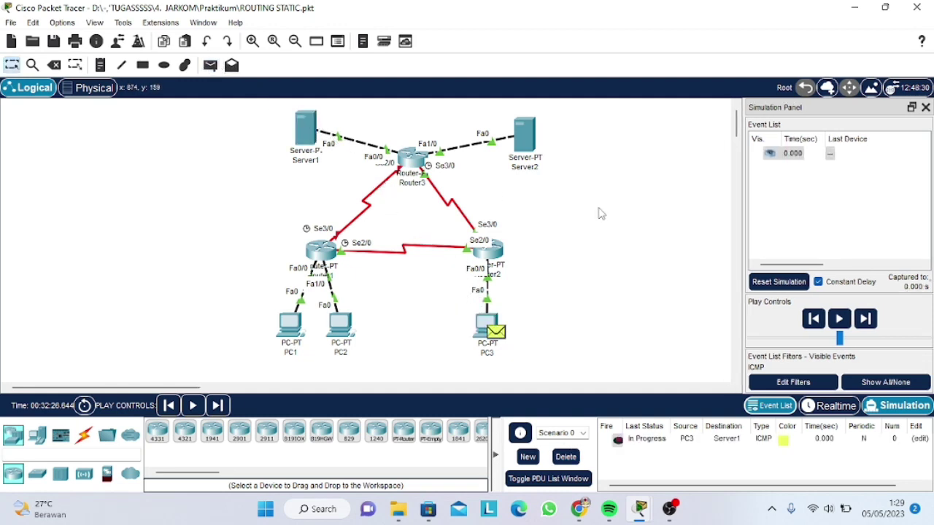
Step: Advance the simulation event by event until the PC3-to-Server1 packet's reply returns to PC3
click(864, 321)
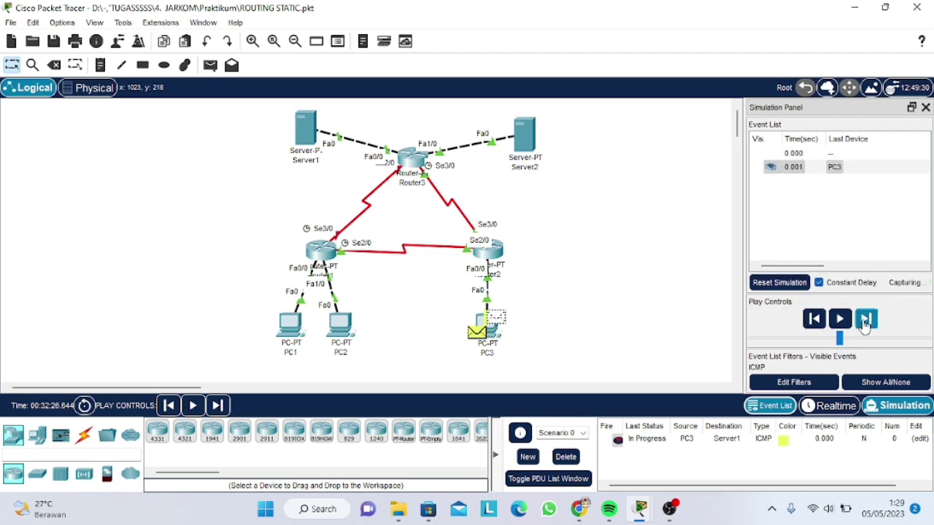
click(864, 321)
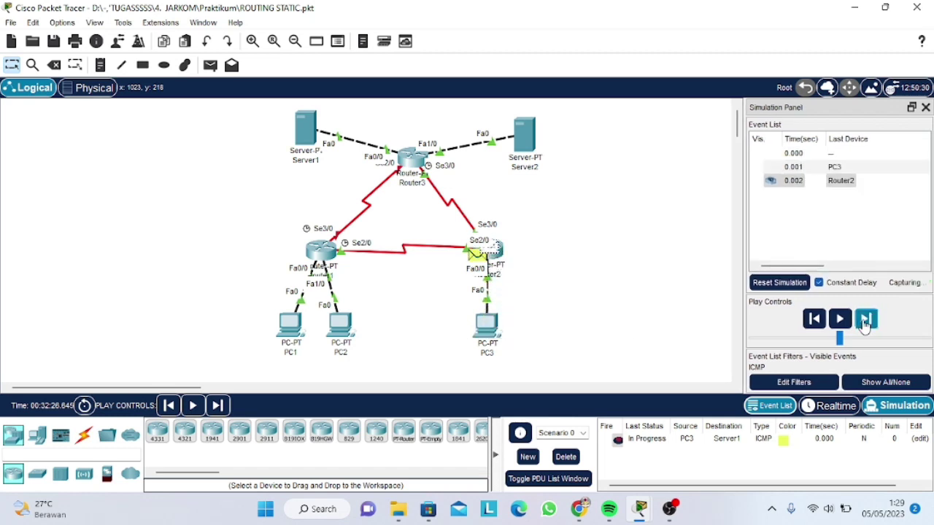
click(864, 321)
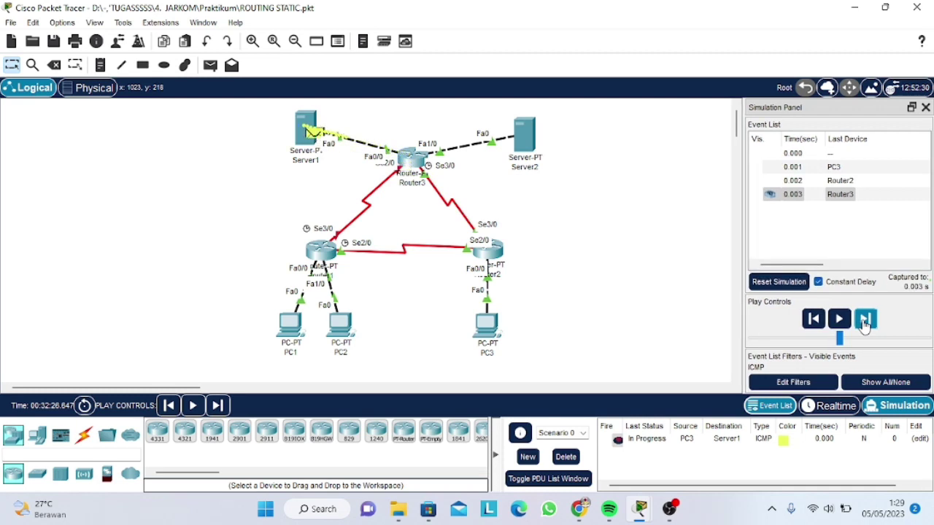
click(864, 321)
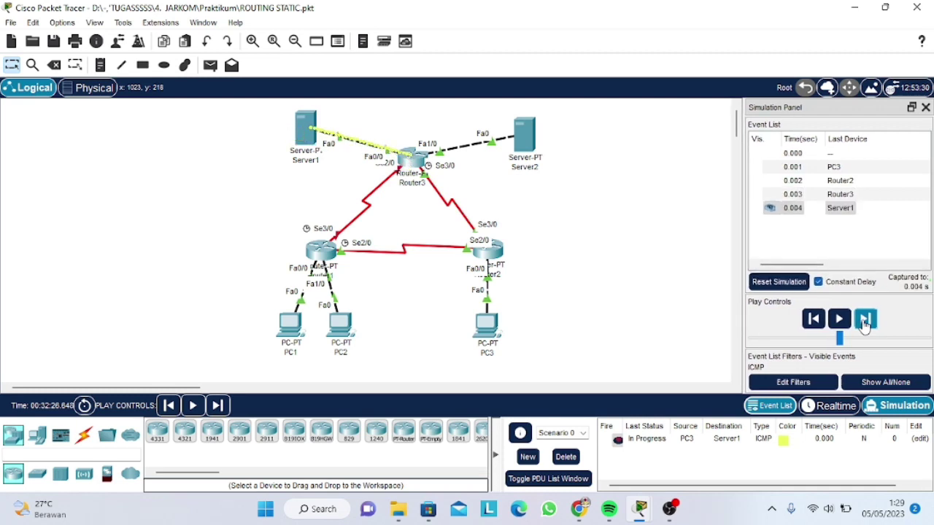
click(864, 321)
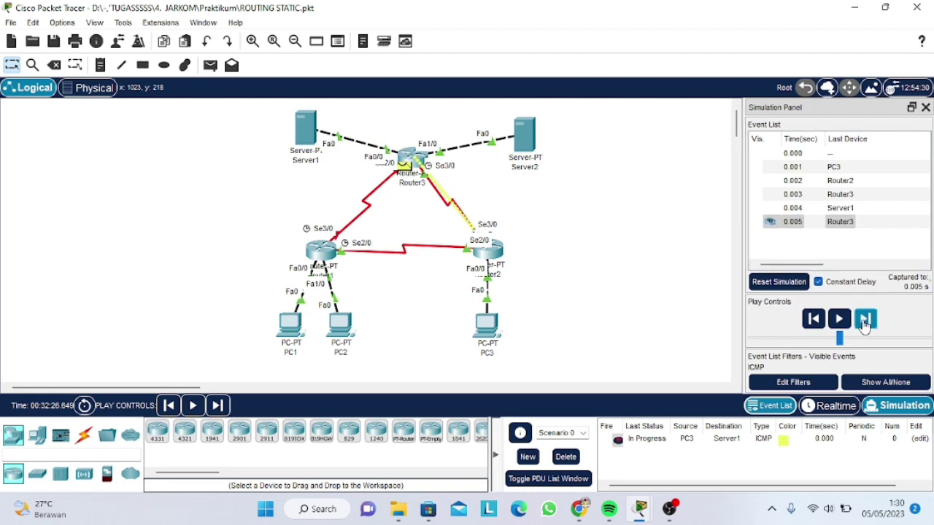
click(864, 322)
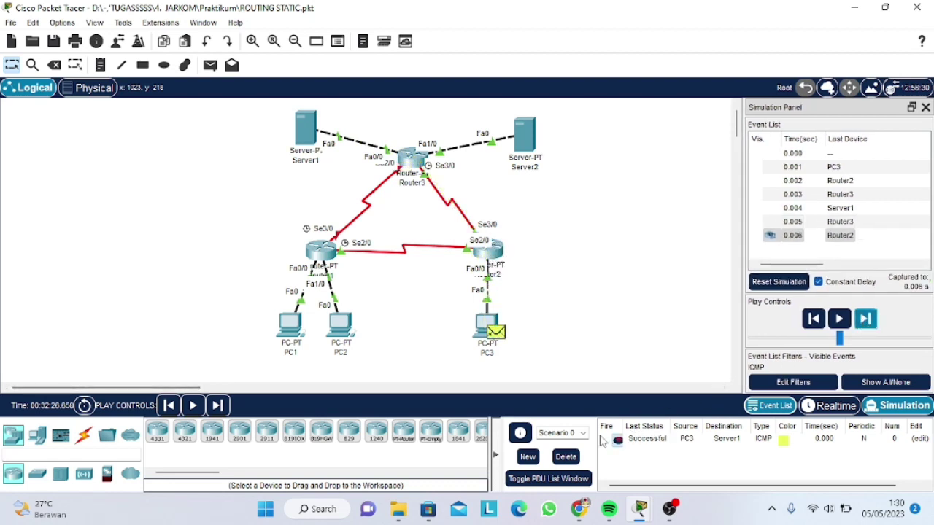
Step: Delete the PC3-to-Server1 scenario and add a simple PDU from PC3 to Server2
click(575, 458)
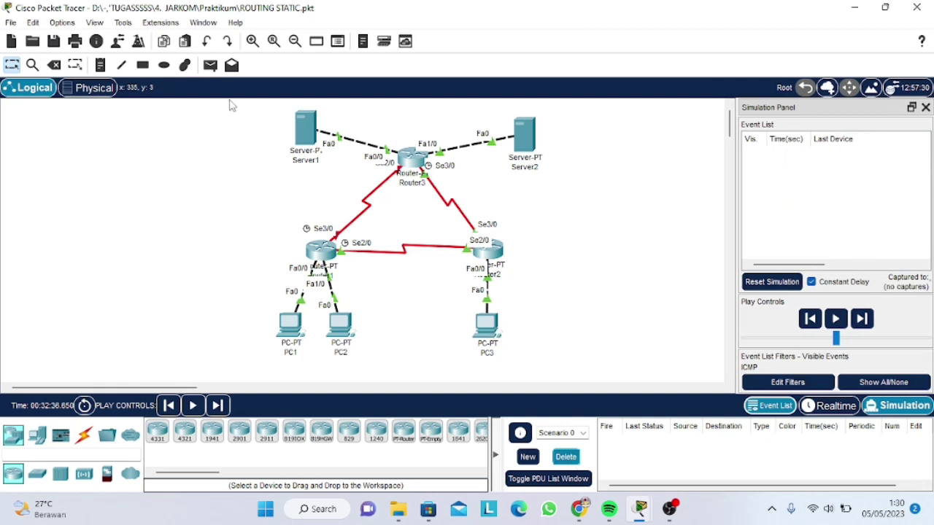
click(210, 65)
click(486, 327)
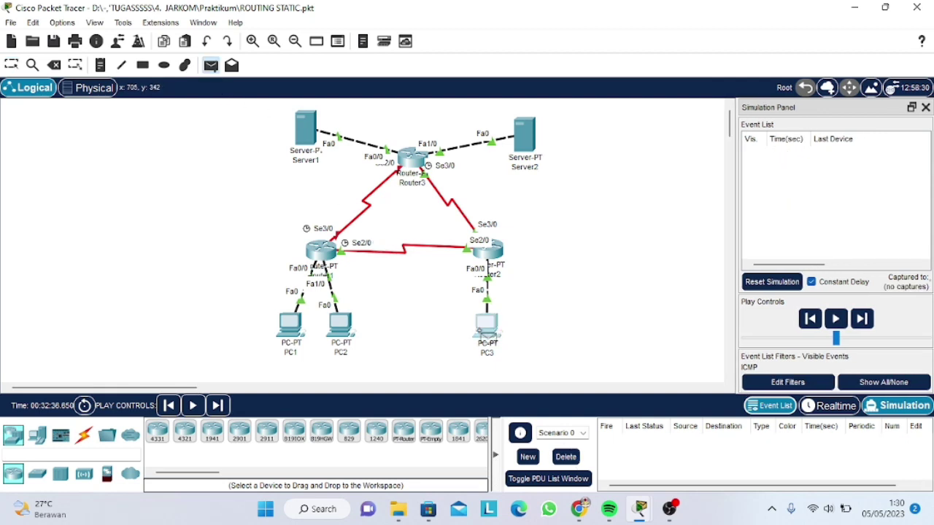
click(525, 130)
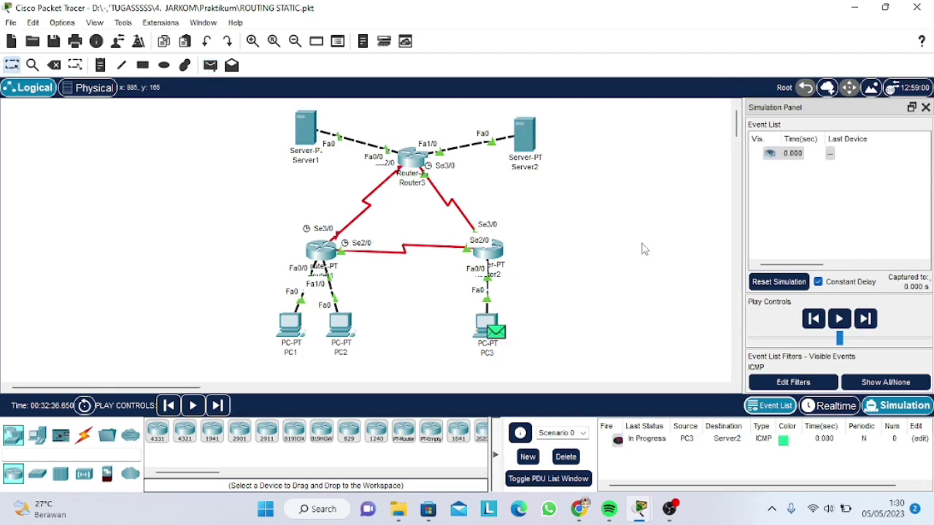
Step: Advance the simulation event by event to follow the packet from PC3 to Server2 and its reply back to PC3
click(865, 321)
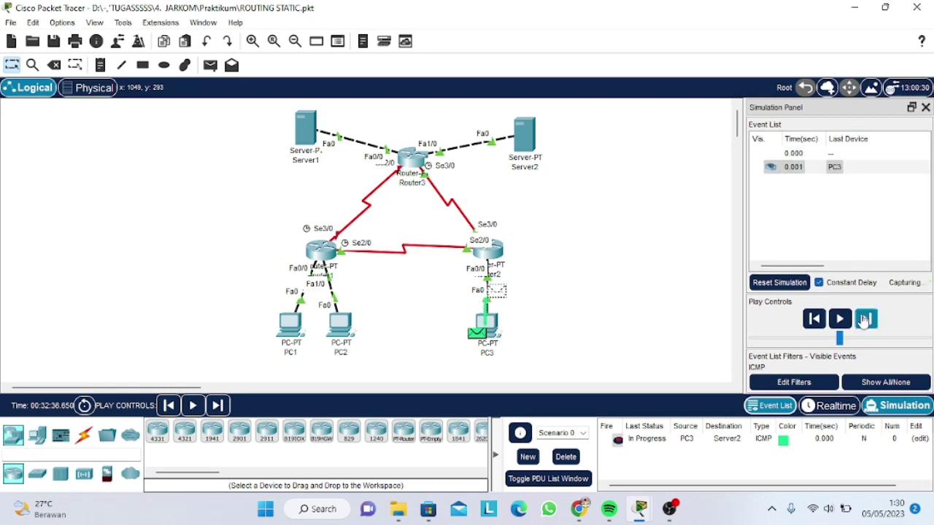
click(865, 321)
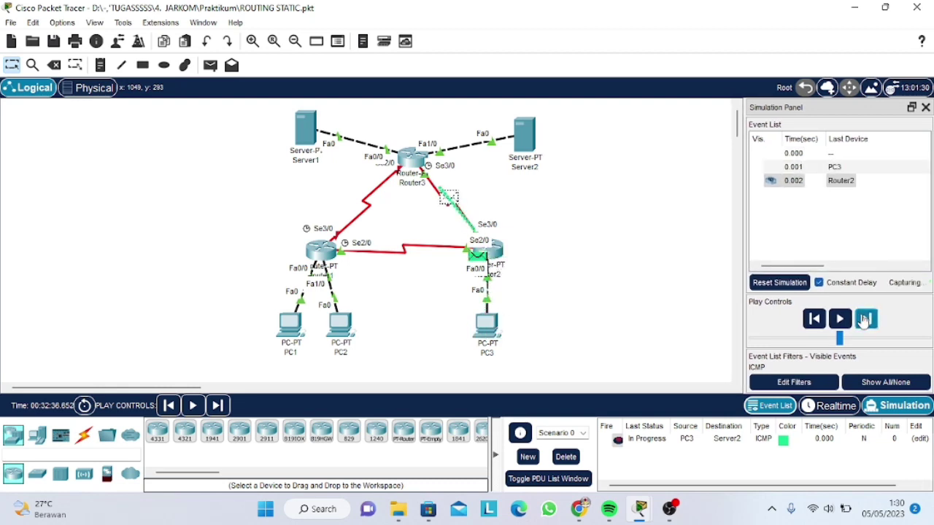
click(865, 321)
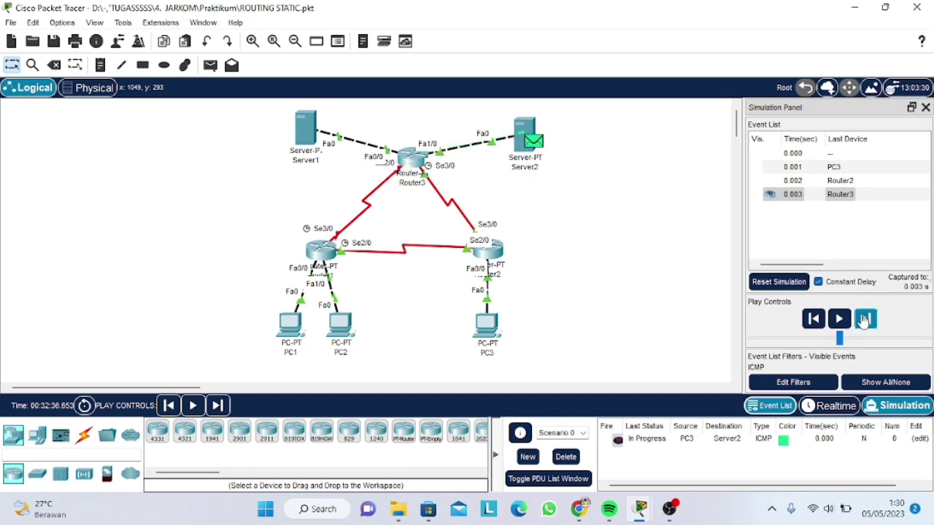
click(864, 321)
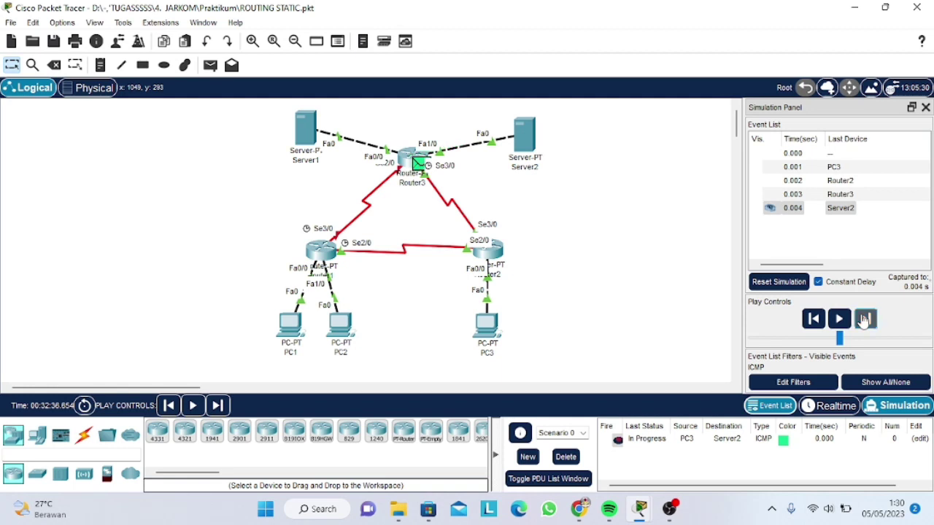
click(864, 321)
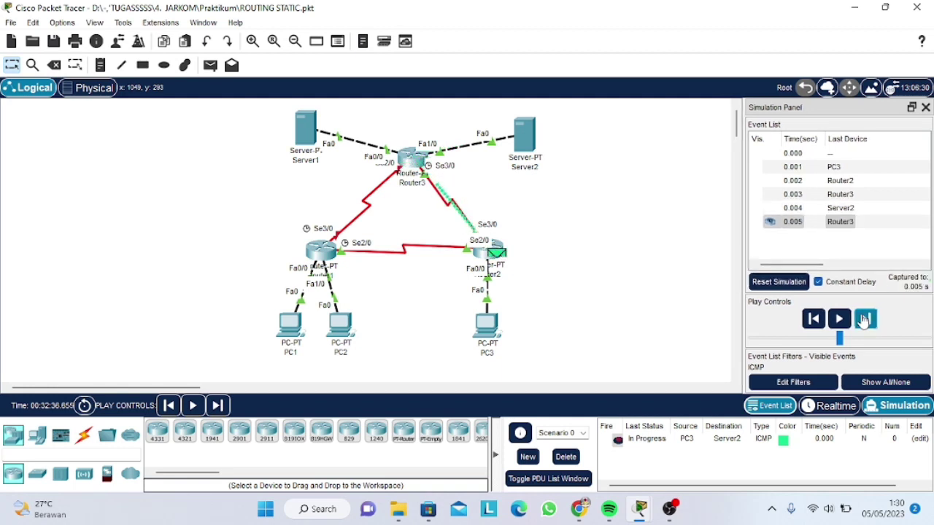
click(864, 321)
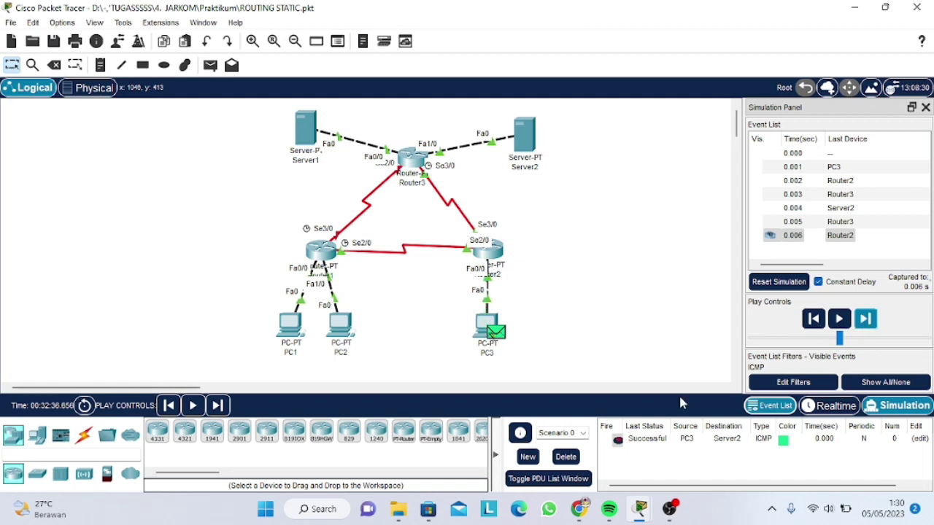
Step: Delete the PC3-to-Server2 scenario and add a simple PDU from Server1 to Server2
click(569, 458)
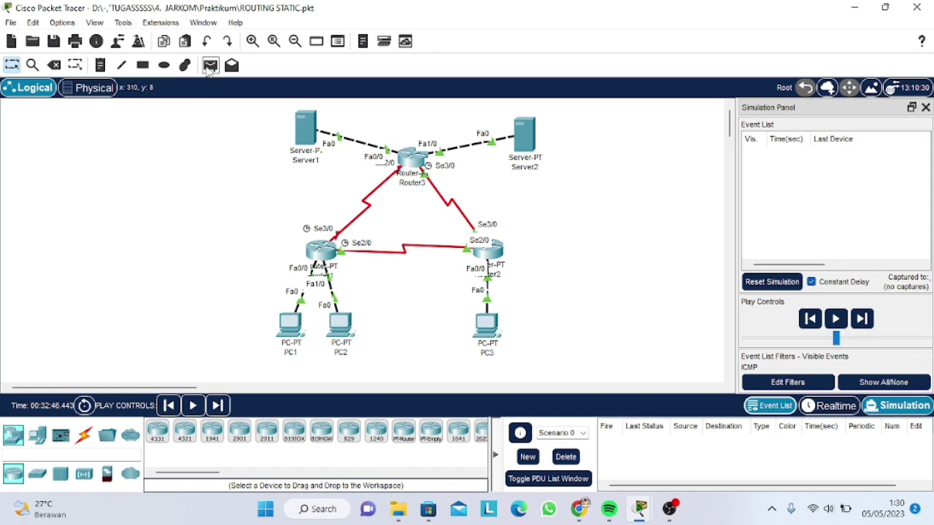
click(305, 130)
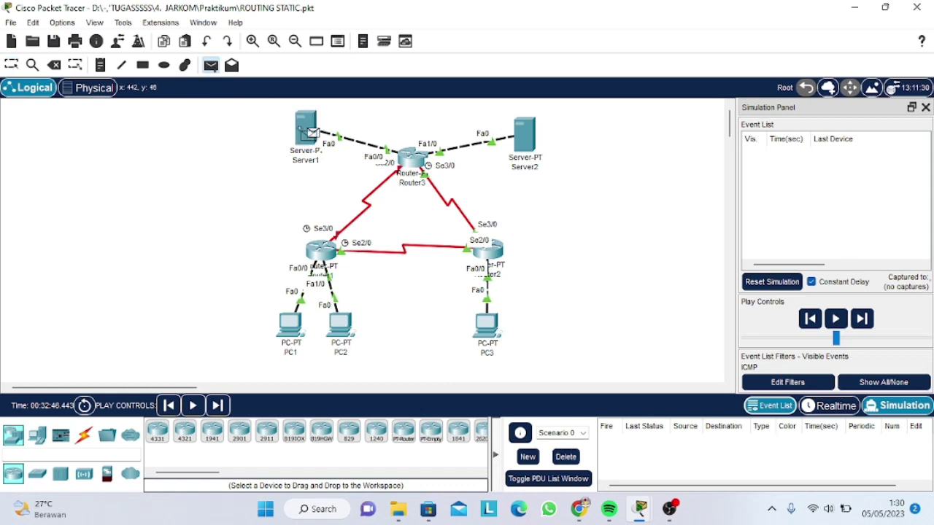
click(524, 136)
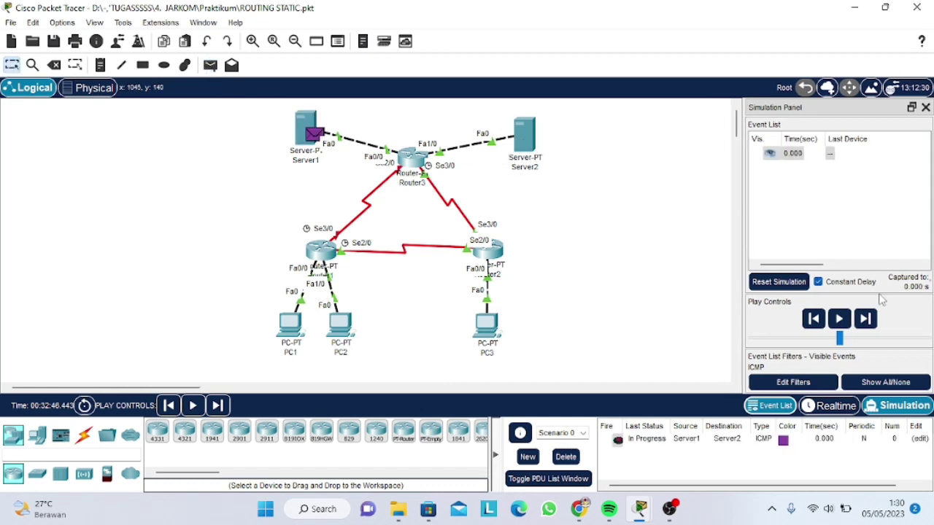
Step: Advance the simulation event by event until the Server1-to-Server2 packet's reply returns to Server1
click(866, 319)
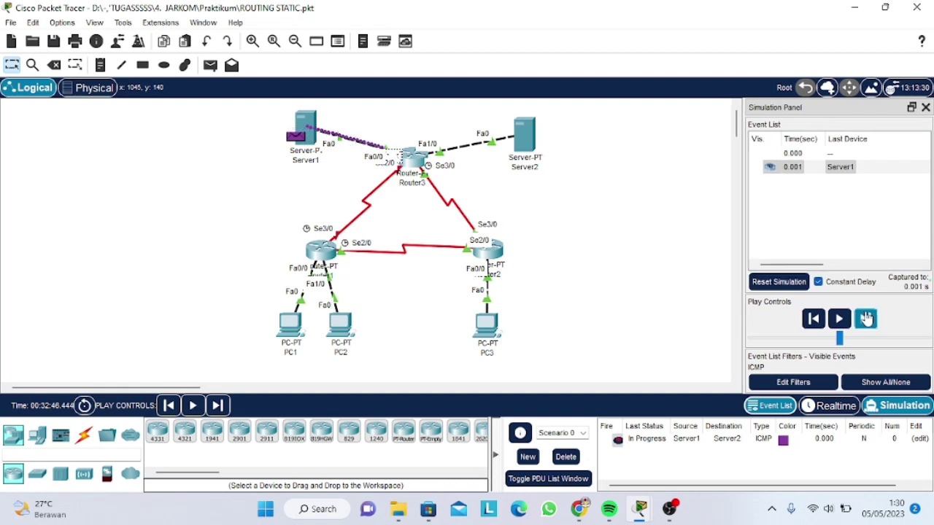
click(866, 319)
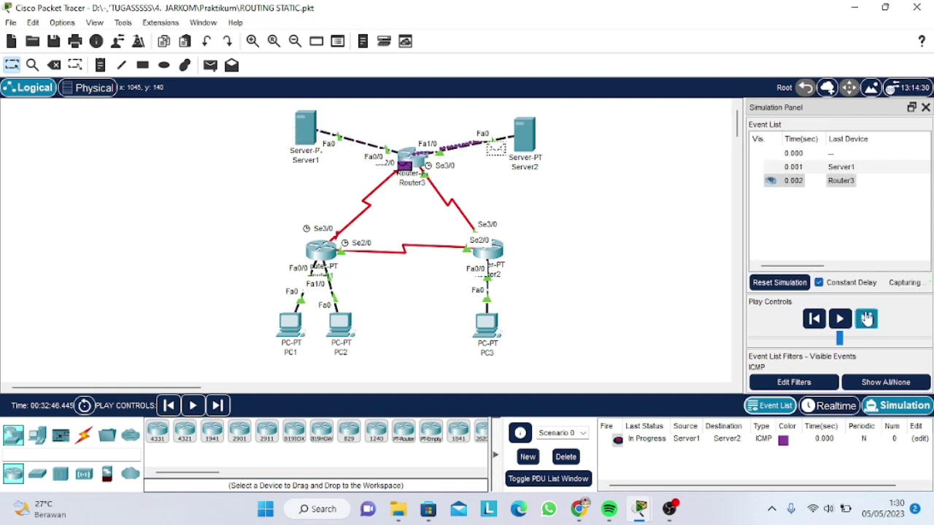
click(866, 319)
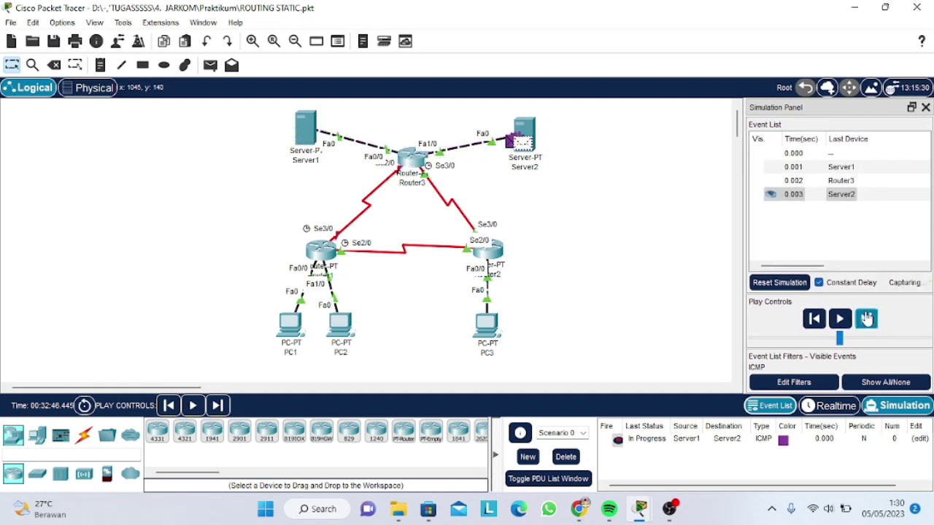
click(866, 319)
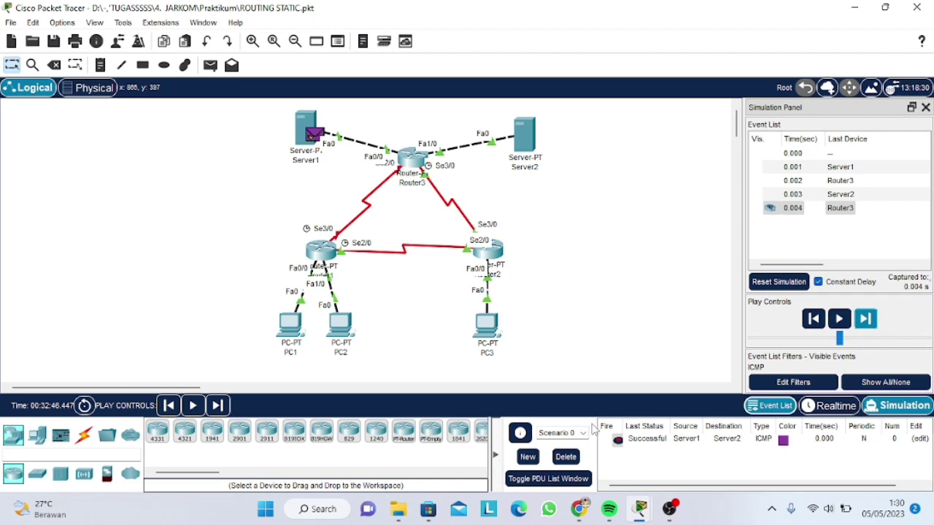
Step: Delete the Server1-to-Server2 scenario and add a simple PDU from Server1 to PC1
click(566, 457)
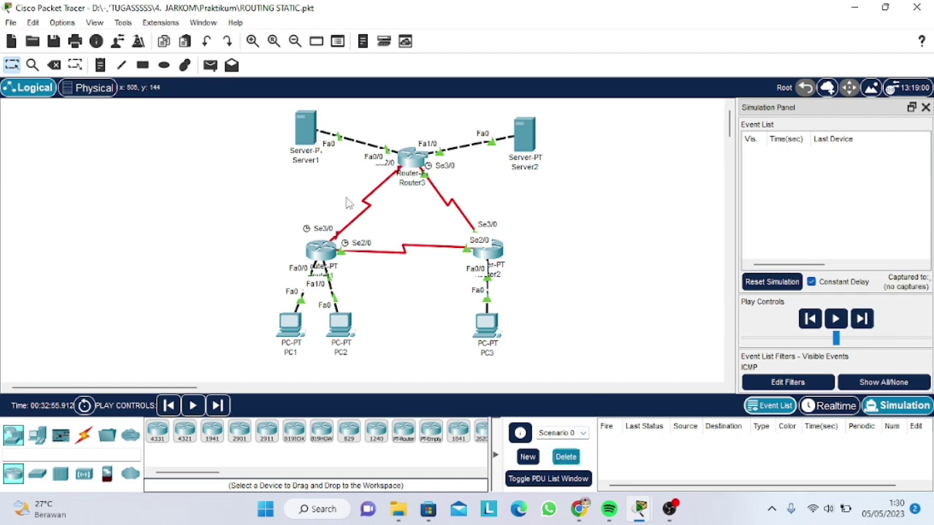
click(211, 67)
click(308, 130)
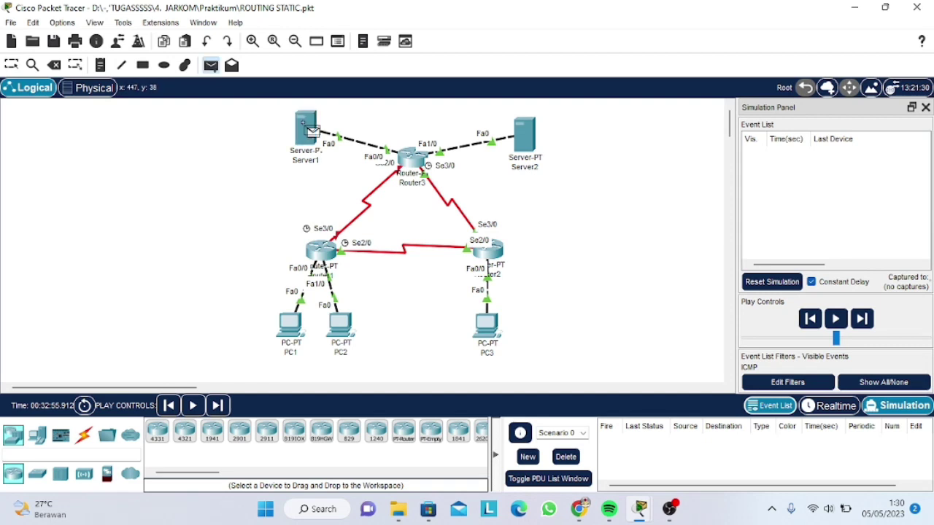
click(290, 327)
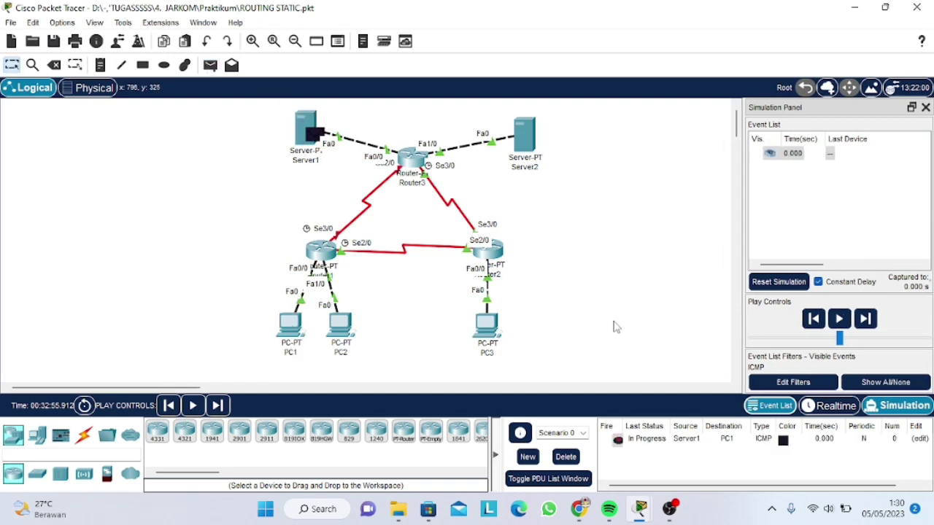
Step: Advance the simulation event by event to follow the packet from Server1 to PC1 and its reply back to Server1
click(865, 319)
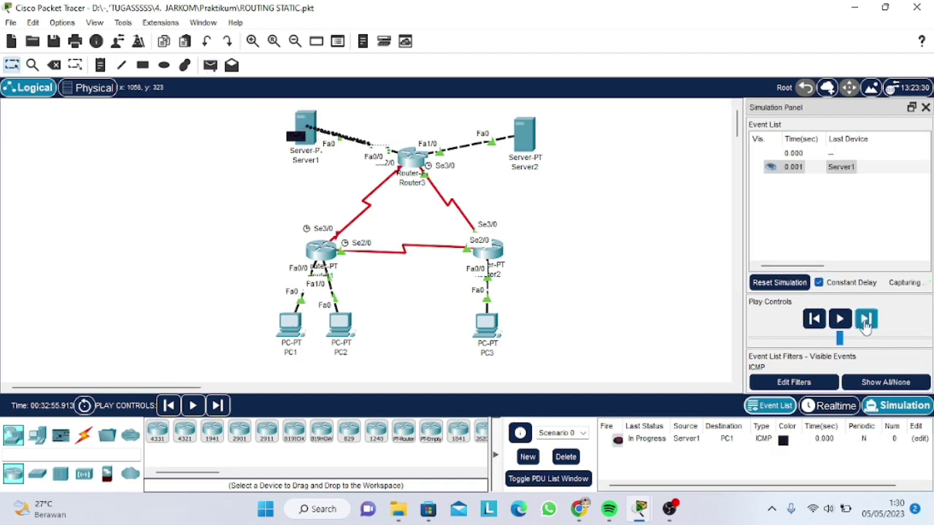
click(865, 320)
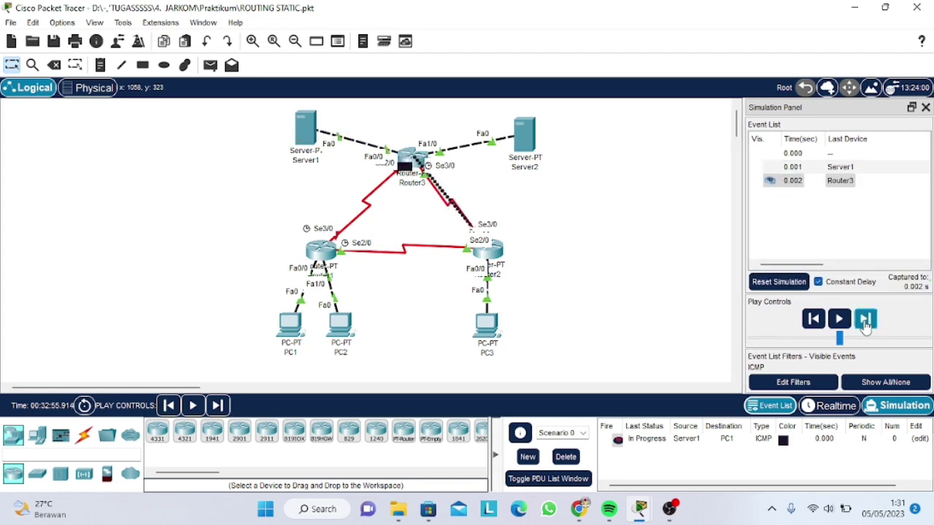
click(865, 319)
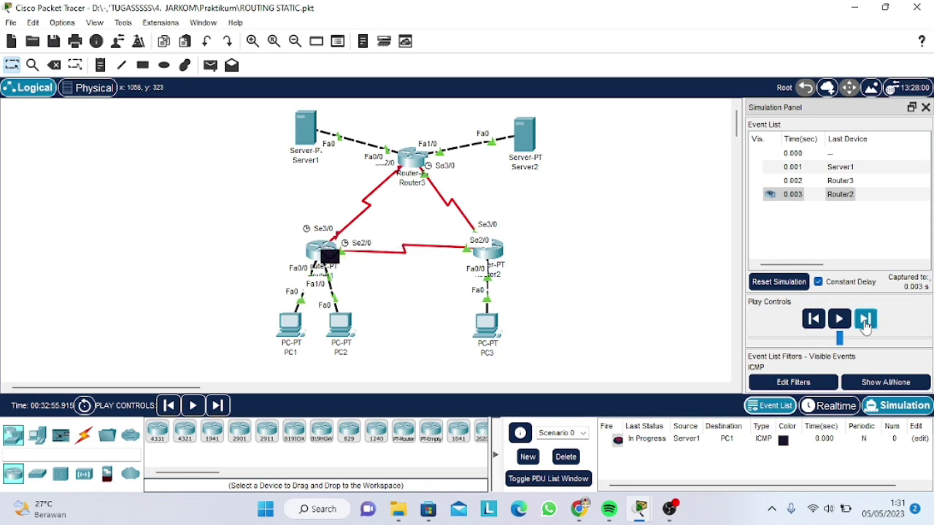
click(866, 319)
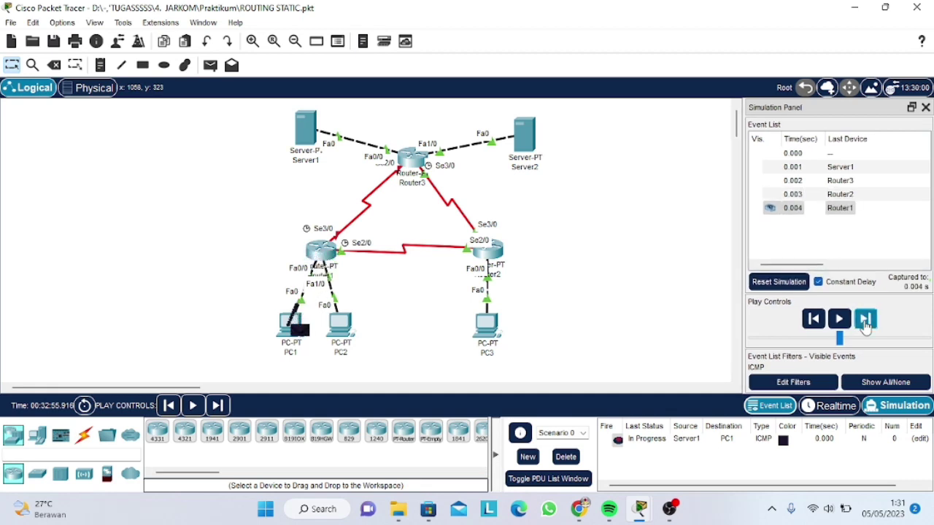
click(866, 321)
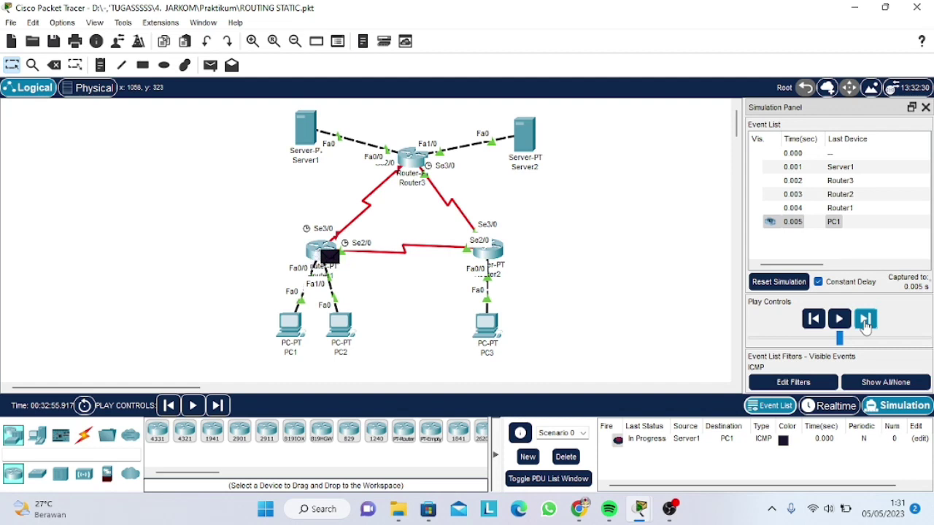
click(865, 321)
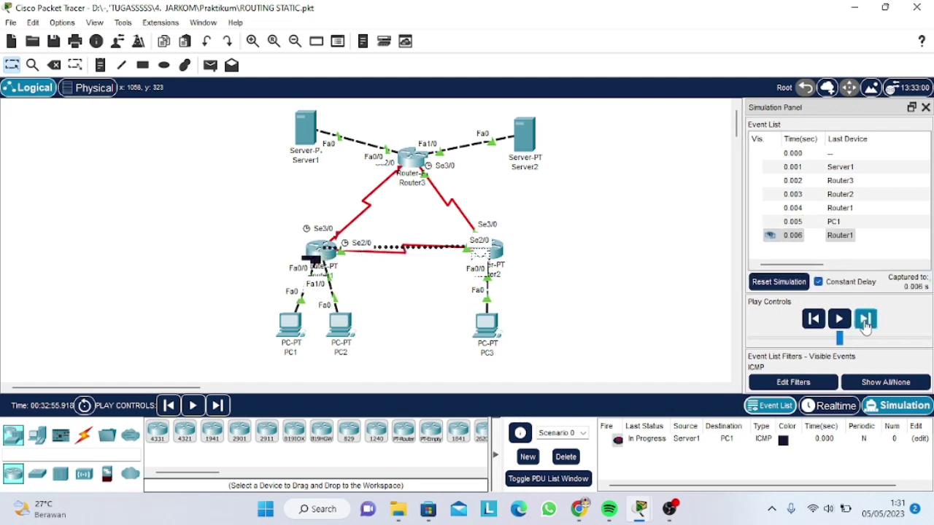
click(866, 321)
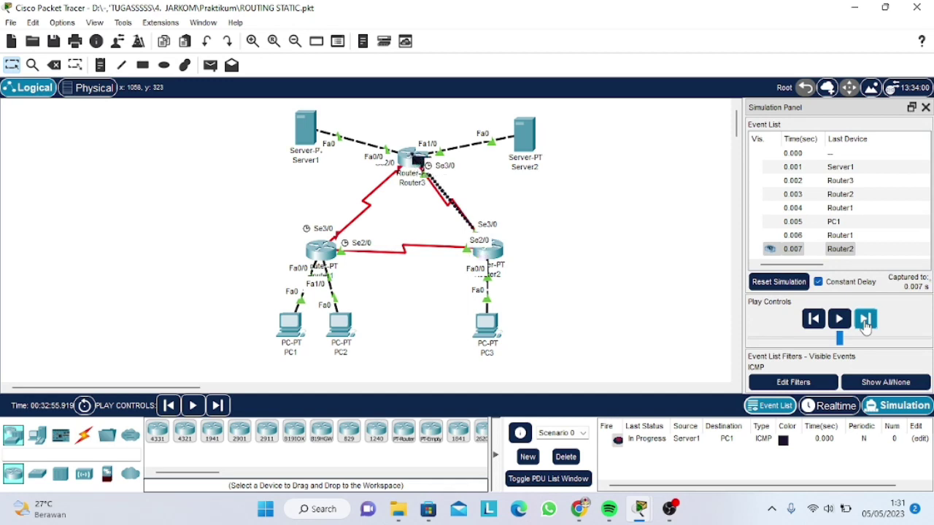
click(865, 321)
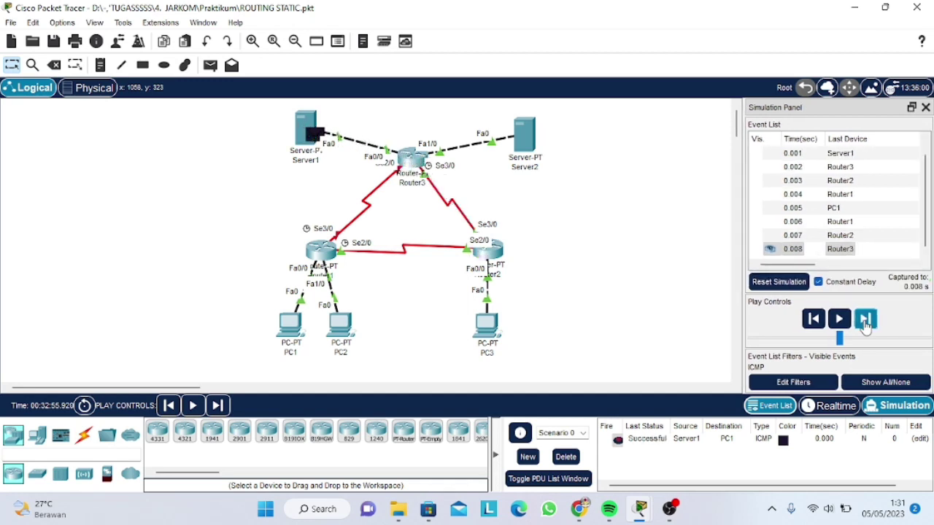
Step: Delete the Server1-to-PC1 scenario and add a simple PDU from Server1 to PC2
click(566, 457)
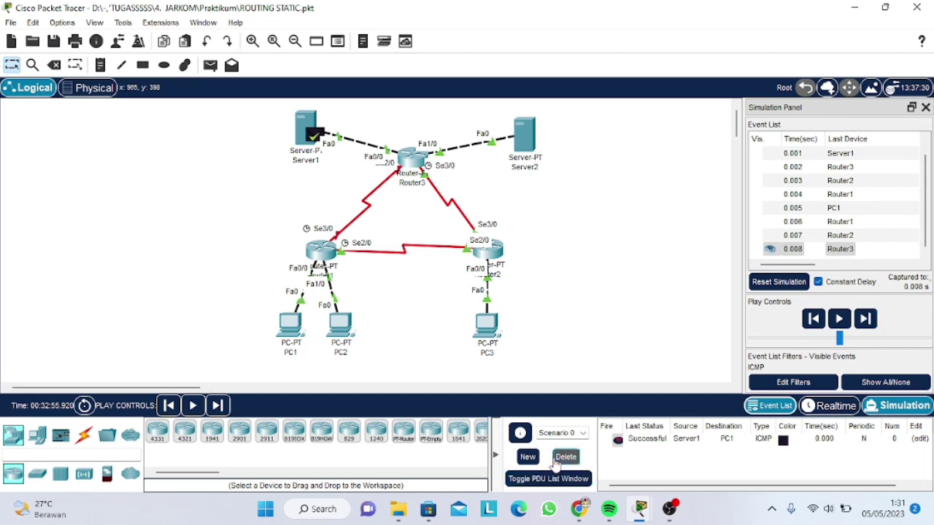
click(210, 64)
click(305, 128)
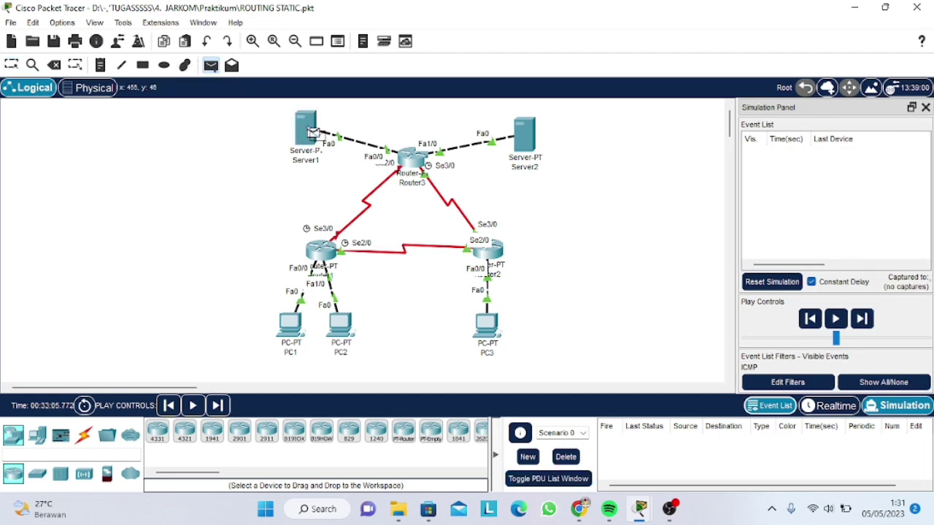
click(341, 321)
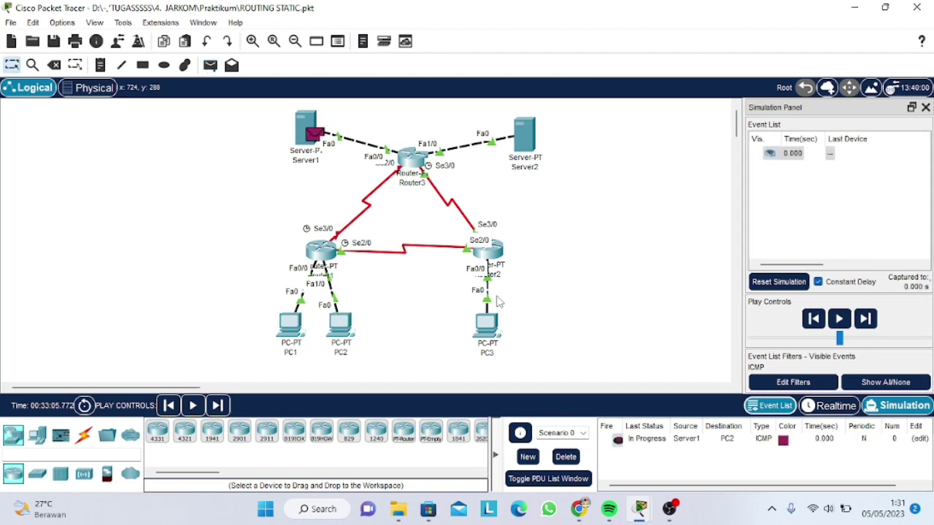
Step: Advance the simulation event by event to follow the packet from Server1 to PC2 and its reply back to Server1
click(862, 319)
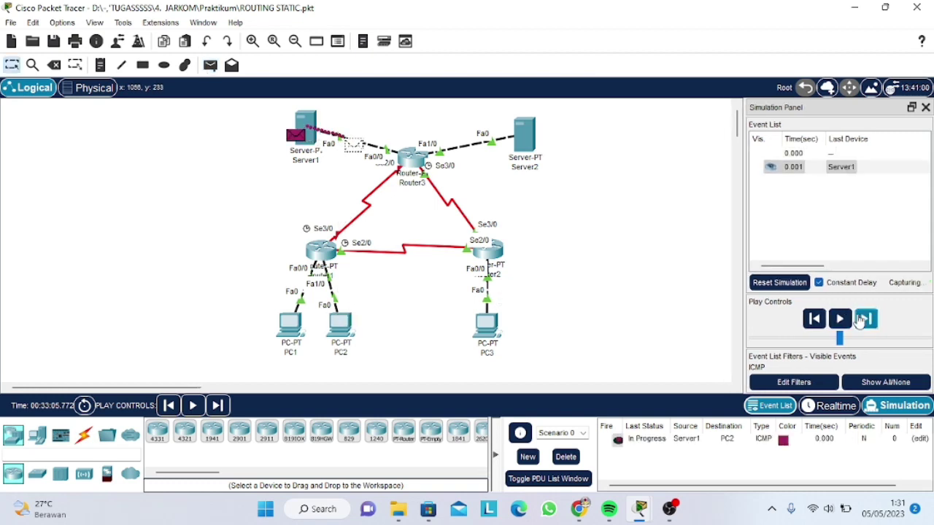
click(863, 320)
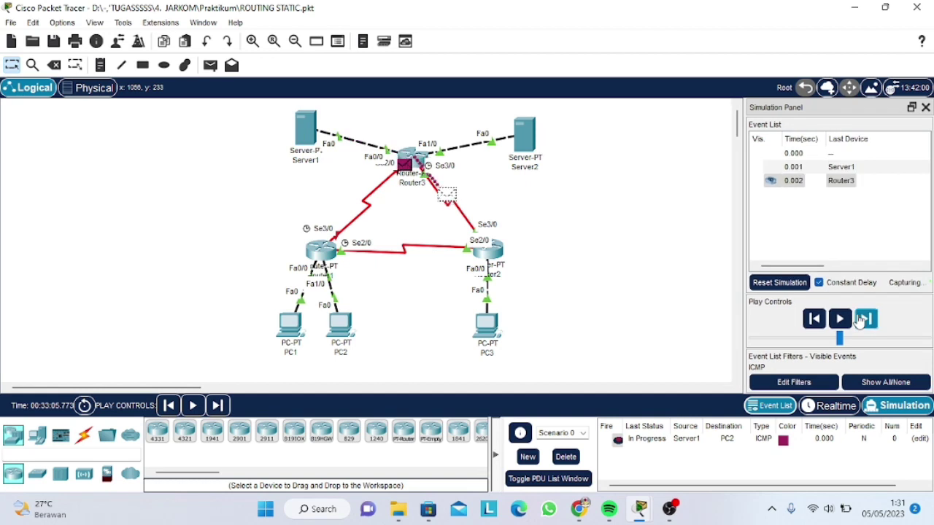
click(863, 320)
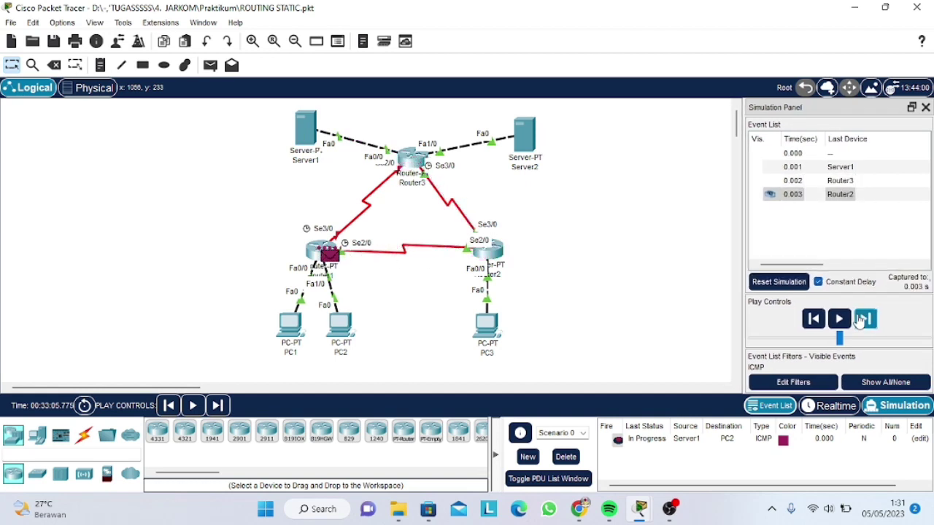
click(862, 319)
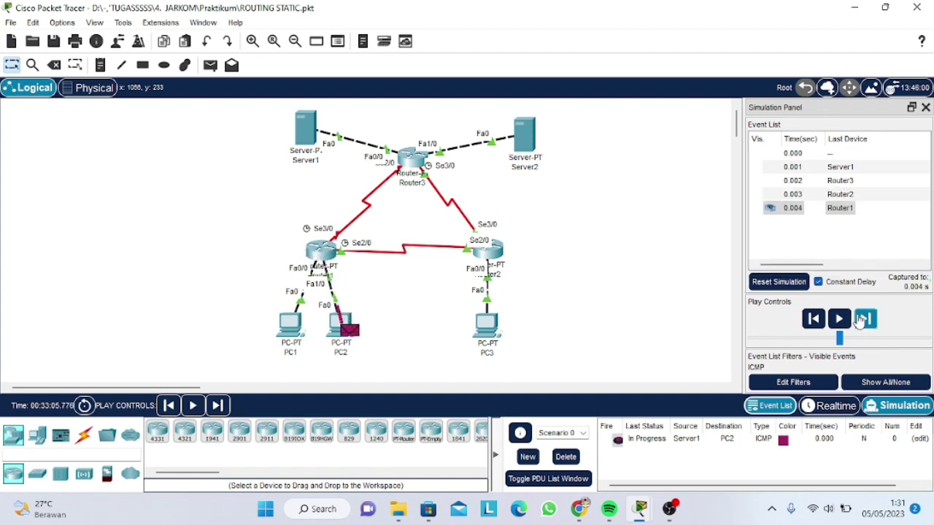
click(862, 319)
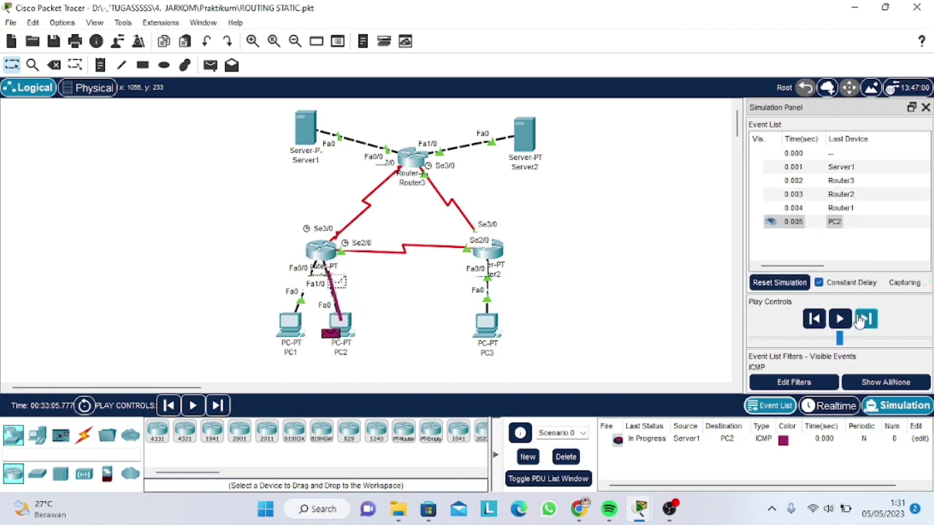
click(862, 319)
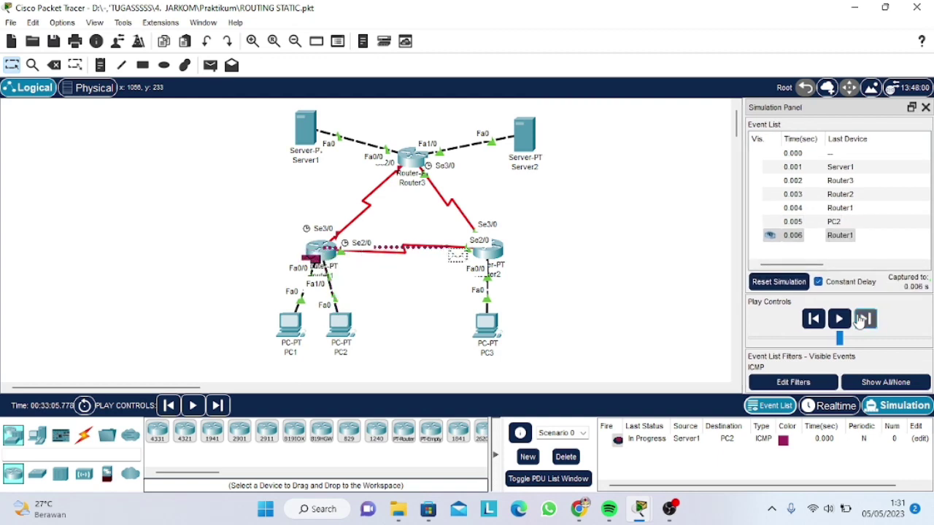
click(862, 319)
click(863, 319)
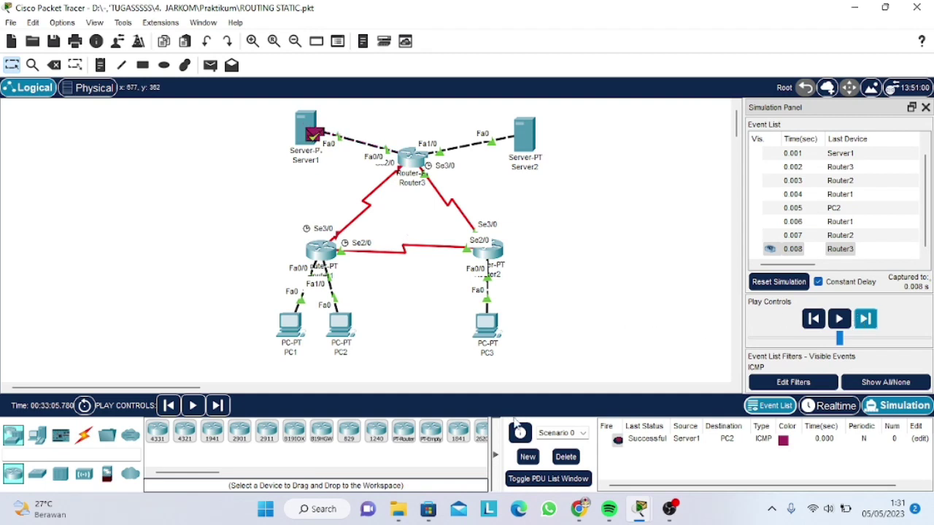
Step: Delete the Server1-to-PC2 scenario and add a simple PDU from Server1 to PC3
click(565, 458)
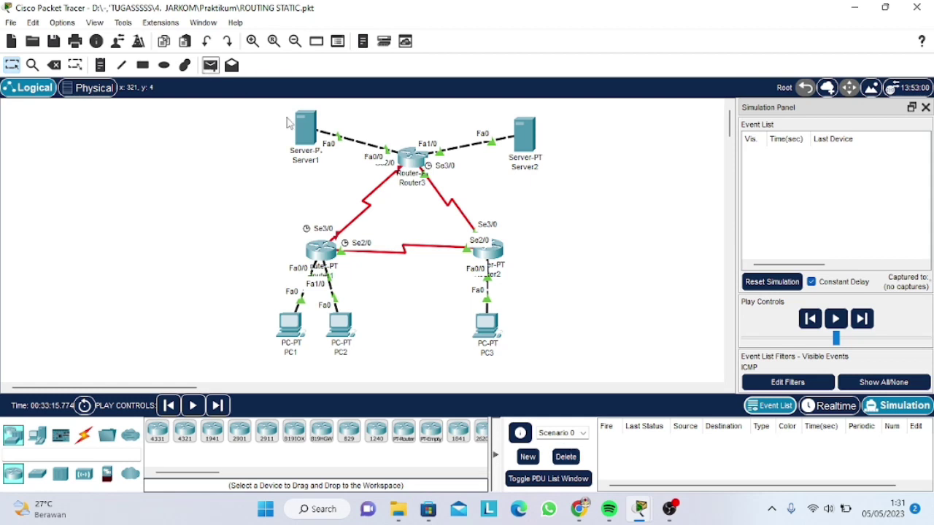
click(211, 69)
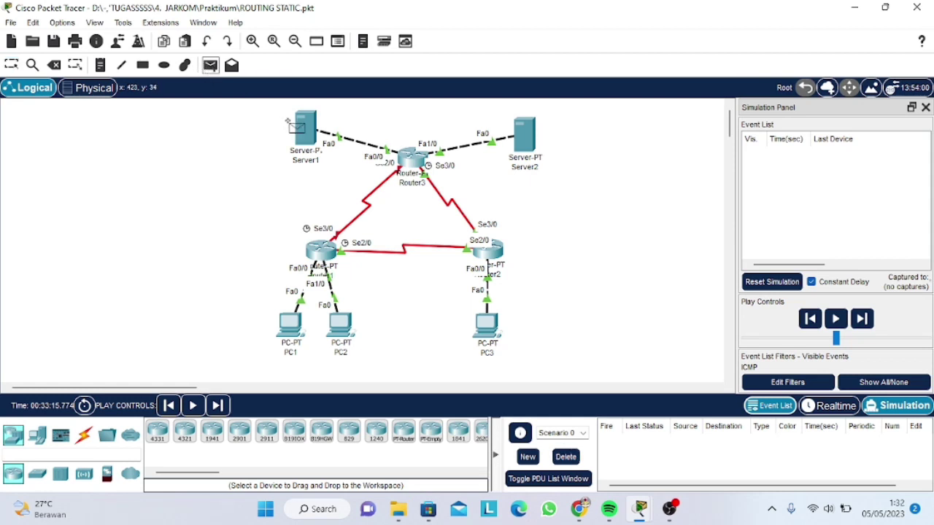
click(306, 130)
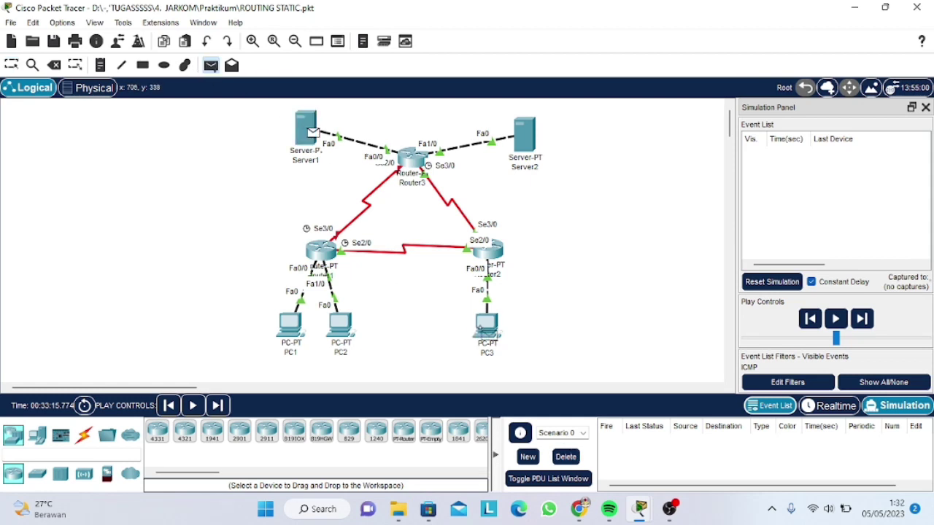
click(485, 325)
Step: Advance the simulation event by event to follow the packet from Server1 to PC3 and its reply back to Server1
click(866, 321)
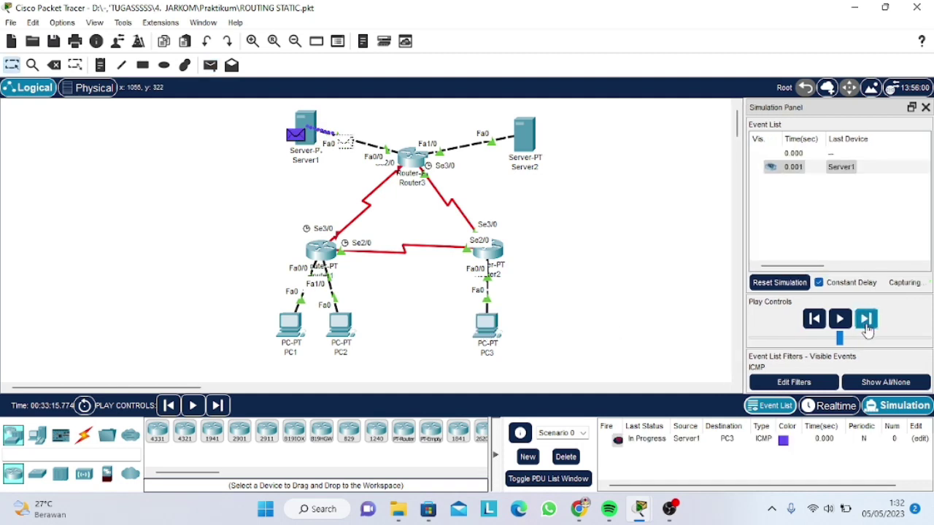
click(866, 325)
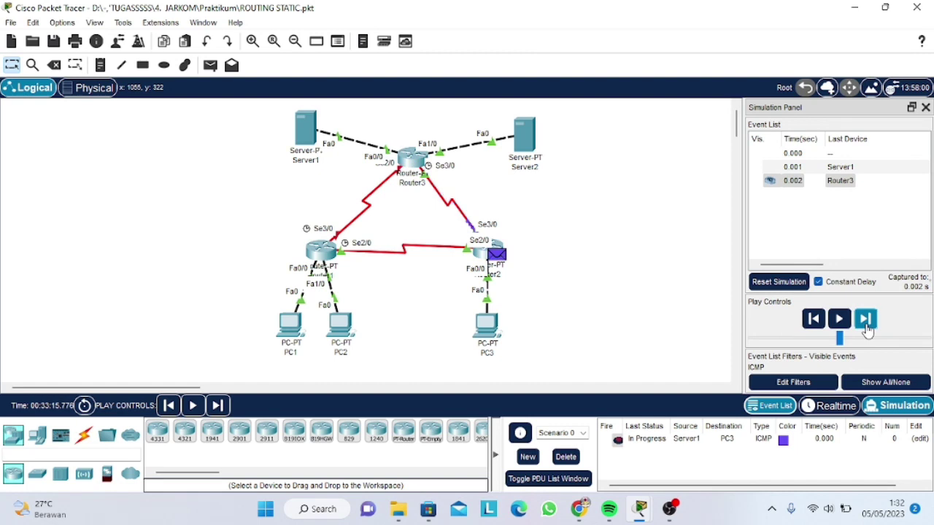
click(867, 329)
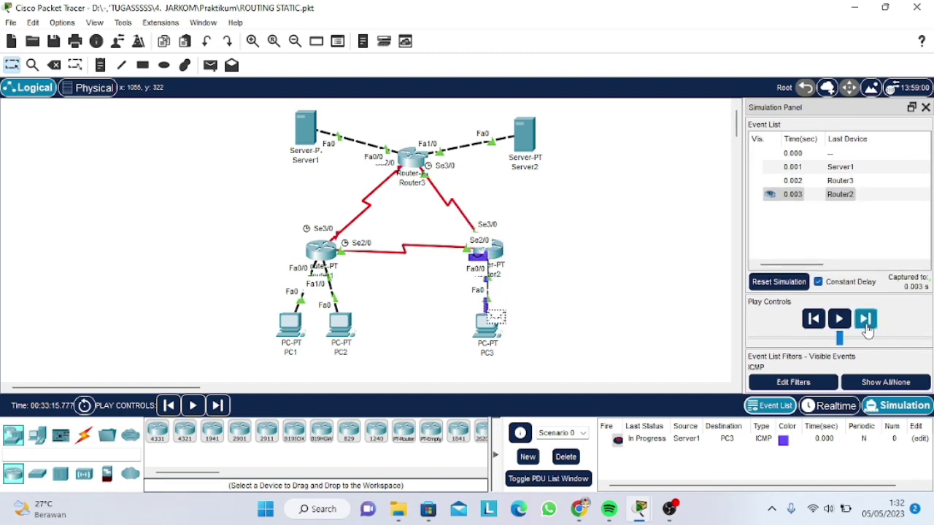
click(866, 325)
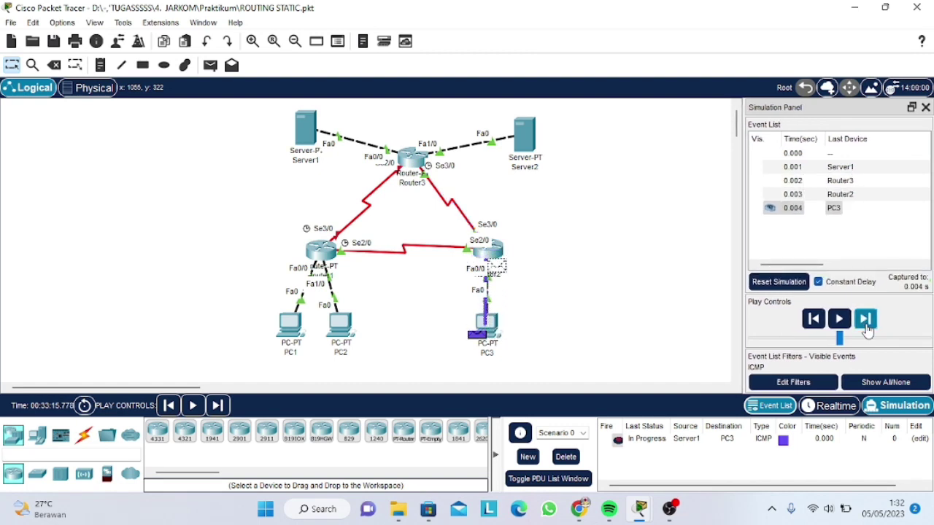
click(866, 328)
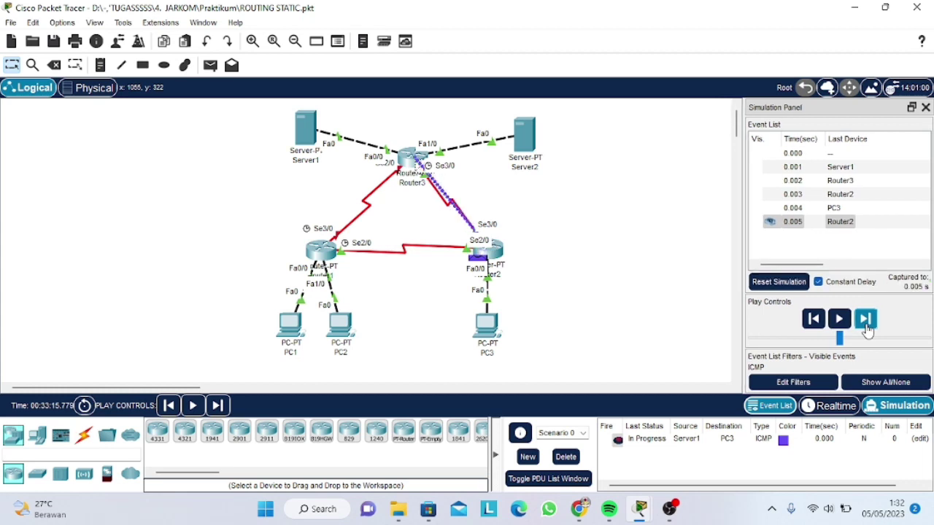
click(867, 328)
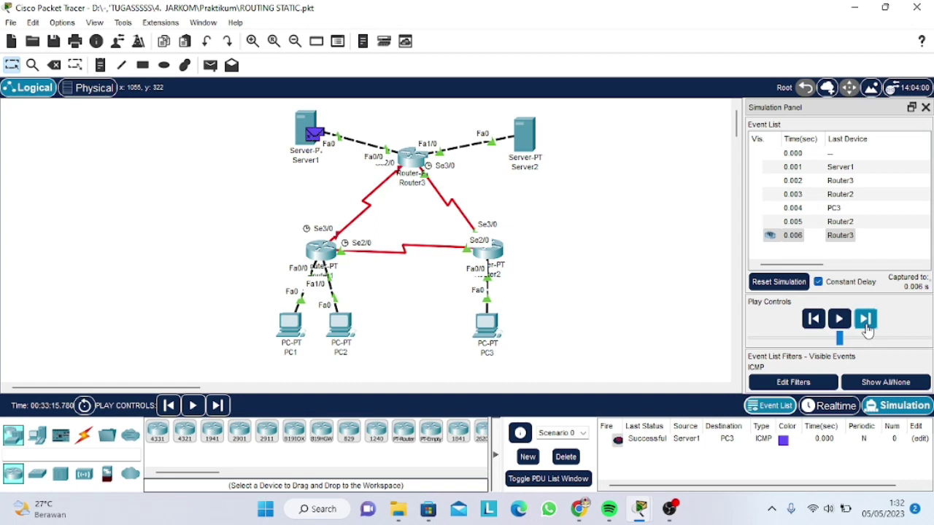
Step: Delete the Server1-to-PC3 scenario and return the network to Realtime mode
click(566, 457)
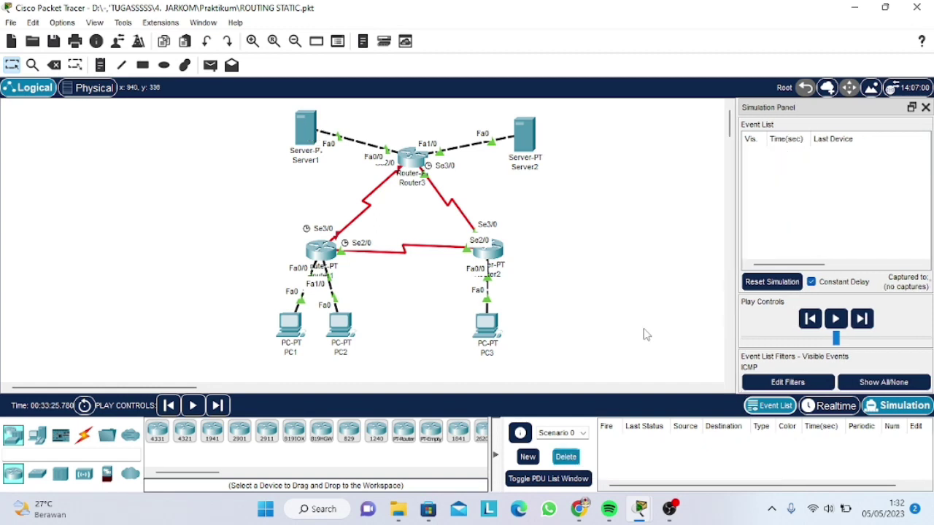
click(850, 407)
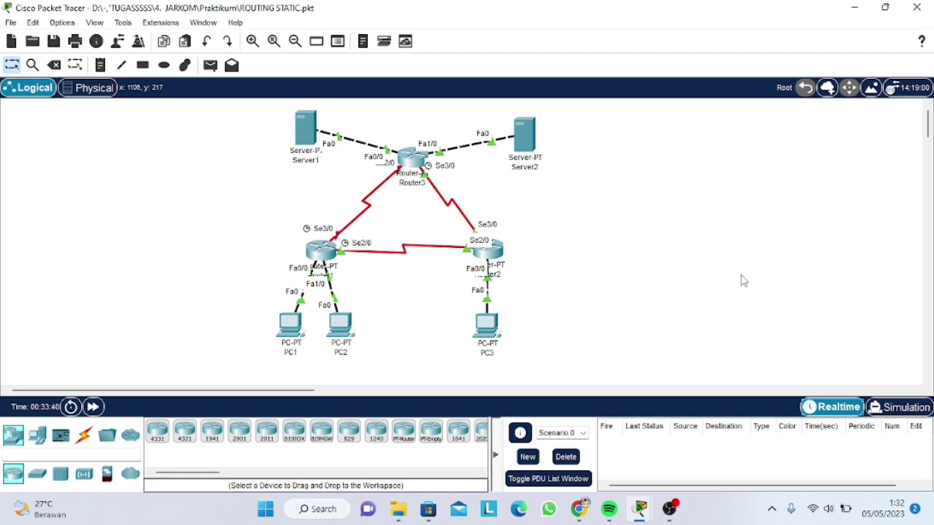
click(666, 516)
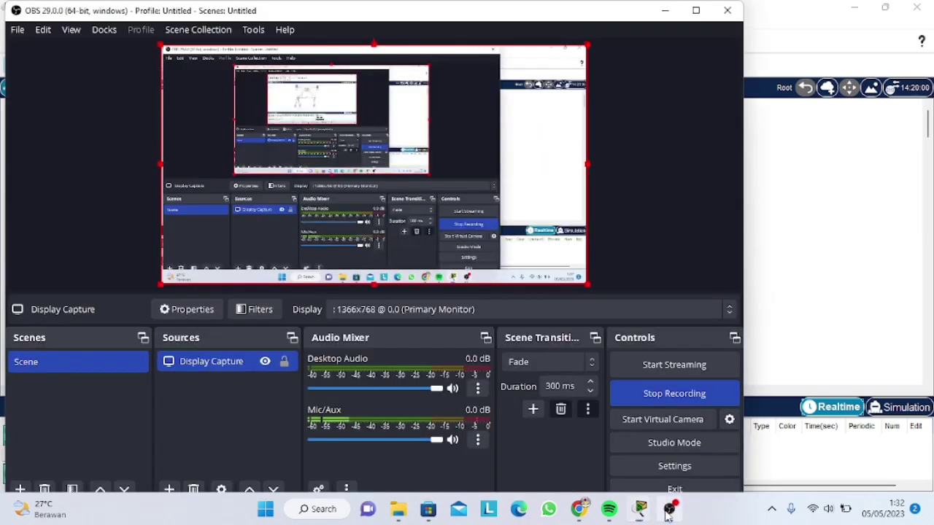